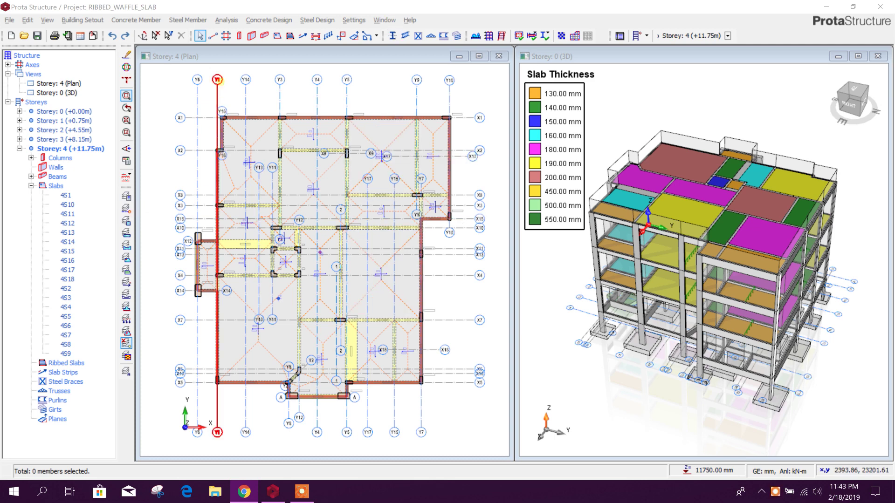
Hide the axis grid lines in the Storey 4 plan view
click(126, 208)
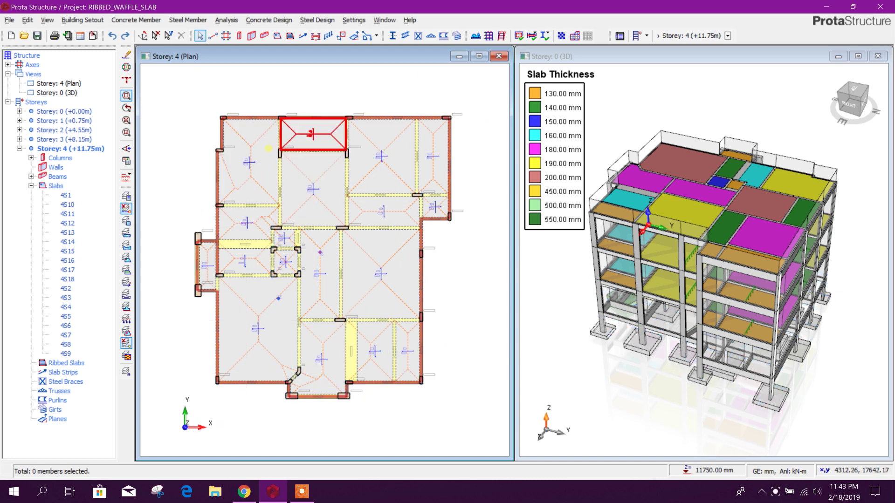
middle_drag(293, 98, 295, 87)
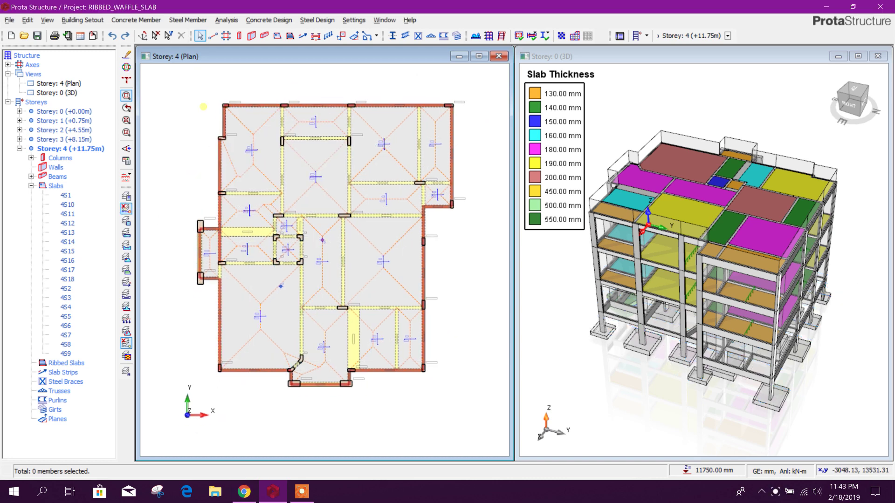
middle_drag(460, 257, 460, 269)
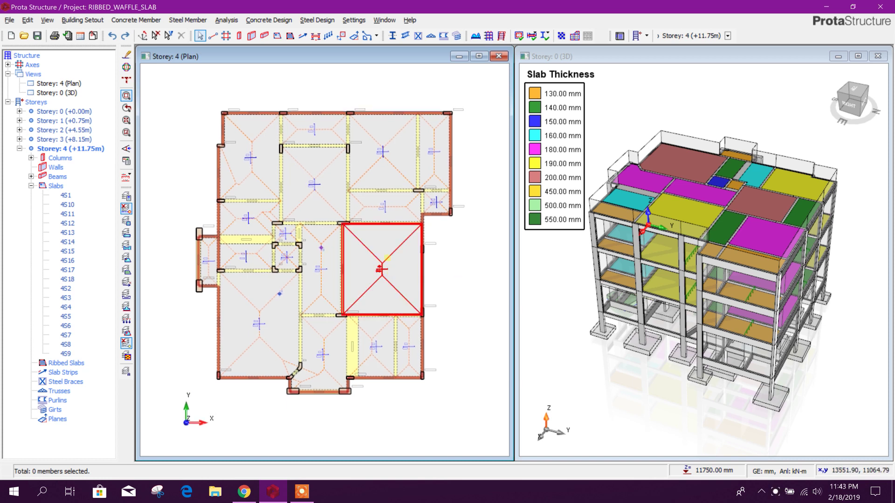
Inspect the members around slab 4S9 in the Storey 4 plan and delete that slab
mouse_move(389, 252)
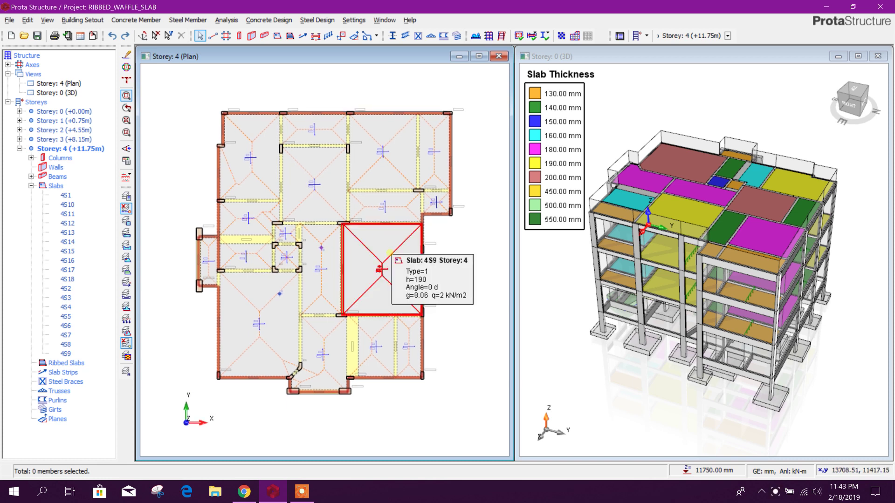
scroll(323, 214, up, 3)
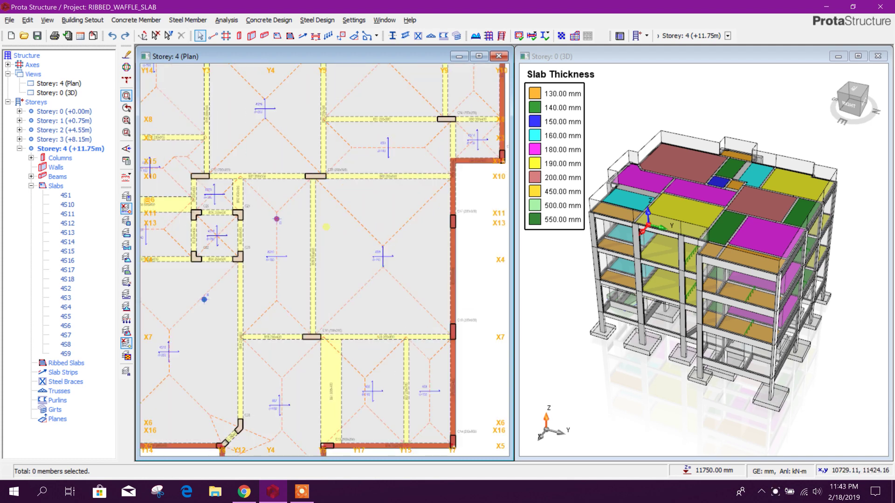
mouse_move(313, 256)
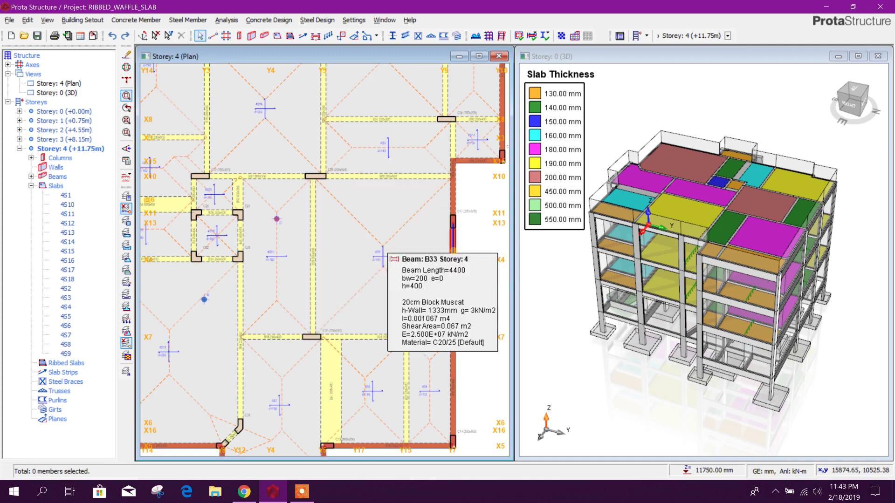
scroll(408, 253, down, 3)
middle_drag(488, 267, 460, 286)
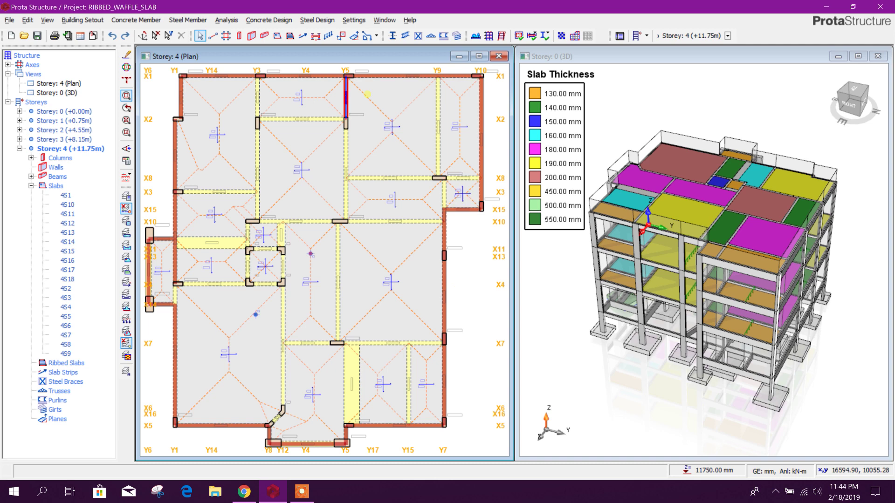
click(406, 259)
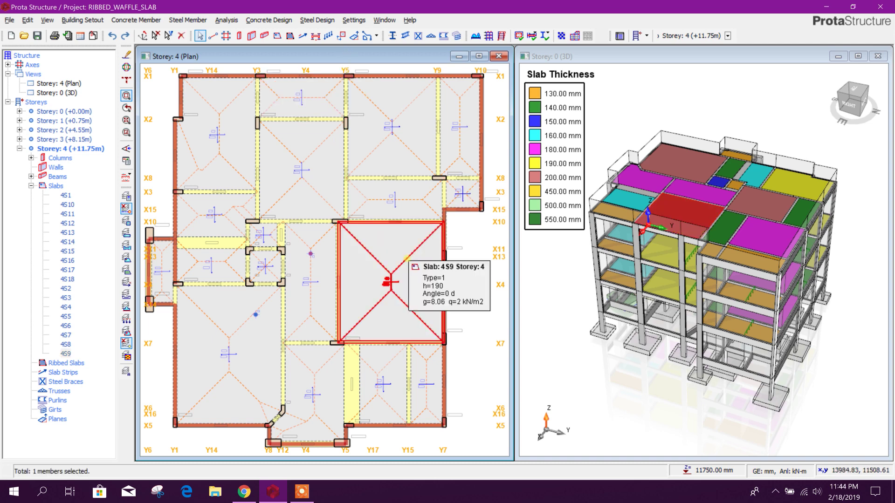
key(Delete)
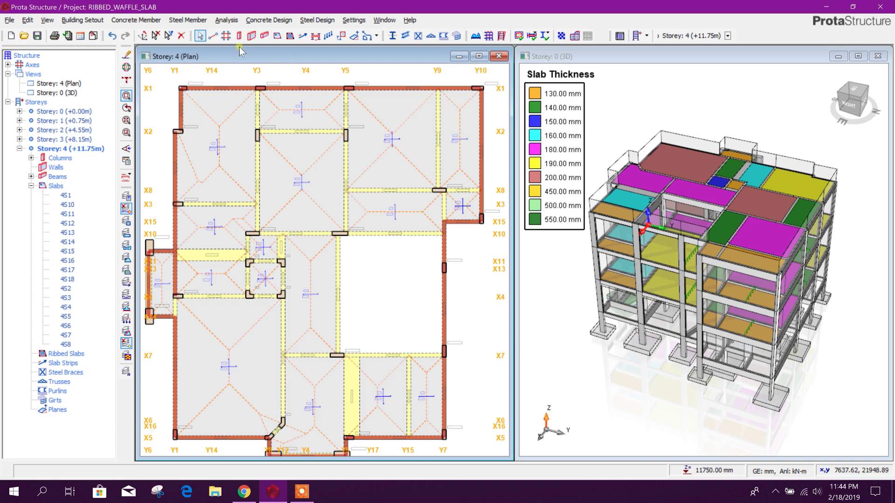
Start a ribbed slab with rib width bw 150 mm, rib height h 400 mm and topping thickness h-Slab 100 mm
click(290, 37)
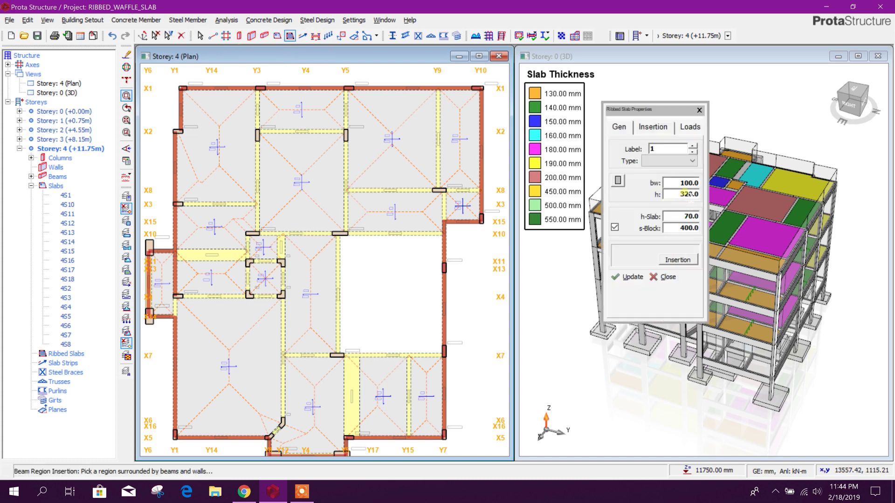
click(695, 183)
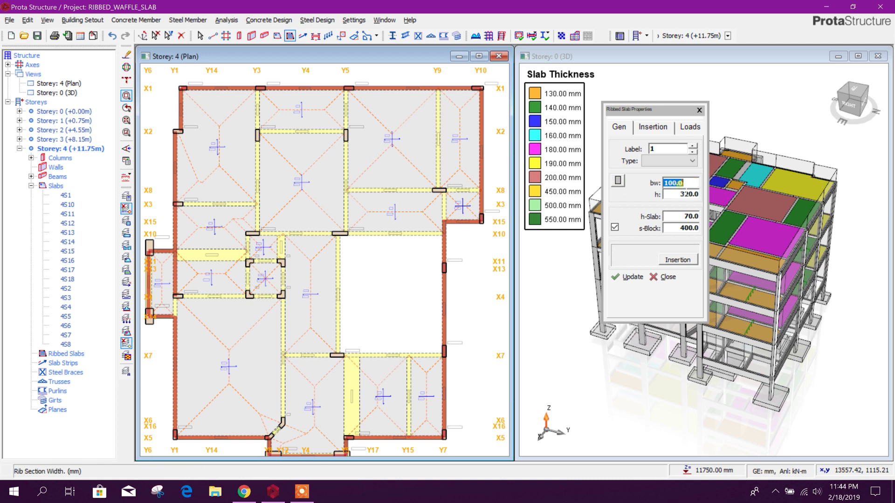
text(150)
click(695, 194)
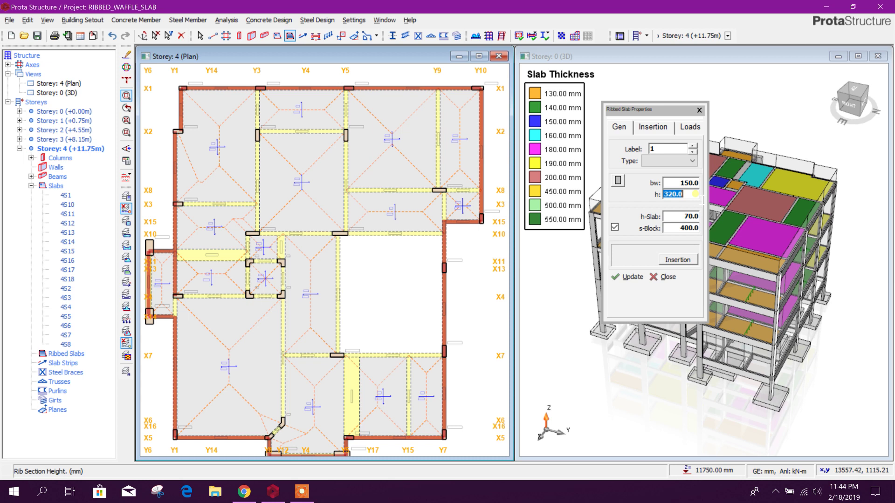
text(400)
key(Tab)
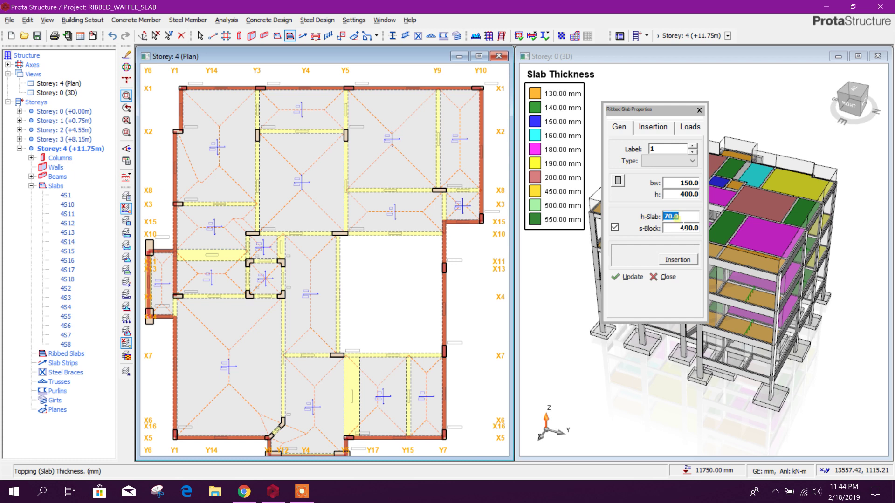
text(1)
key(Tab)
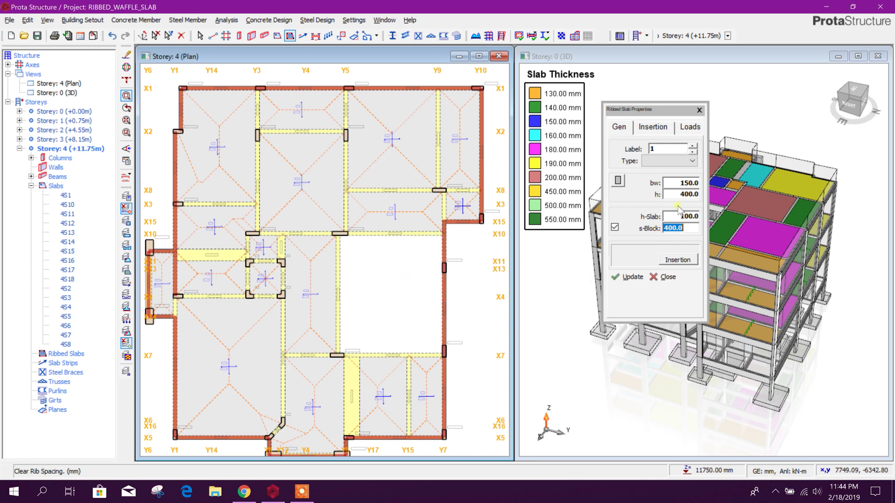
click(695, 227)
Set the ribbed slab's dead load to 3.5 kN/m2 and its imposed load to 2 kN/m2
click(684, 129)
click(689, 194)
text(3)
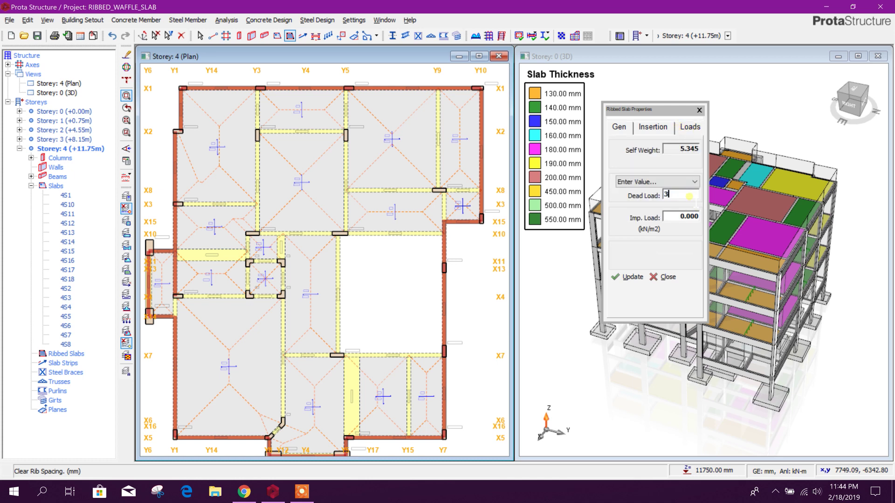
text(.5)
click(691, 219)
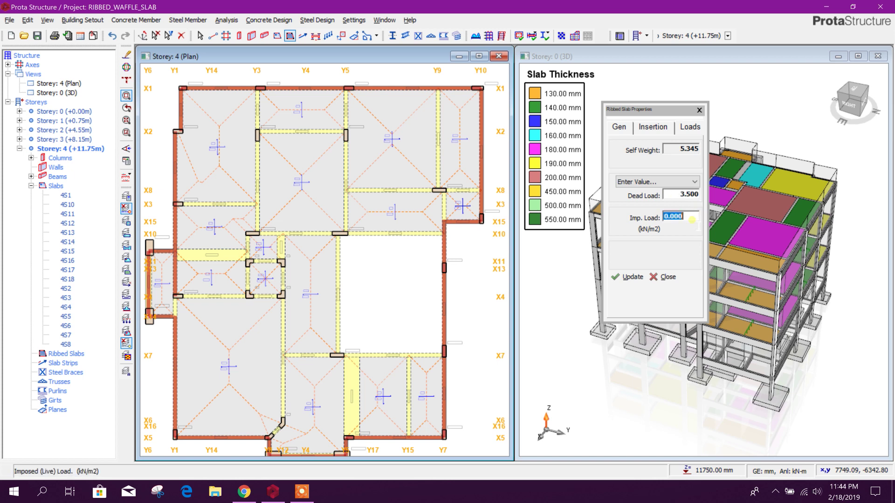
click(693, 194)
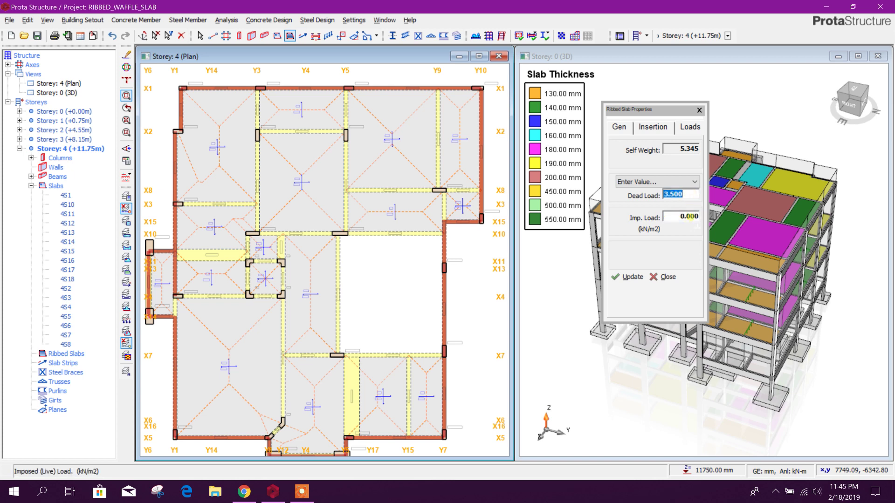
click(690, 217)
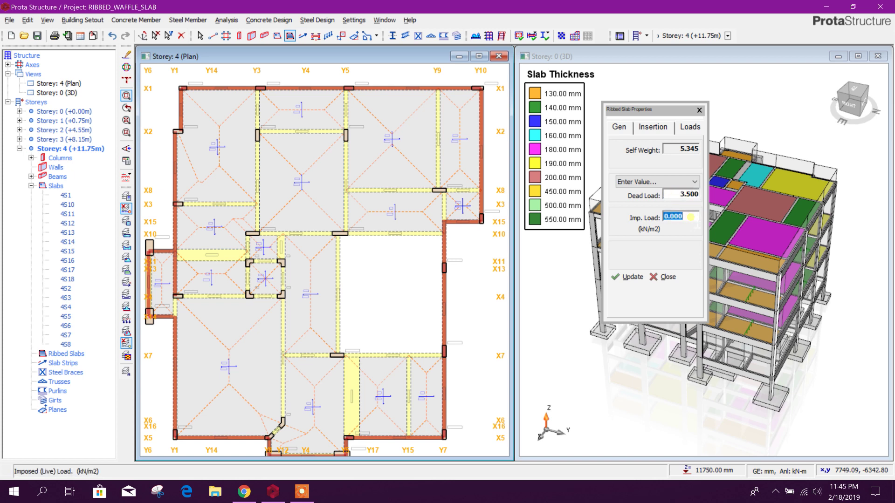
text(2)
click(695, 195)
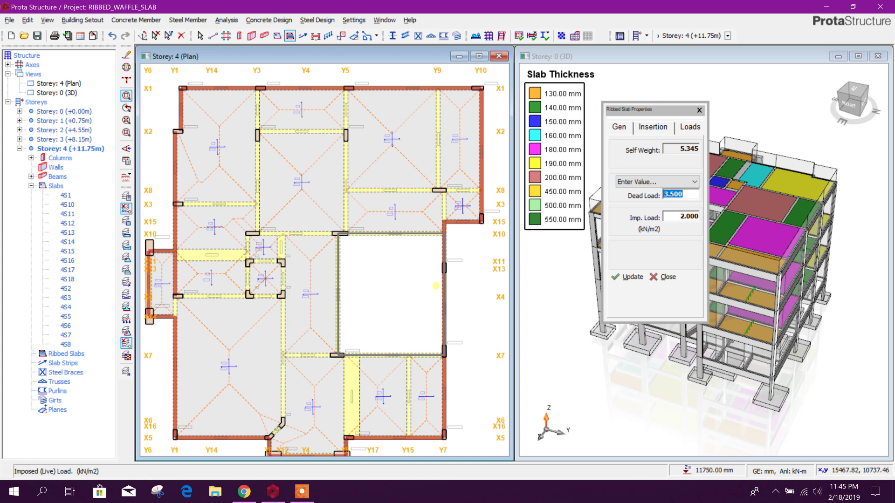
Insert the ribbed slab into the empty bay between axes X10 and X7 and close its properties
click(436, 286)
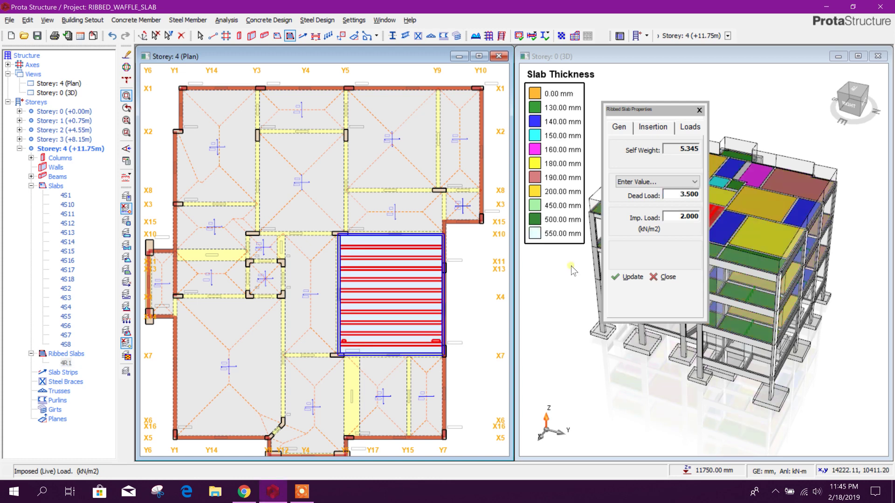
click(699, 110)
scroll(399, 303, up, 2)
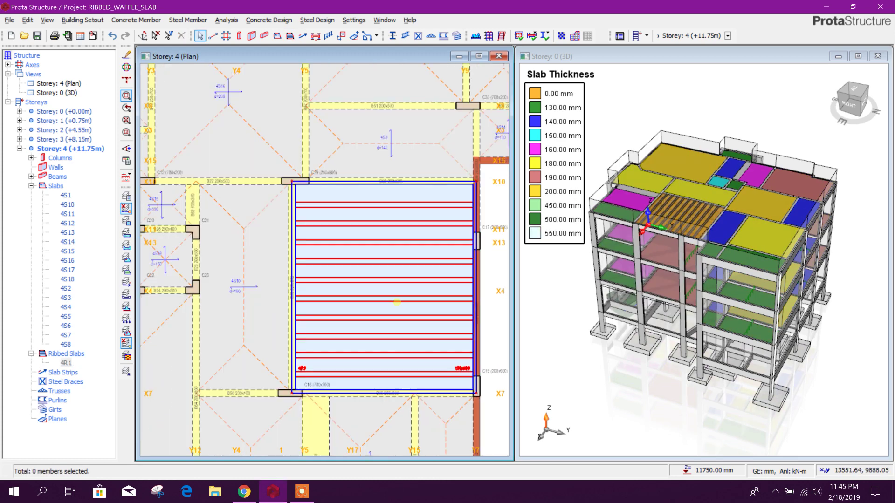
scroll(392, 261, down, 1)
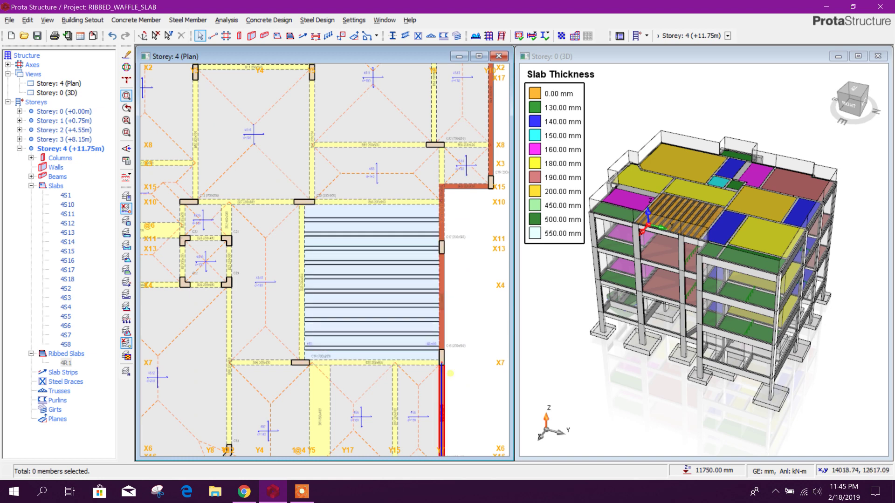
Delete slab 4S11 in the bay between axes X1 and X8 of the Storey 4 plan
scroll(407, 241, down, 1)
middle_drag(383, 121, 368, 214)
scroll(368, 213, up, 1)
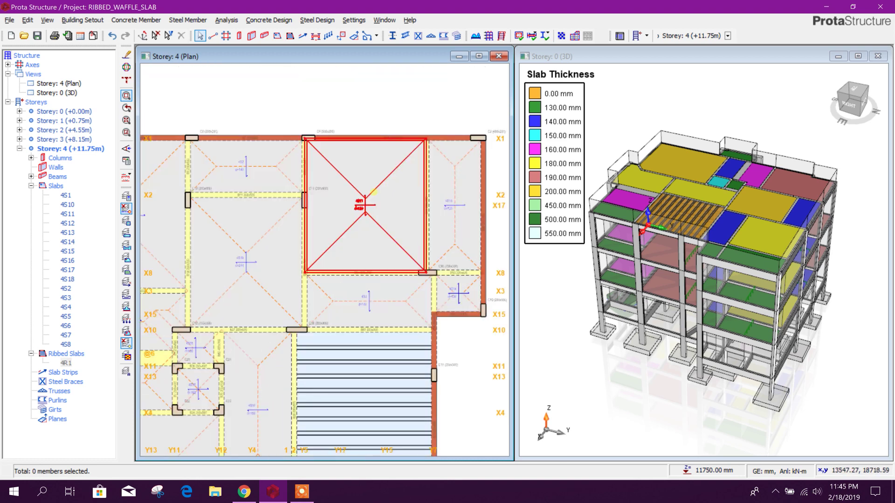
click(367, 213)
scroll(442, 260, down, 2)
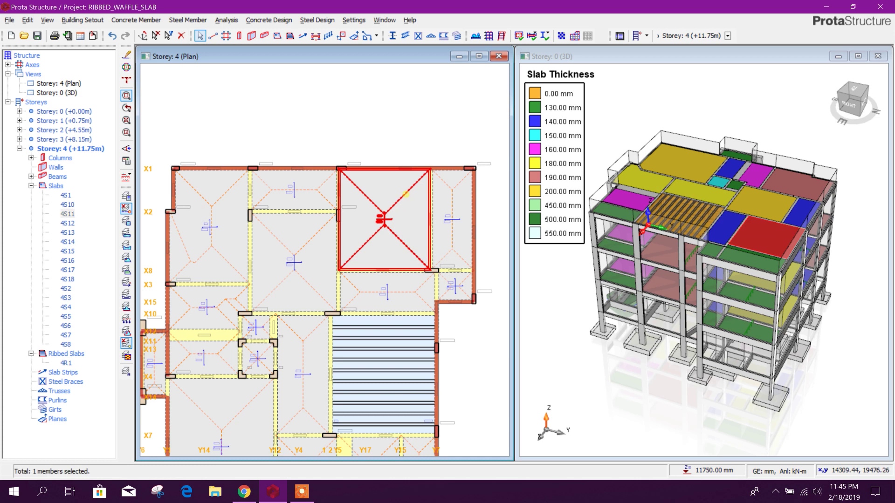
key(Delete)
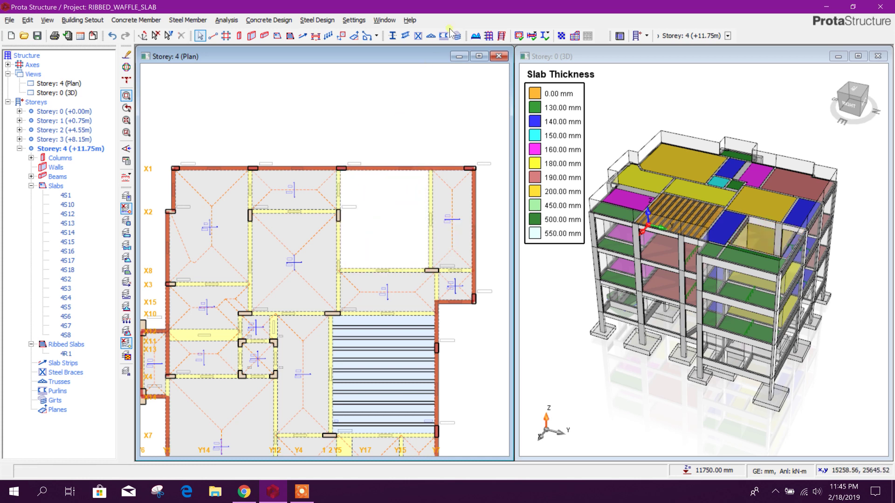
Start another ribbed slab, set its type to Grillage, and check its rib dimensions and loads
click(290, 35)
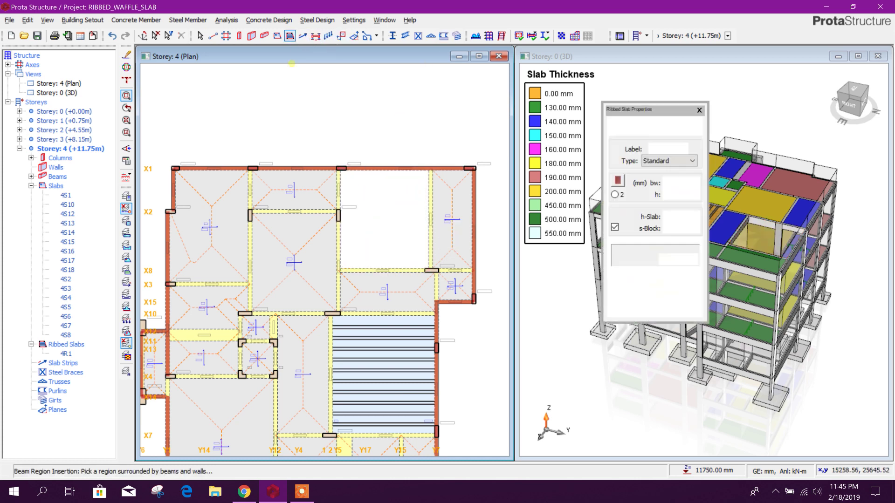
click(669, 162)
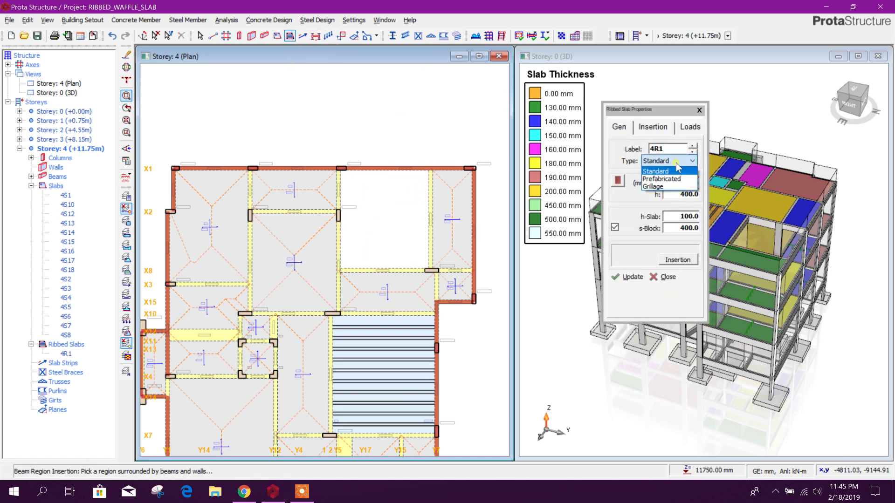
click(661, 186)
click(693, 183)
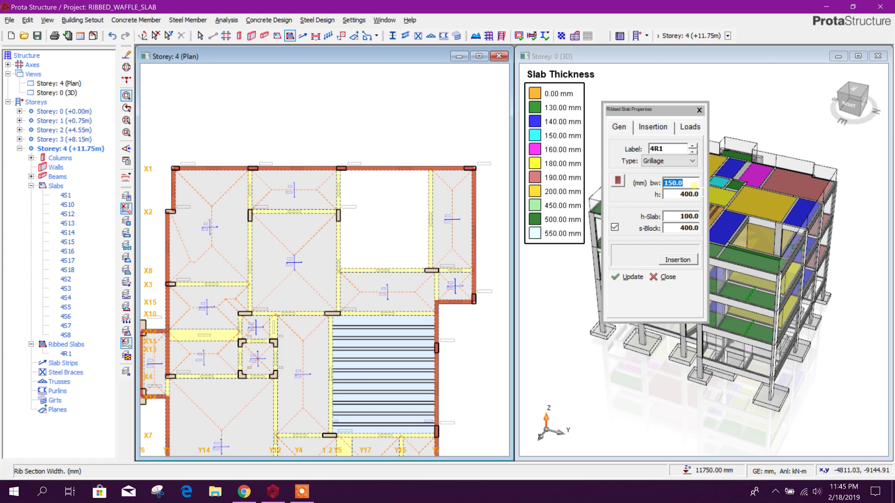
click(683, 194)
click(687, 197)
click(687, 216)
click(685, 227)
click(679, 217)
click(689, 128)
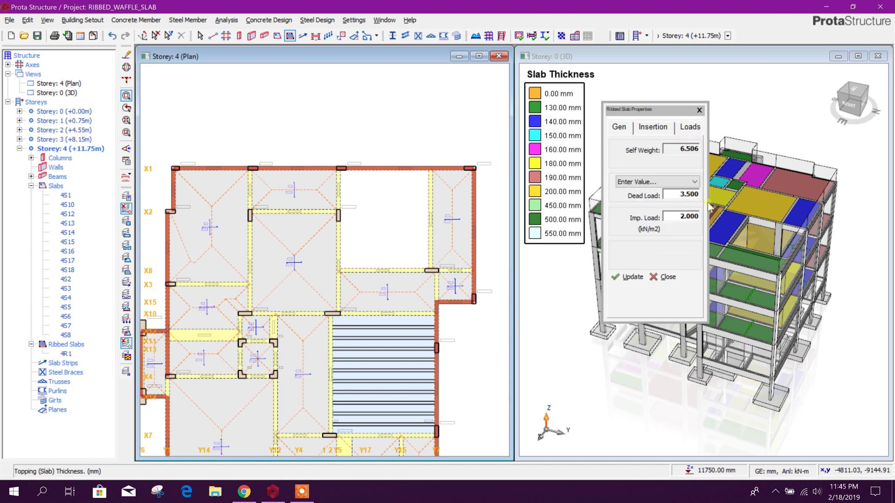
Insert the grillage slab into the empty bay between axes X1 and X8 and close its properties
click(627, 277)
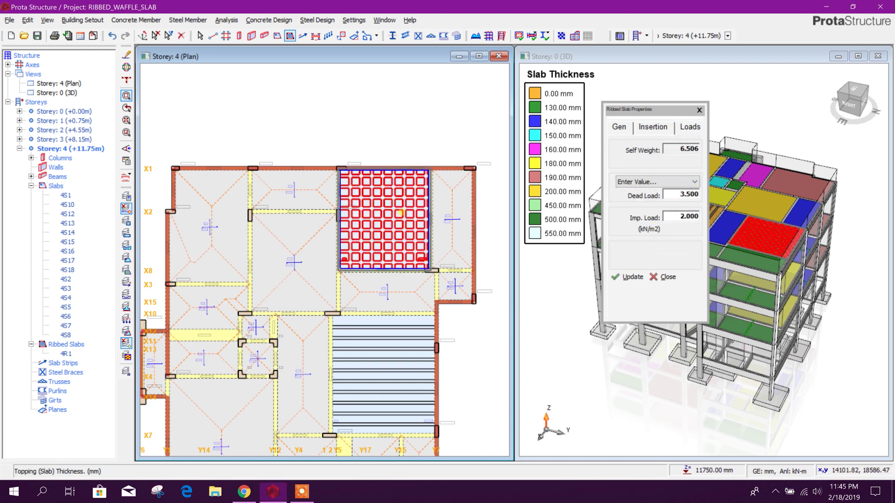
click(700, 111)
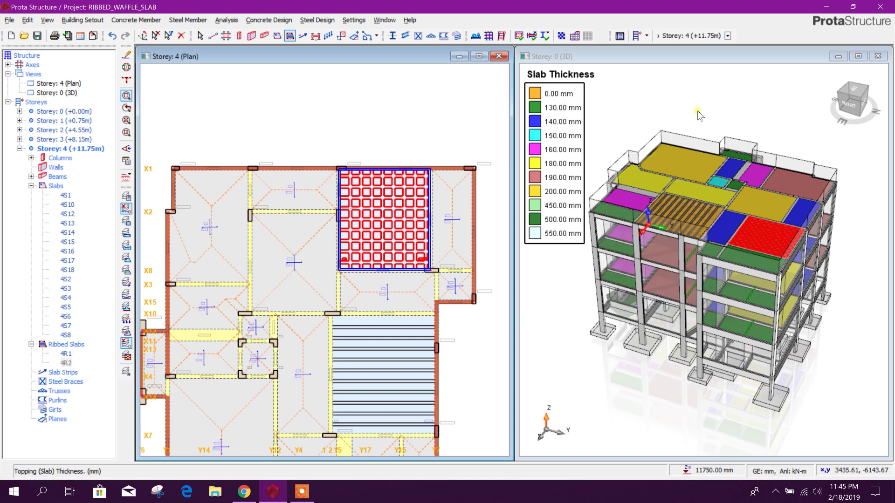
click(413, 146)
Examine the ribbed and waffle slabs of Storey 4 in both the plan and the 3D view
scroll(403, 243, up, 2)
scroll(408, 247, down, 3)
middle_drag(427, 349, 404, 282)
scroll(385, 281, up, 2)
scroll(669, 234, up, 5)
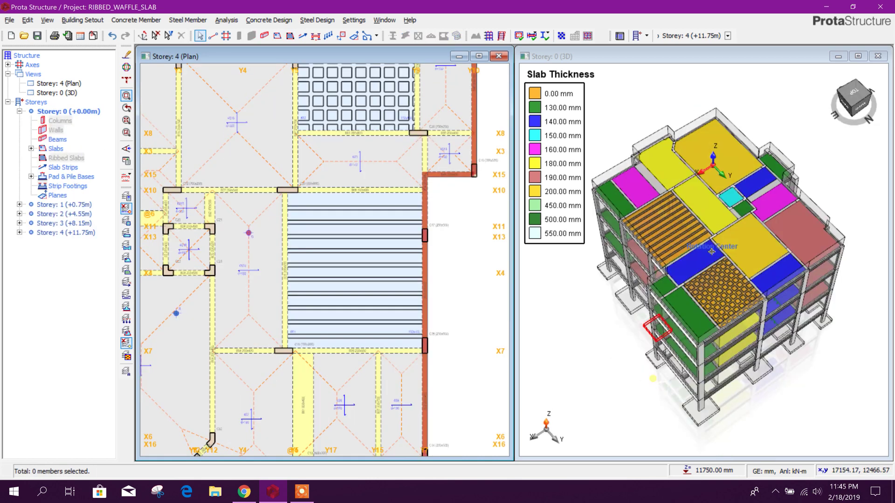
scroll(670, 235, down, 5)
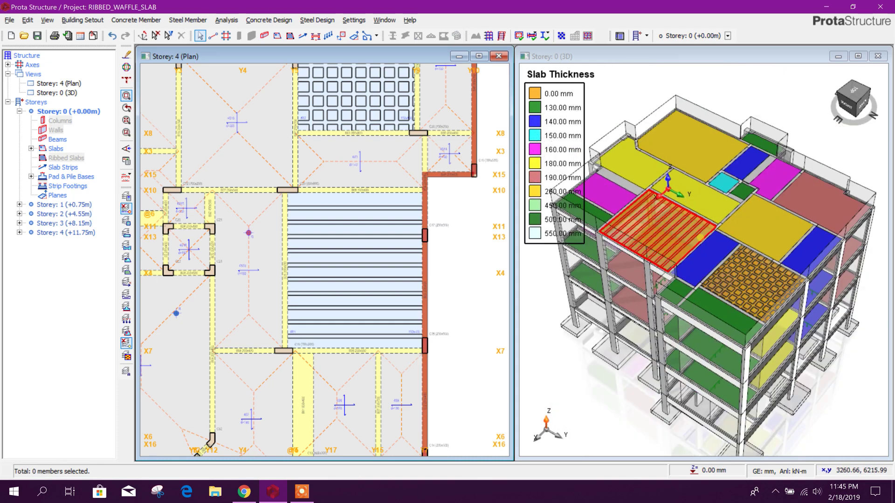
scroll(456, 300, down, 3)
scroll(468, 264, up, 3)
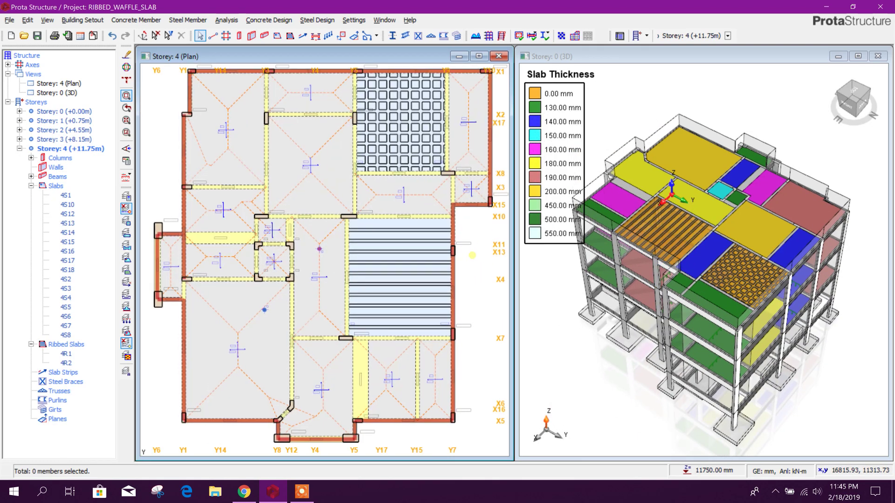
scroll(469, 264, down, 3)
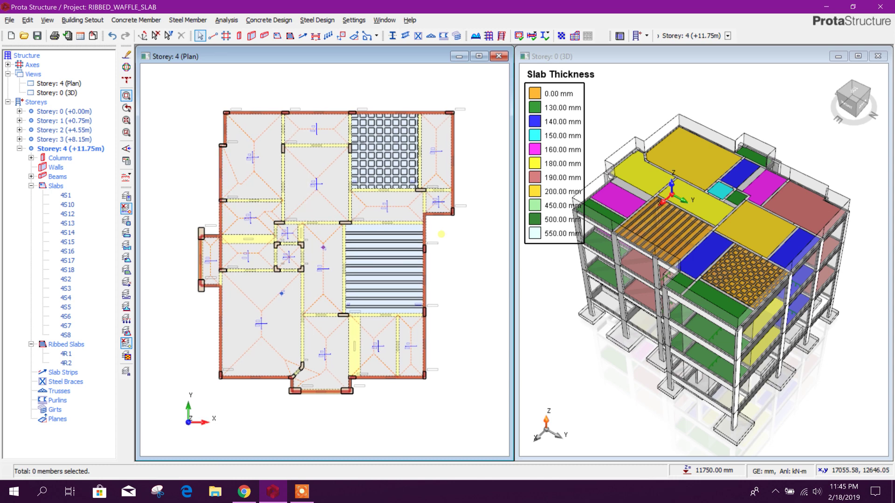
Run the static building analysis for the model, accept its completion and close the analysis dialog
click(226, 20)
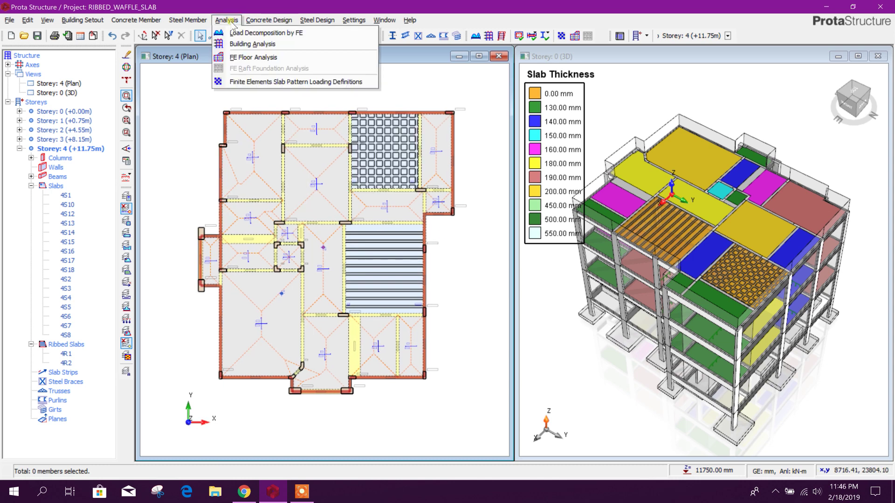
click(241, 44)
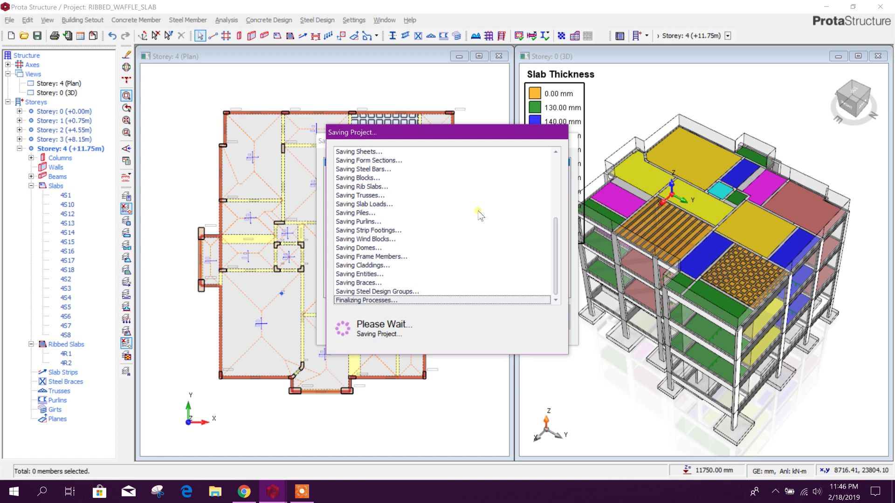
click(415, 110)
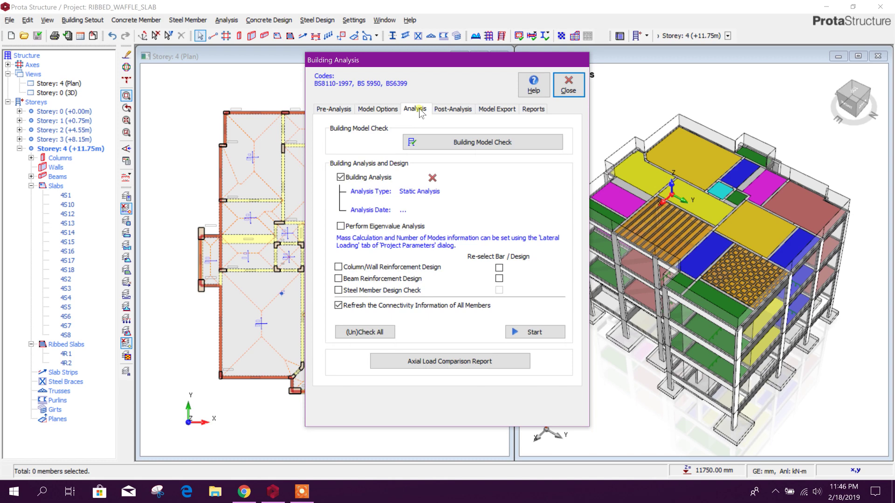
click(536, 333)
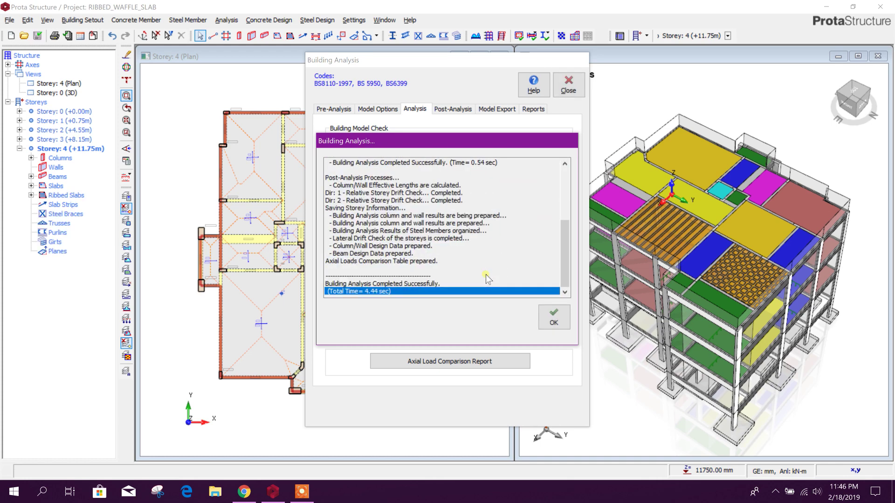
click(550, 322)
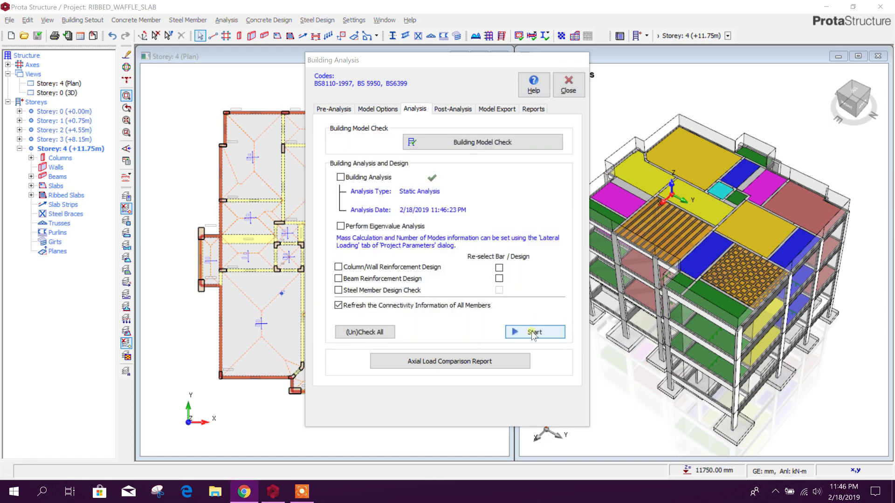
click(568, 85)
Start a slab strip in the X direction on the Storey 4 plan, keeping its type as Analytical Strip after checking the alternatives
middle_drag(366, 158, 360, 189)
scroll(375, 181, up, 2)
scroll(354, 149, up, 4)
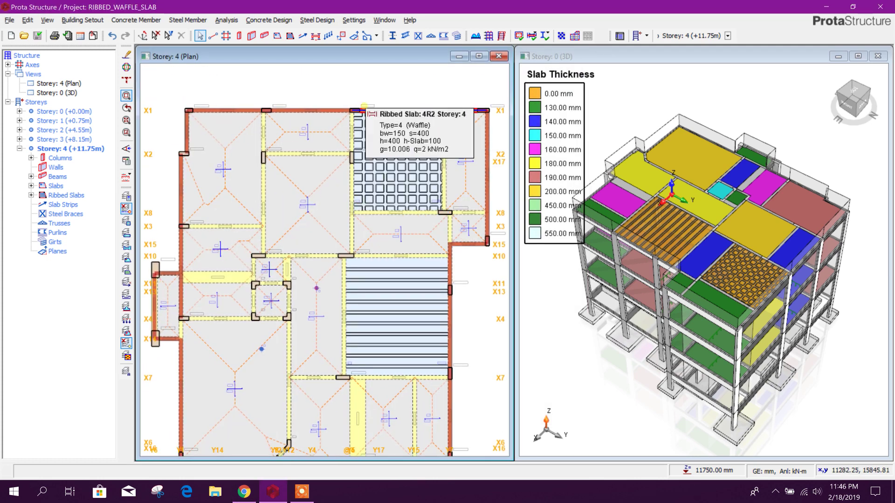
middle_drag(394, 121, 369, 132)
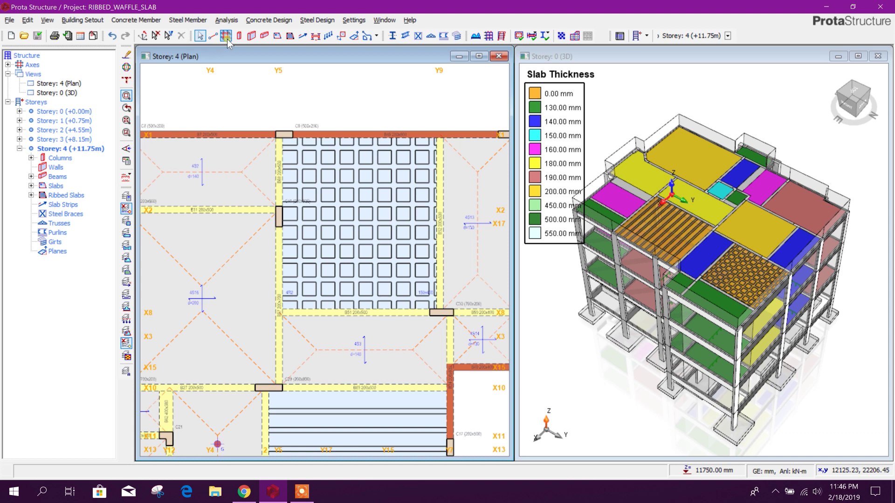
click(302, 39)
scroll(382, 140, down, 2)
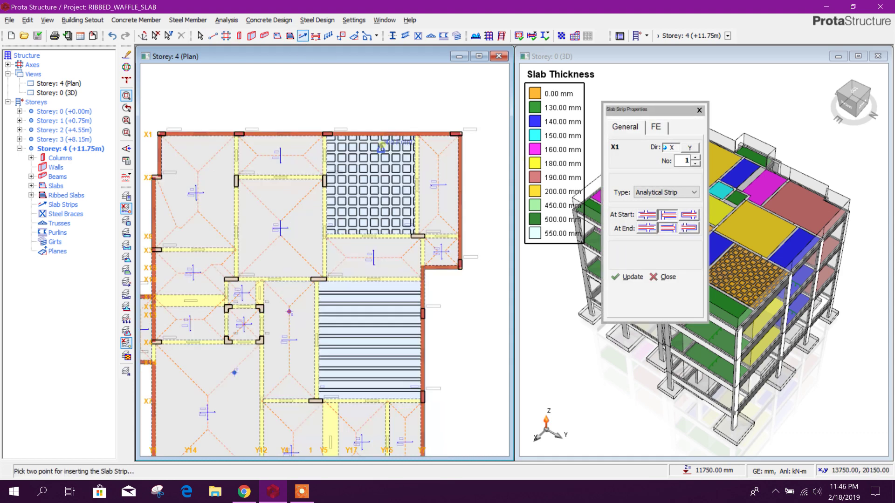
scroll(381, 147, down, 1)
scroll(227, 218, up, 1)
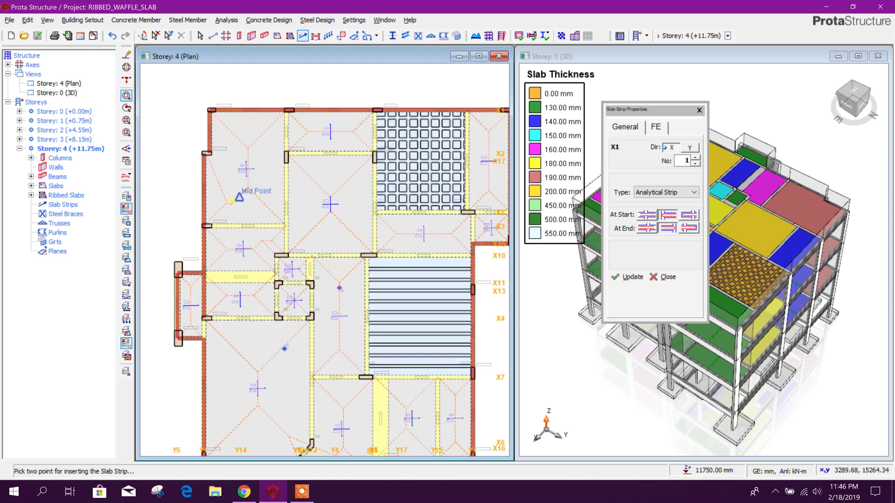
scroll(226, 219, up, 1)
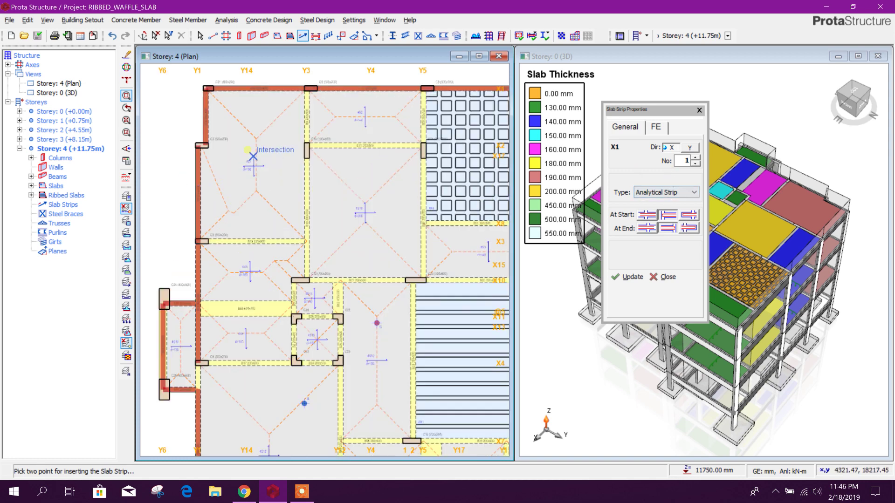
scroll(253, 156, down, 1)
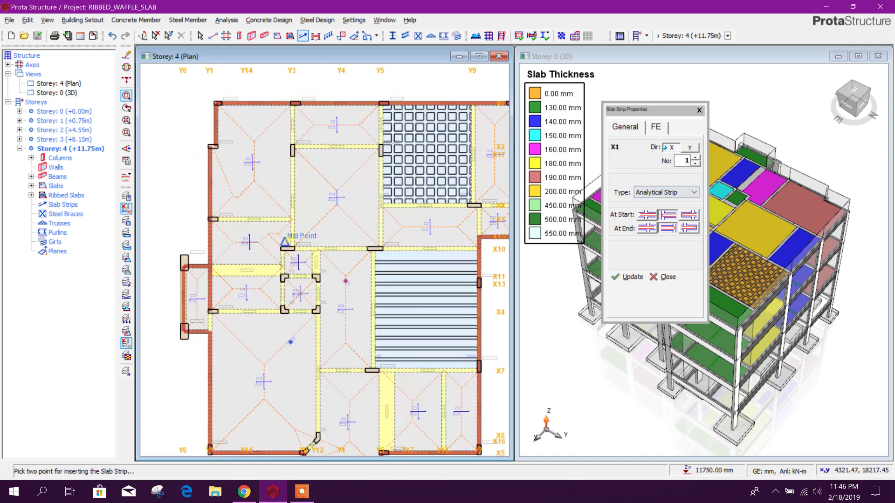
click(674, 197)
click(675, 201)
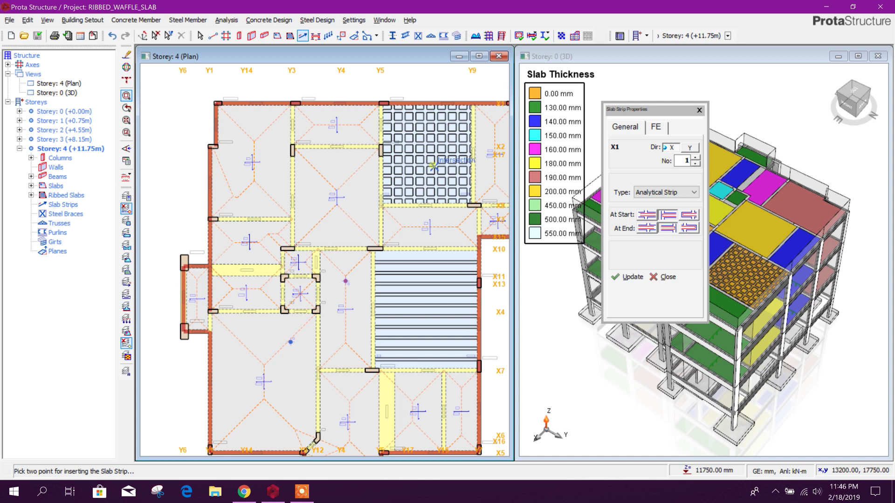
click(667, 193)
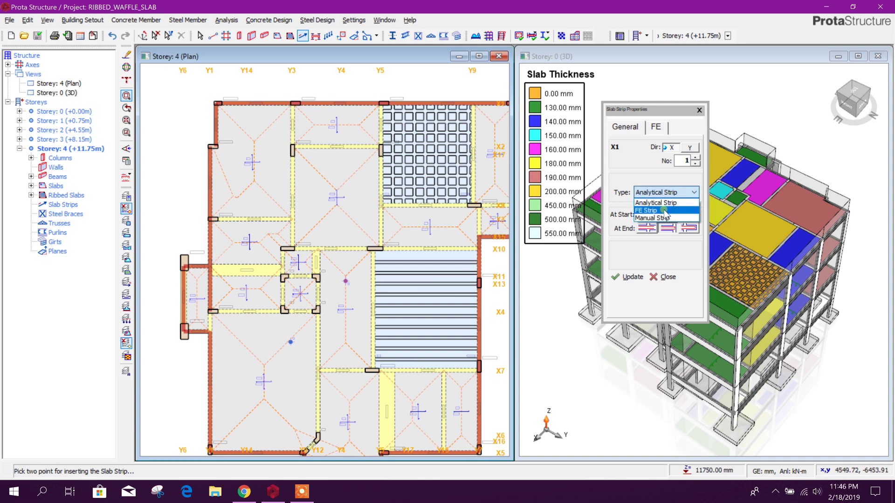
click(652, 176)
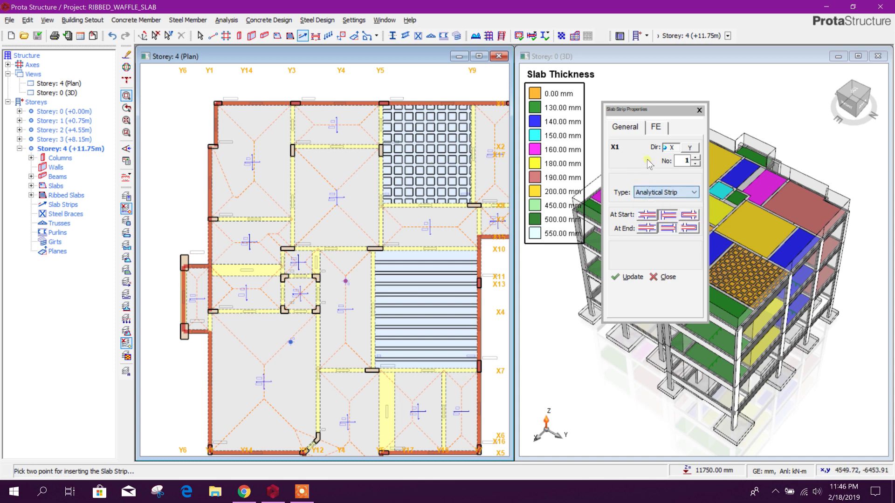
Insert an analytical strip with Bob ends, about 15100 mm long, across the full floor width between axes X7 and X6
scroll(224, 173, down, 3)
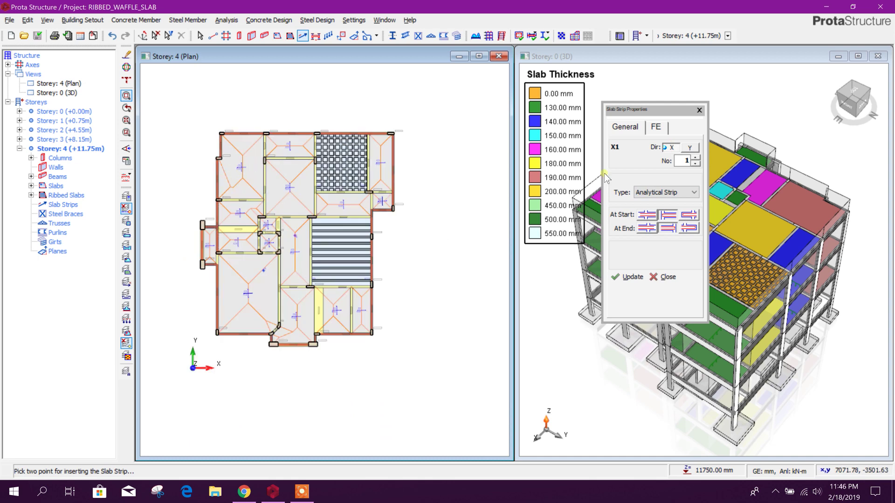
scroll(242, 335, up, 2)
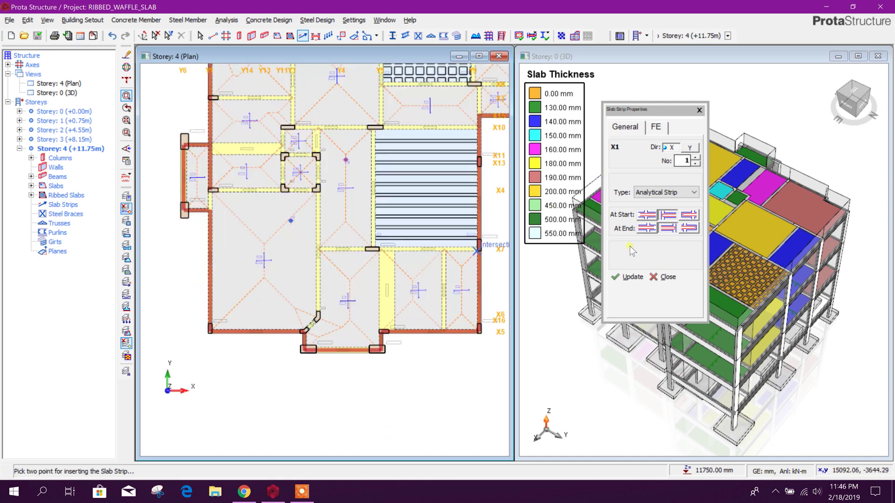
click(646, 216)
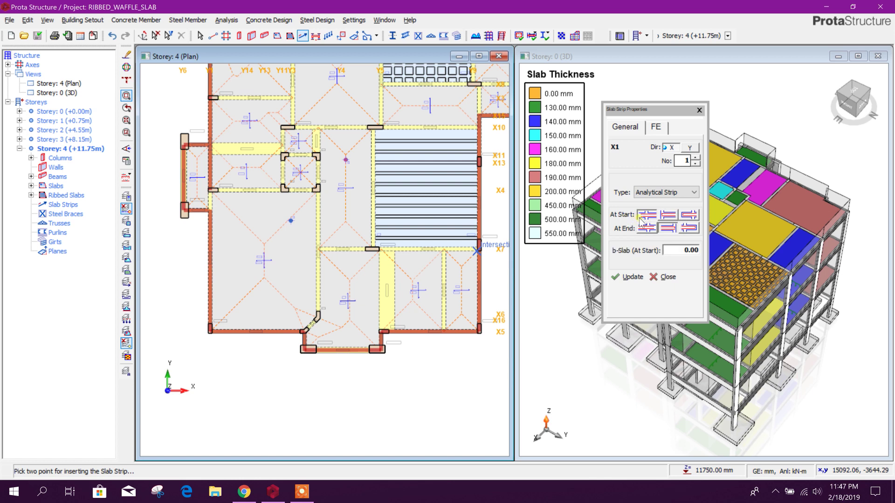
click(667, 215)
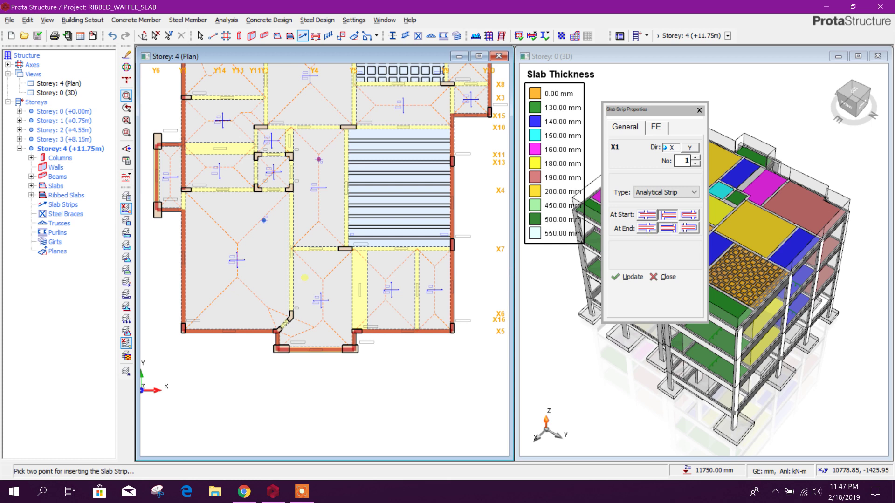
click(168, 285)
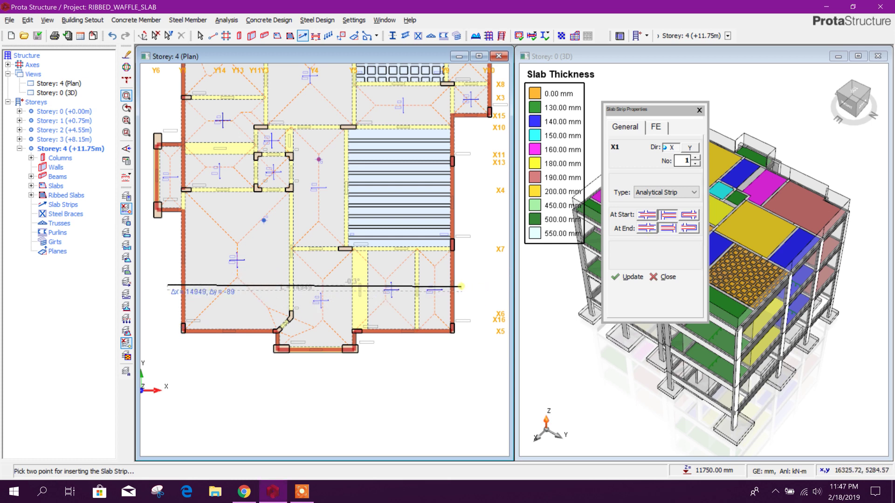
click(464, 285)
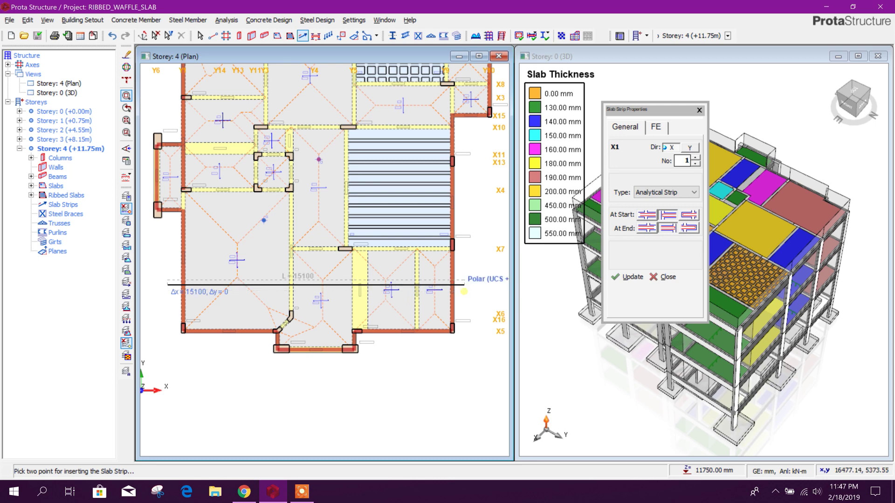
Set both strip ends to the b-Slab end condition and insert an X-direction strip about 3800 mm long across the slab beside the one-way ribbed slab
scroll(307, 321, down, 1)
scroll(386, 346, up, 1)
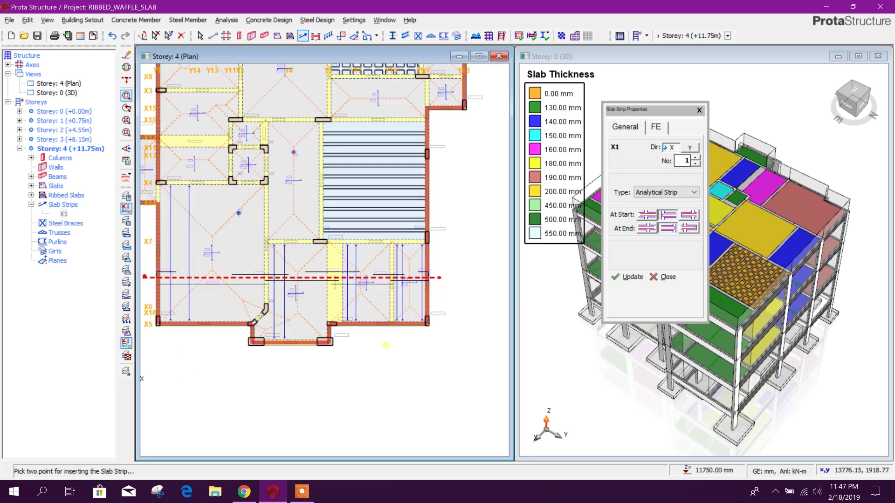
scroll(292, 156, up, 2)
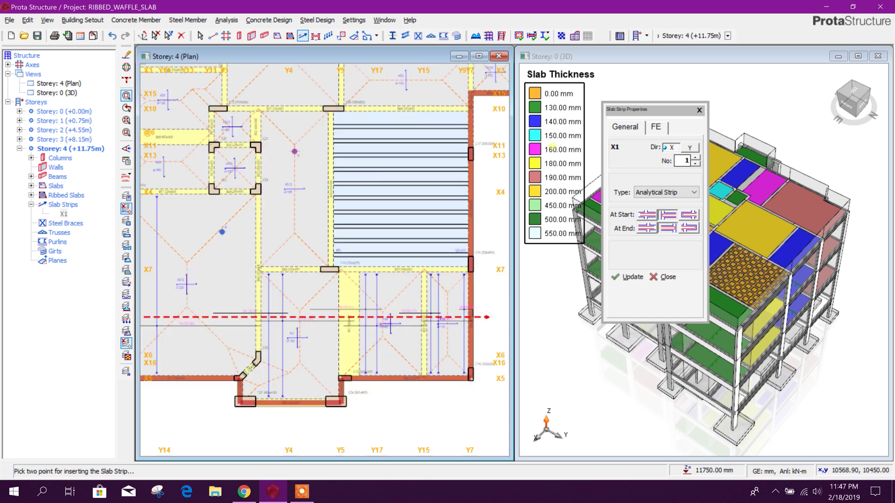
click(650, 218)
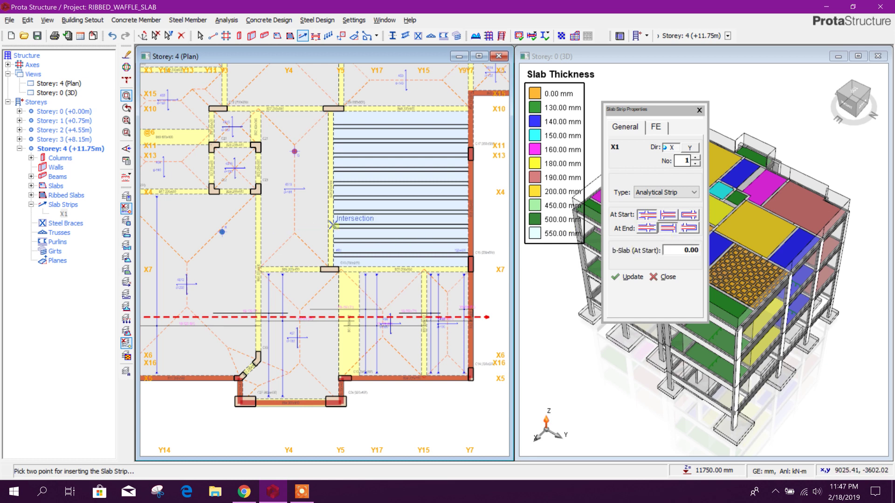
click(647, 228)
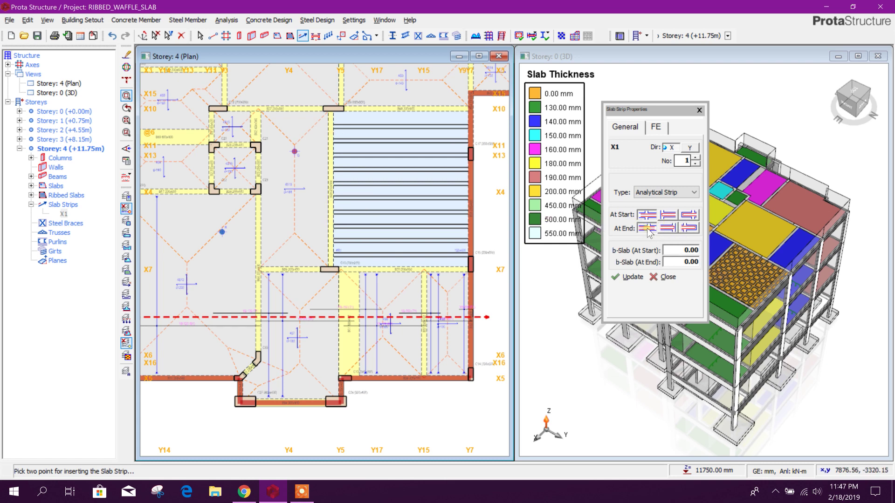
click(247, 228)
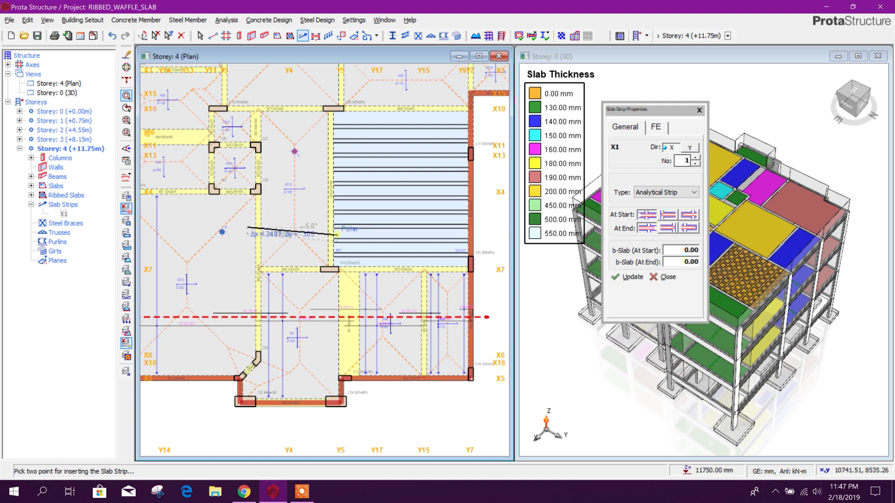
scroll(333, 229, up, 1)
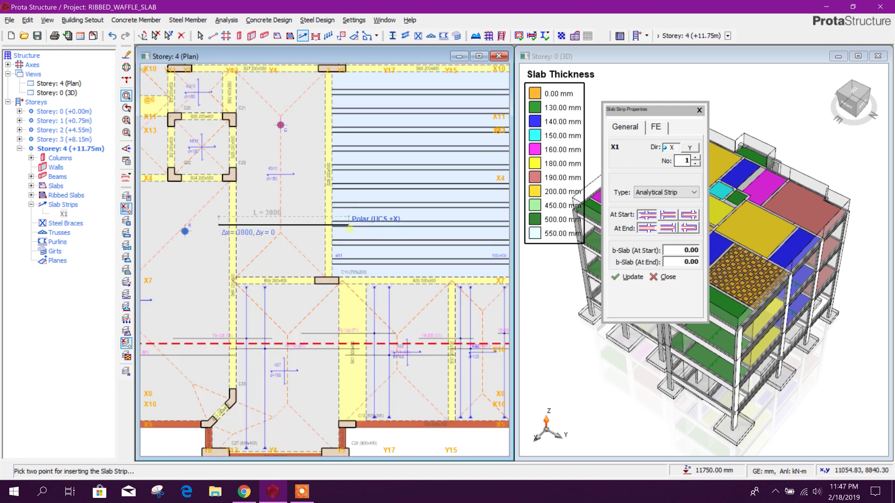
click(345, 228)
Set both strip ends to Bob and insert an X-direction strip across the full floor width between axes X3 and X15
scroll(331, 240, down, 1)
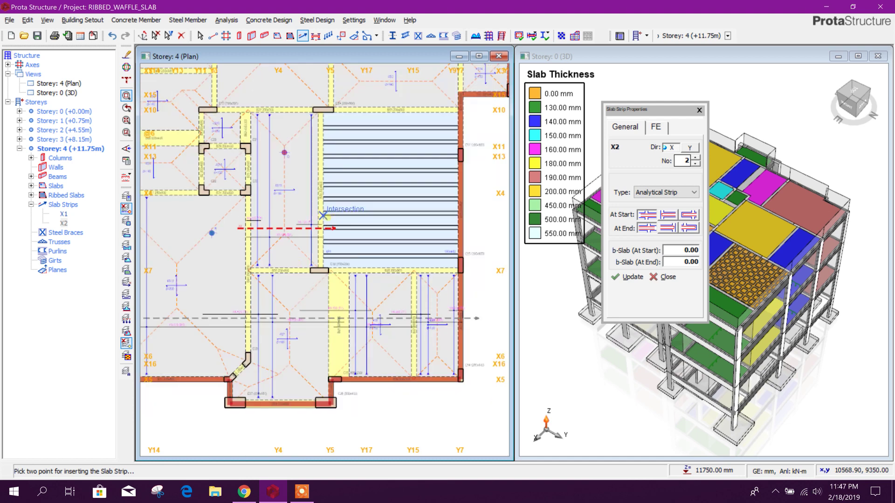
scroll(323, 215, down, 2)
middle_drag(434, 220, 443, 300)
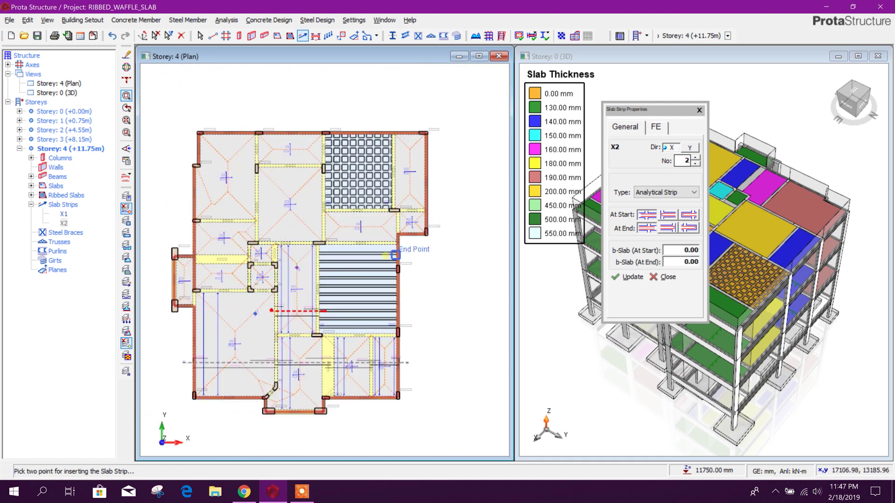
scroll(191, 220, up, 1)
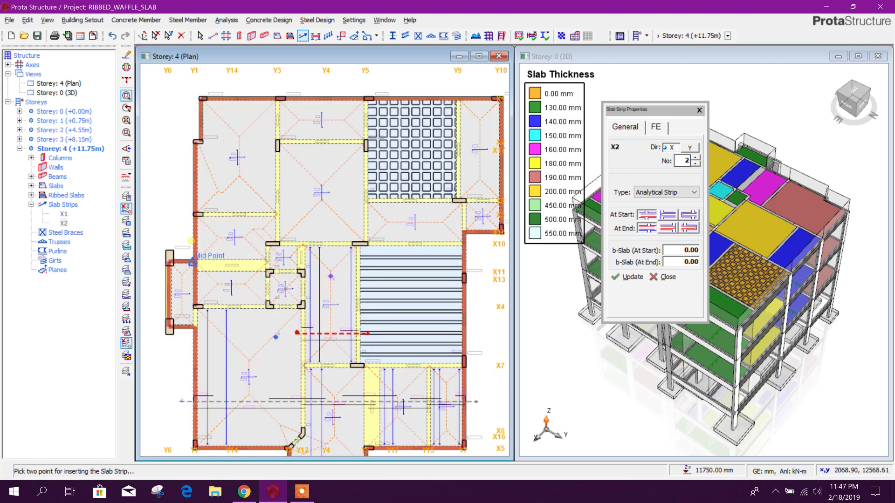
click(668, 215)
click(668, 228)
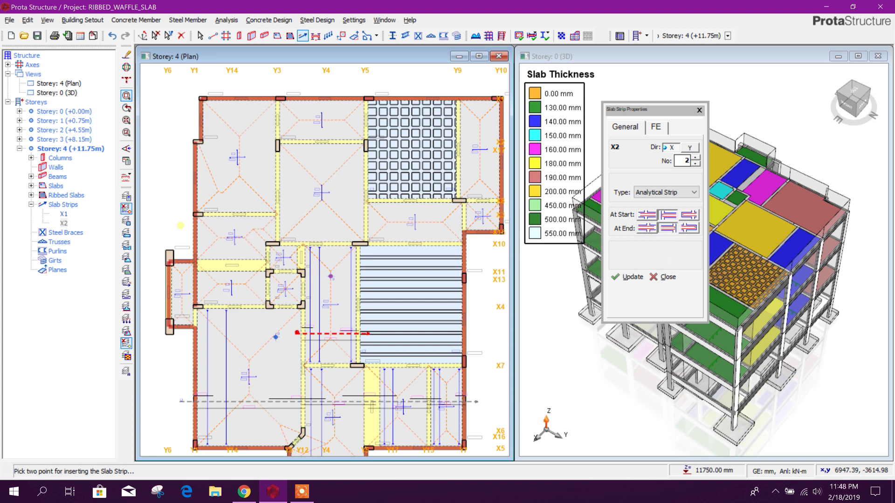
click(183, 223)
key(Right)
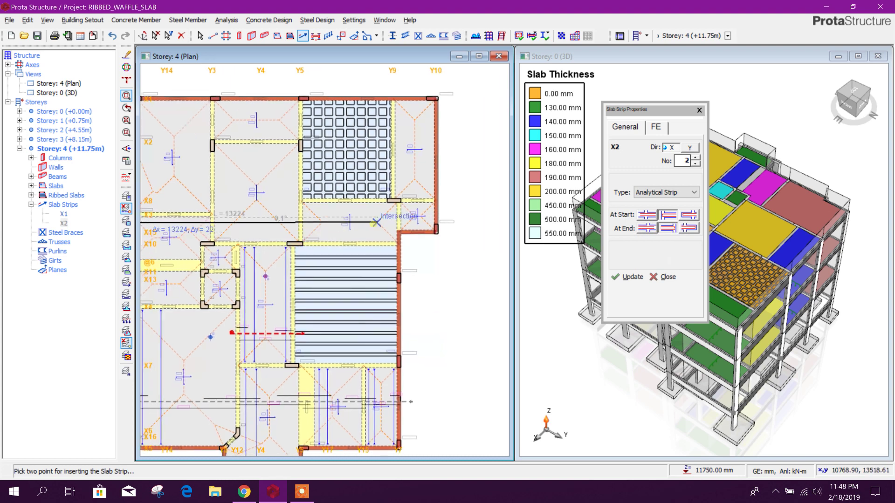
click(454, 217)
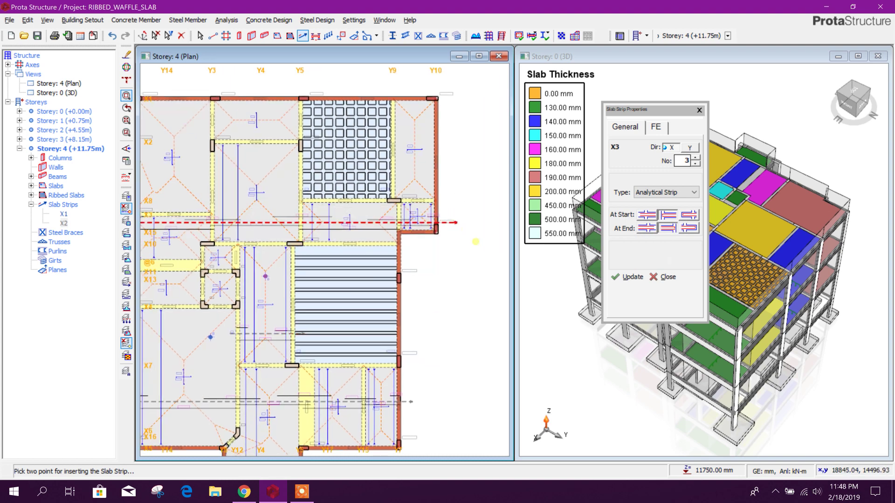
scroll(396, 263, down, 2)
scroll(218, 182, up, 1)
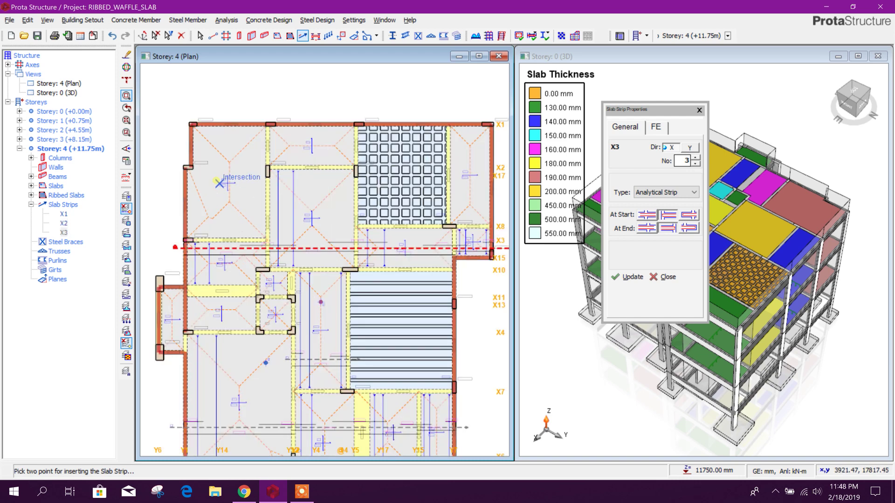
middle_drag(269, 177, 270, 198)
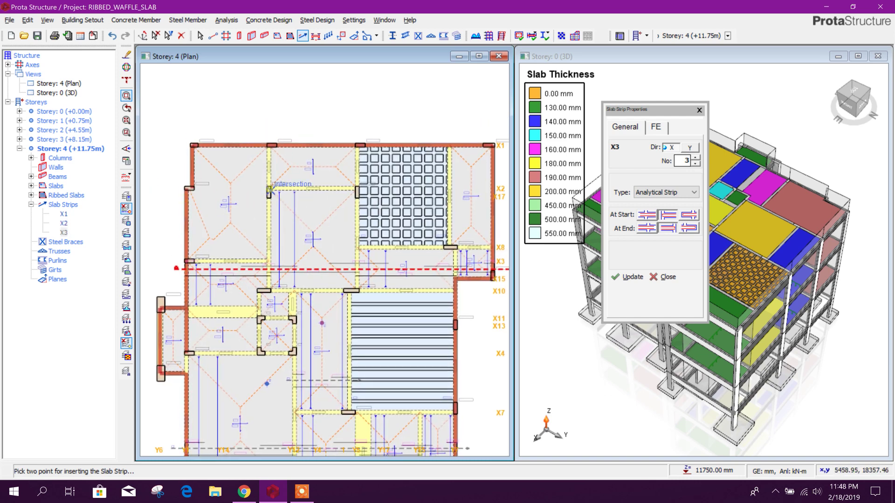
scroll(217, 217, up, 1)
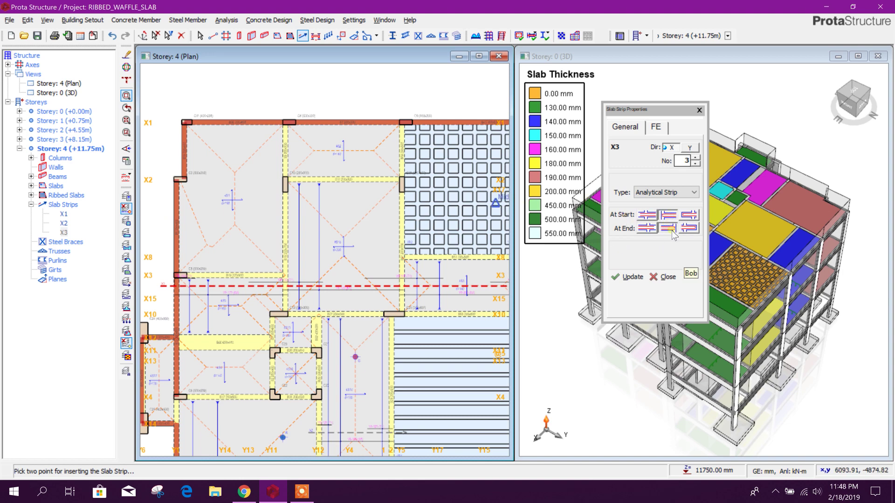
Set the strip's end condition to b-Slab and insert an X-direction strip across the slab between axes X2 and X8
click(665, 230)
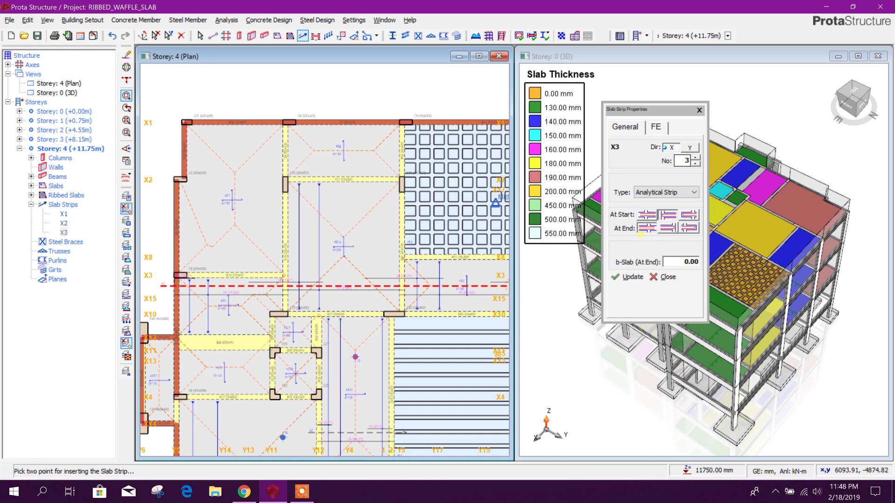
click(172, 223)
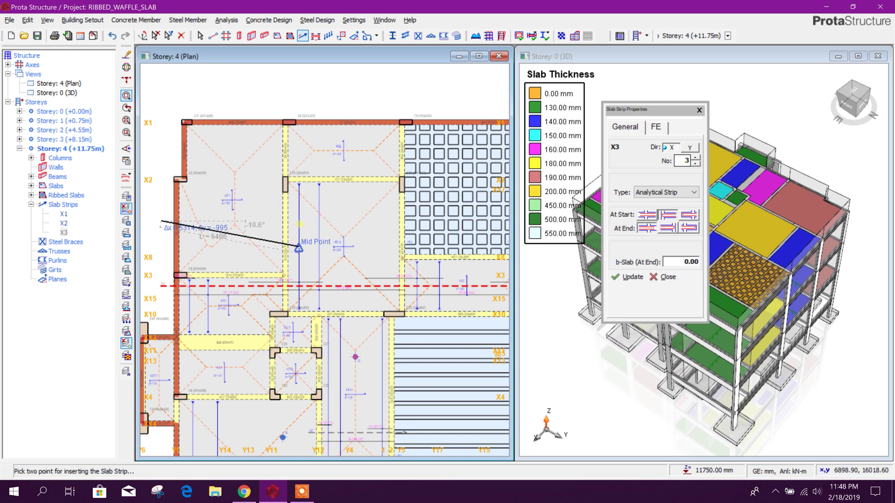
click(294, 224)
scroll(245, 222, down, 1)
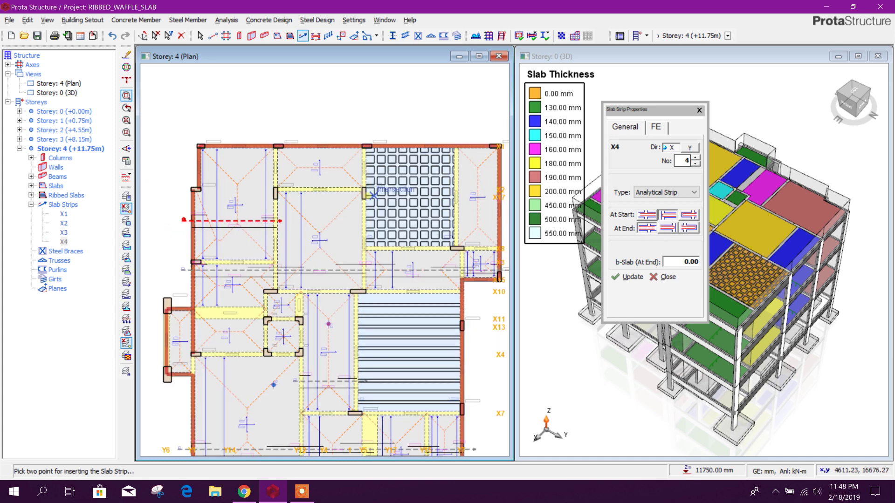
scroll(329, 246, up, 2)
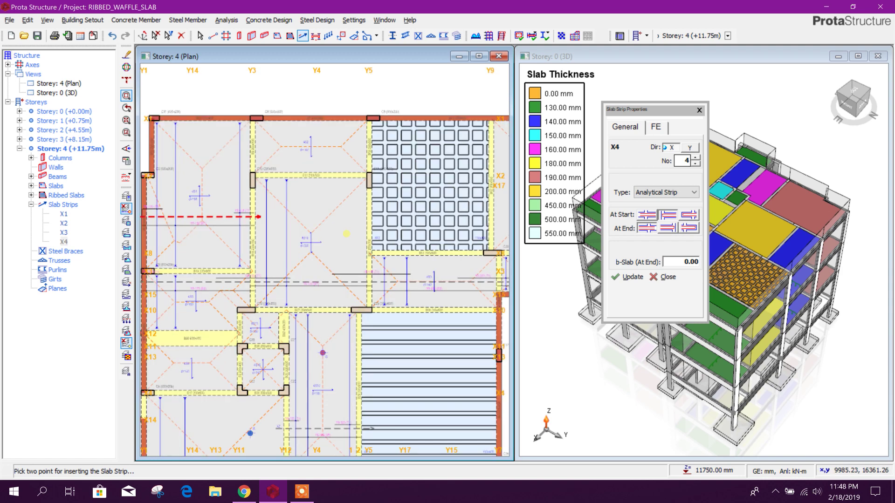
scroll(244, 171, up, 3)
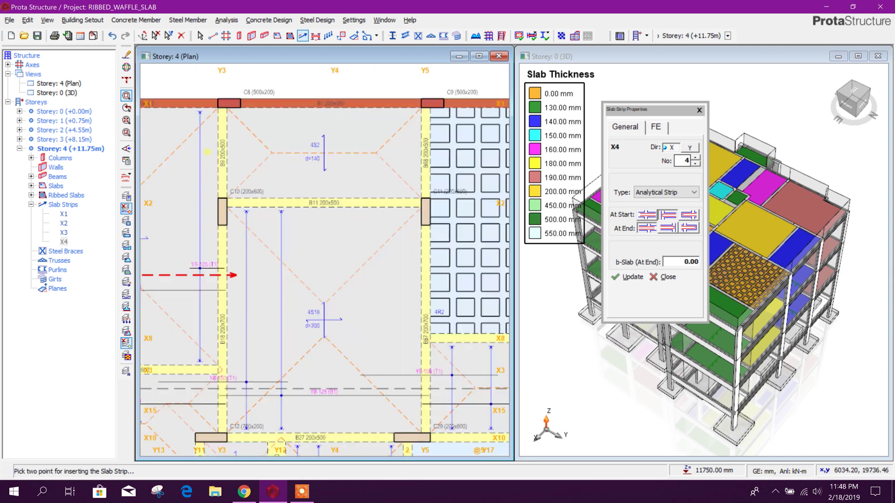
scroll(245, 171, down, 4)
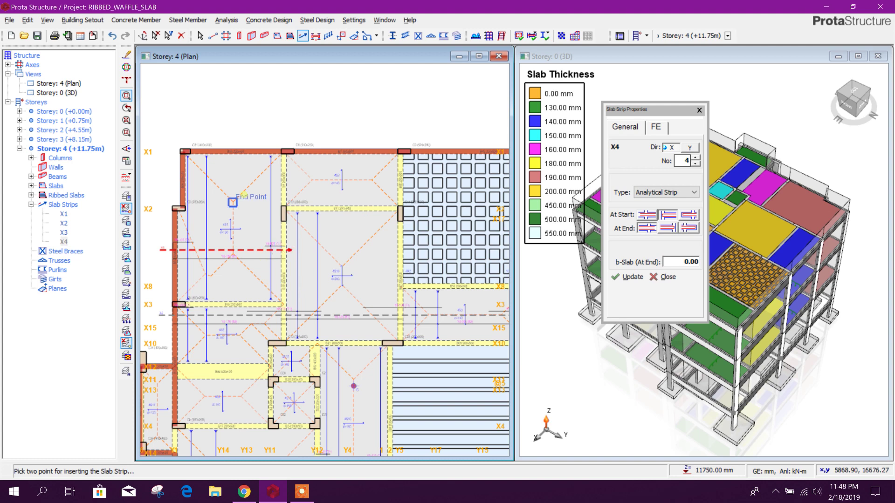
Delete the X-direction strip just inserted between axes X2 and X8
click(112, 36)
click(256, 219)
middle_drag(264, 144, 286, 124)
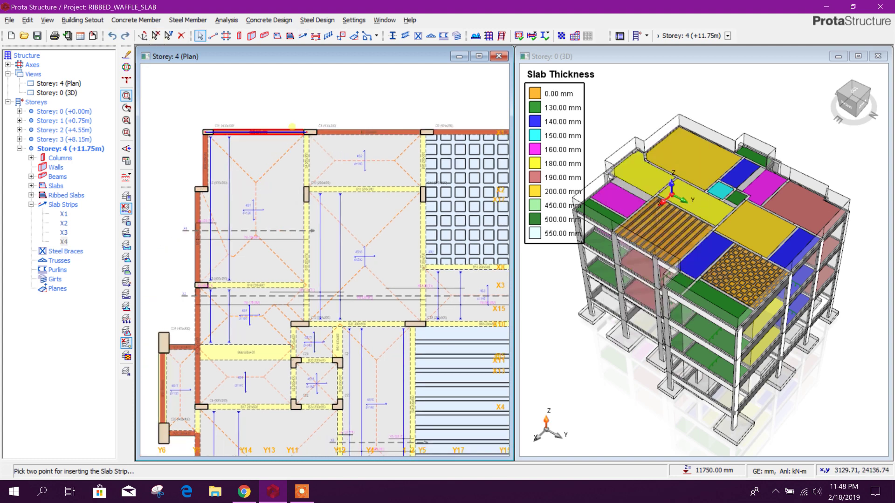
click(279, 230)
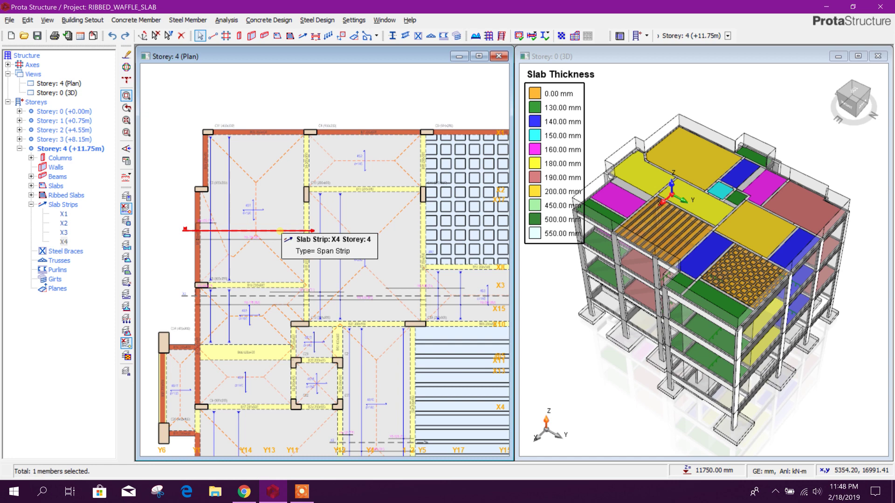
key(Delete)
middle_drag(272, 107, 273, 129)
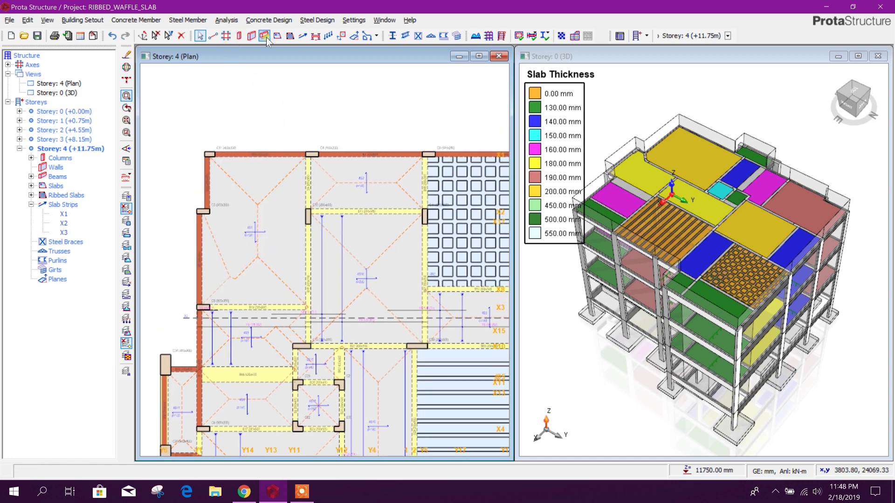
Insert an X-direction analytical strip about 9200 mm long between axes X1 and X2, with Bob at start and b-Slab at the waffle slab end
click(304, 37)
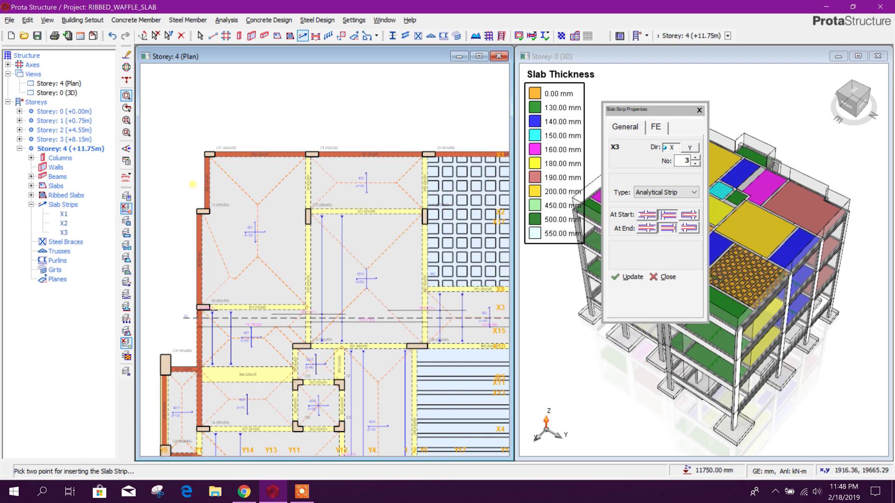
click(664, 216)
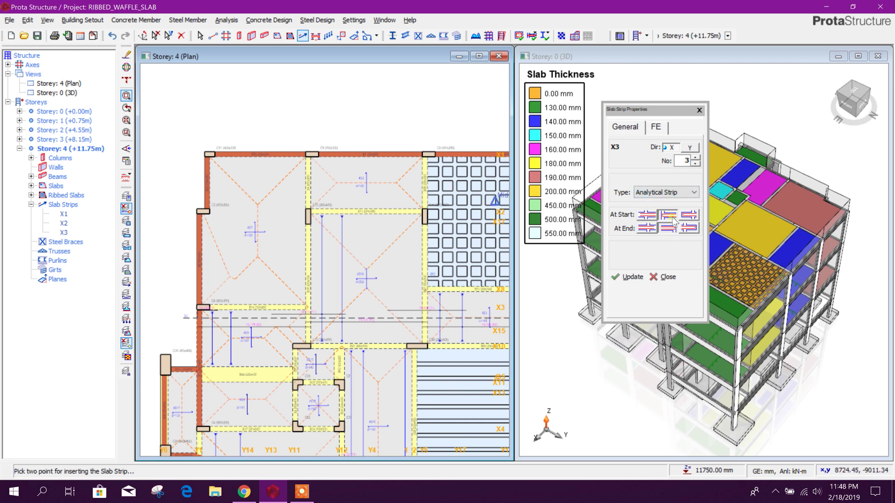
click(651, 231)
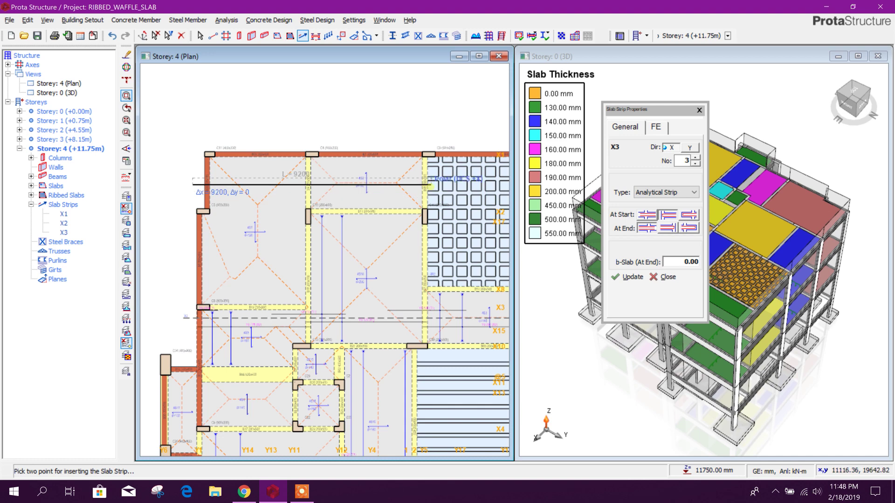
click(433, 186)
scroll(371, 213, down, 2)
middle_drag(433, 262, 354, 255)
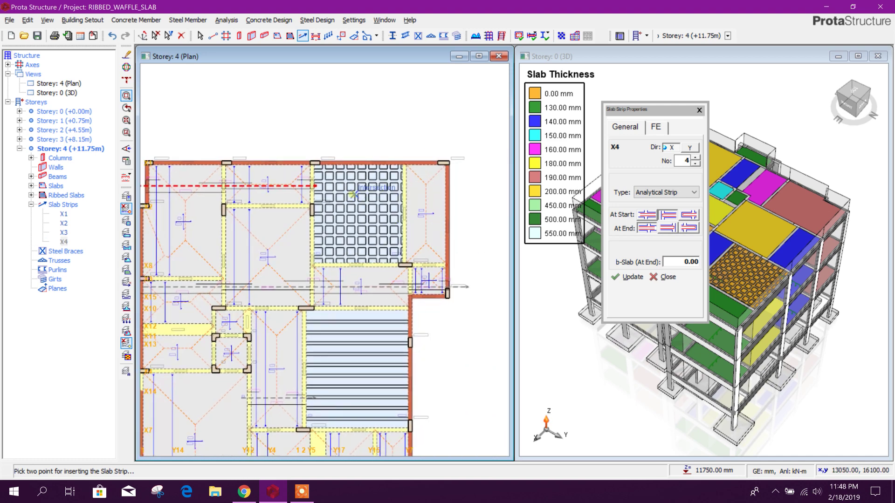
Insert an X-direction strip about 3100 mm long across the slab between axes Y9 and Y10, with b-Slab at start and Bob at end
scroll(371, 280, up, 1)
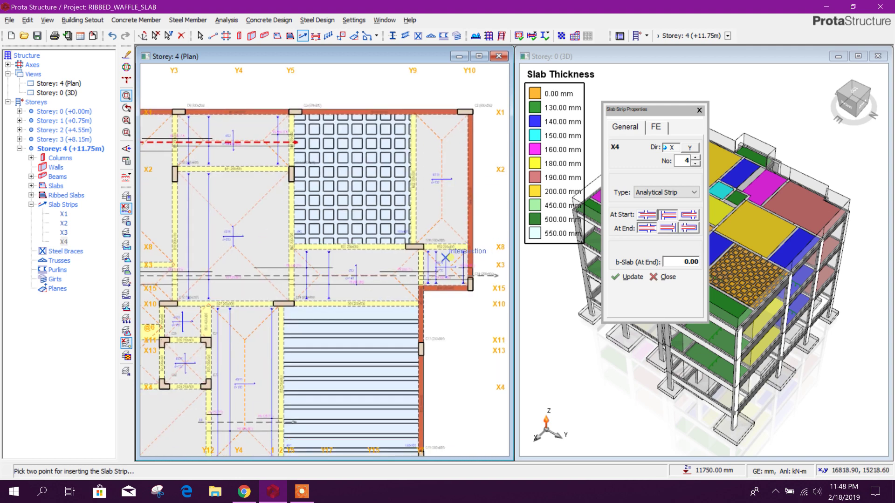
scroll(452, 179, up, 1)
scroll(396, 177, up, 1)
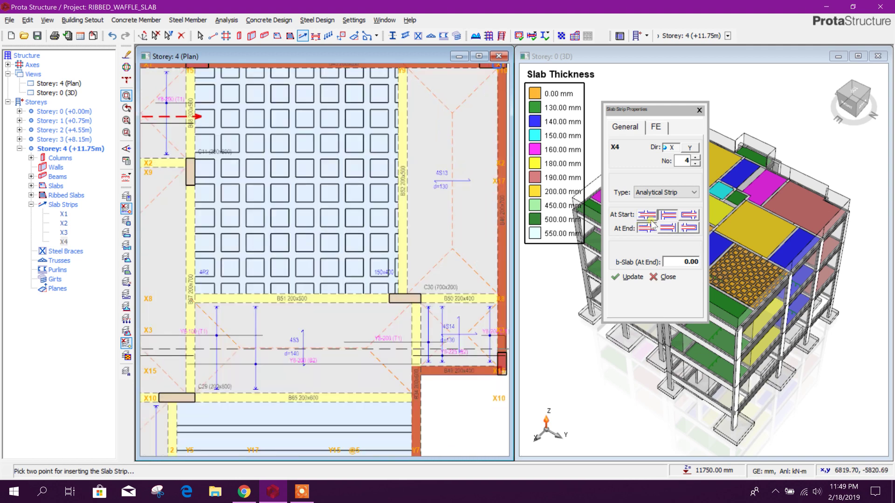
click(648, 218)
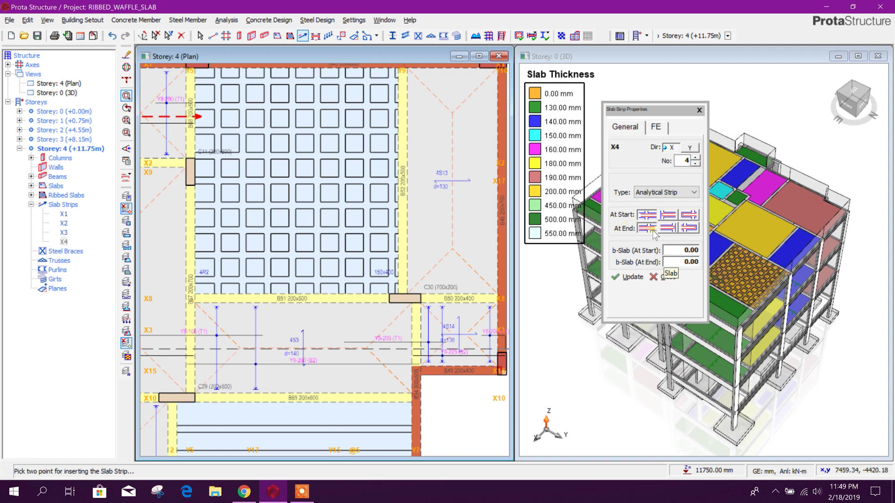
click(670, 232)
scroll(403, 172, up, 3)
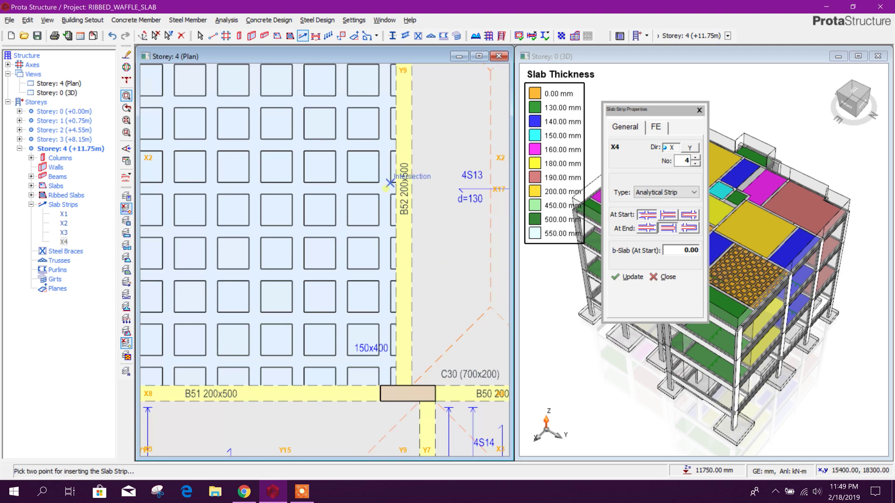
scroll(379, 189, up, 1)
click(377, 179)
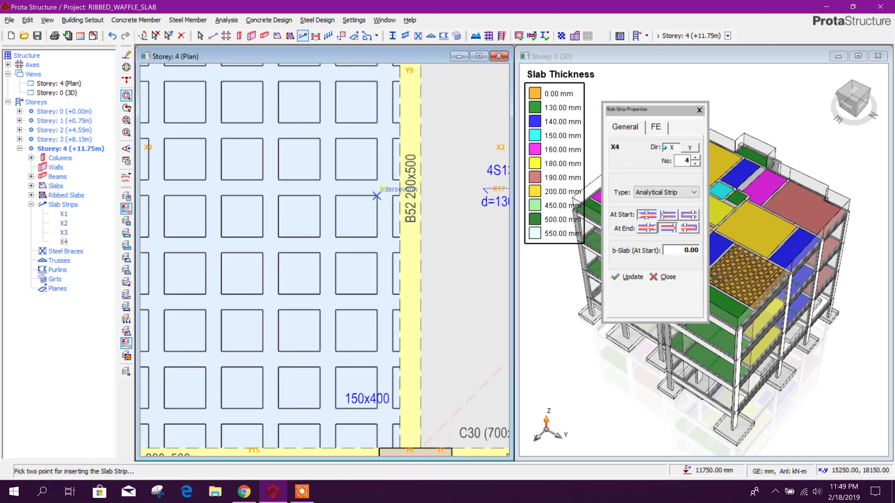
scroll(378, 182, down, 3)
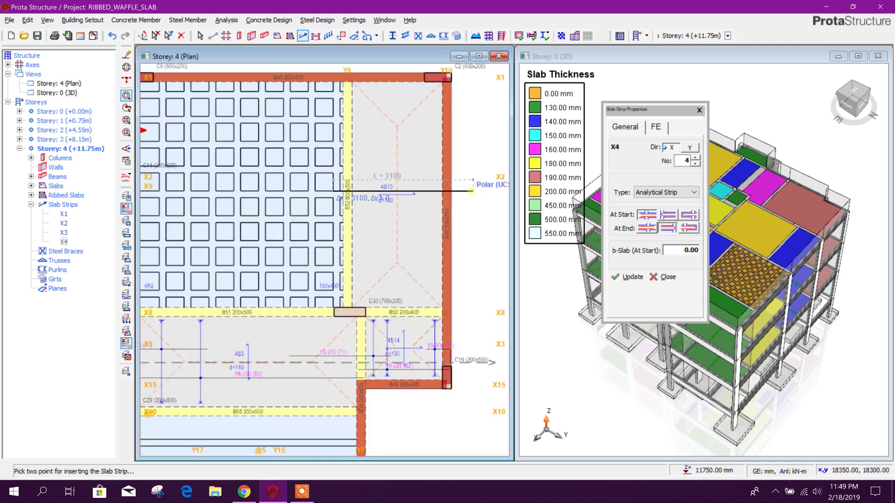
click(472, 191)
scroll(453, 239, down, 3)
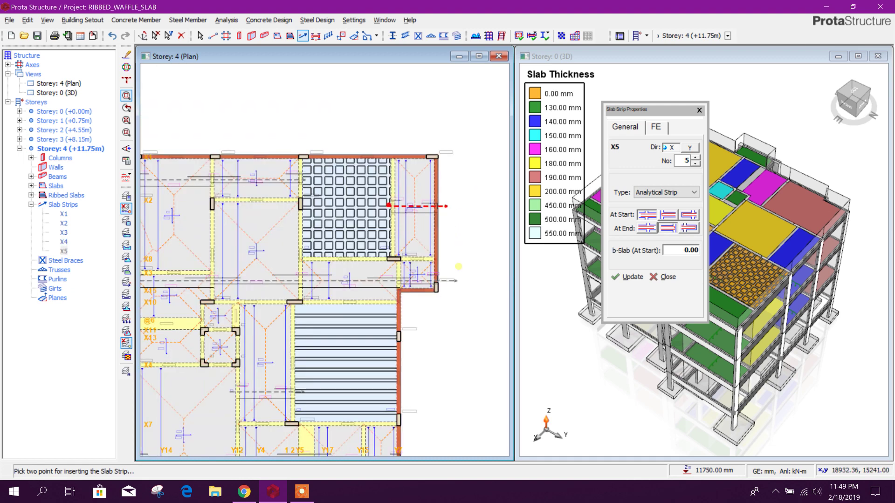
middle_drag(452, 264, 468, 255)
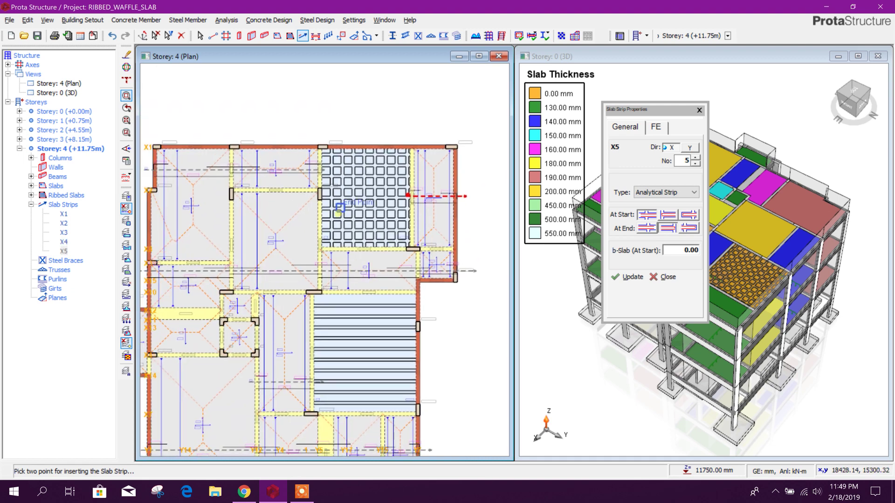
scroll(340, 208, down, 3)
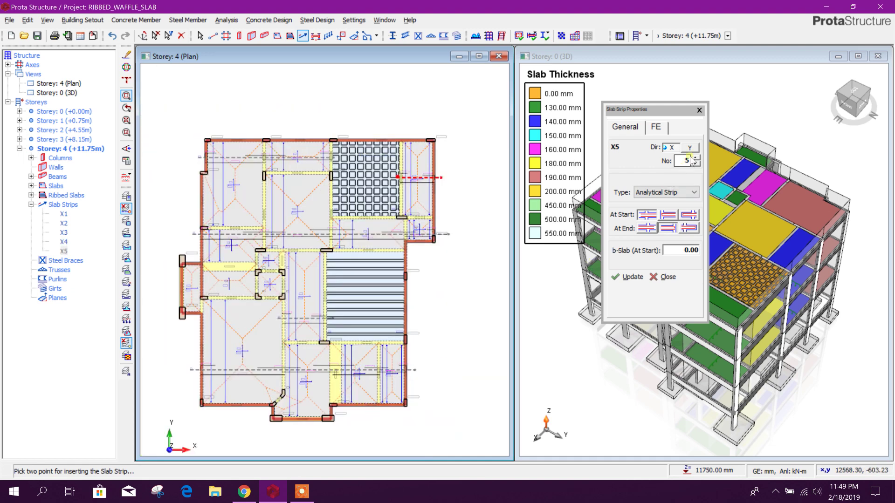
click(690, 147)
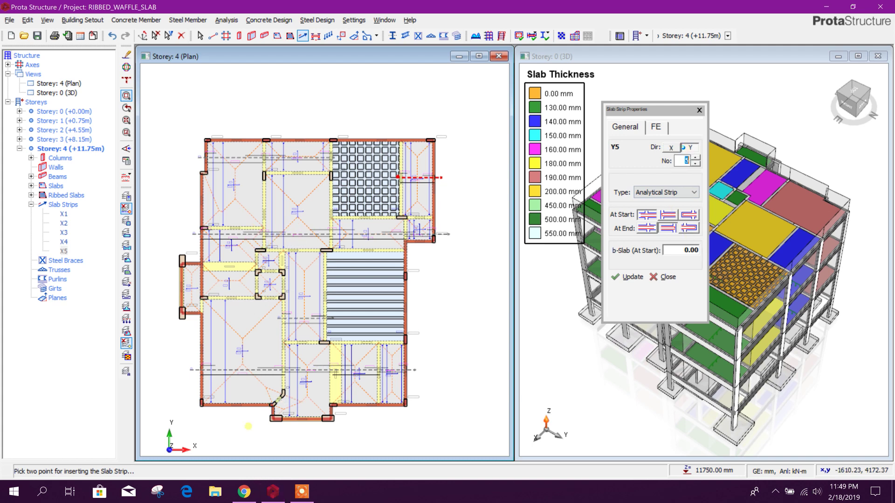
scroll(248, 426, up, 3)
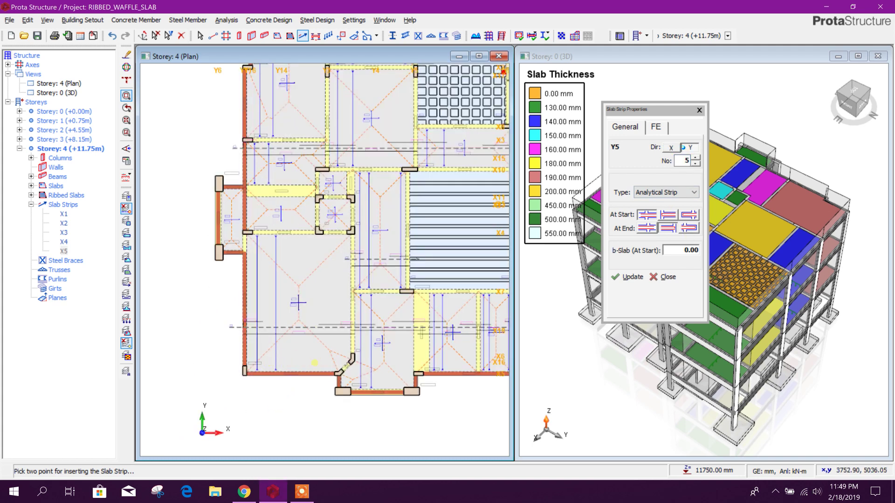
scroll(268, 205, up, 1)
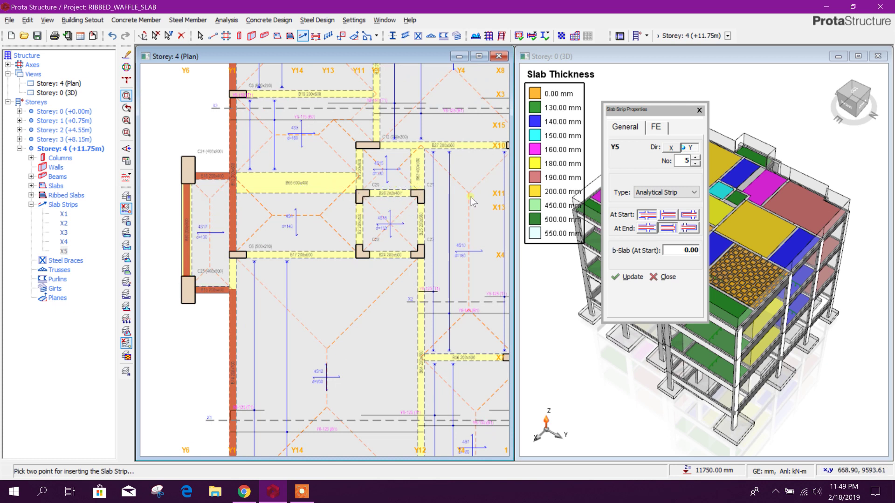
click(674, 148)
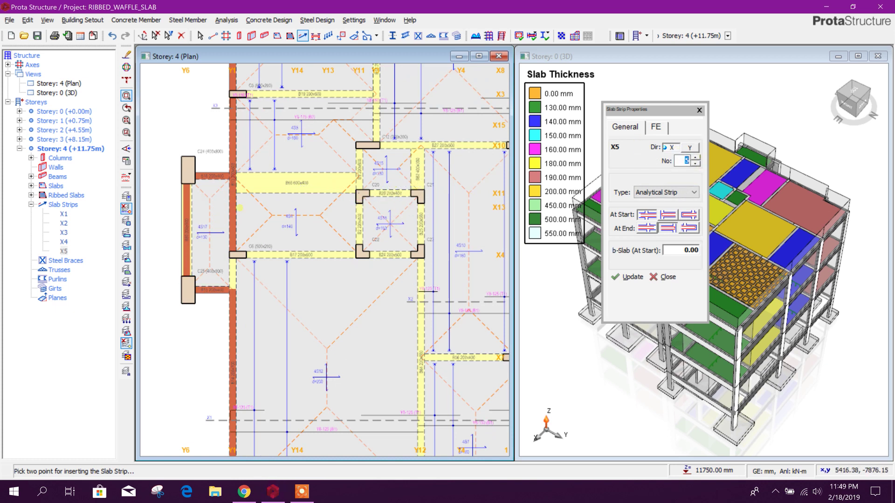
Insert an X-direction strip about 7800 mm long from outside axis Y6 through the small slabs above axis X4, with Bob at start and b-Slab at end
click(667, 216)
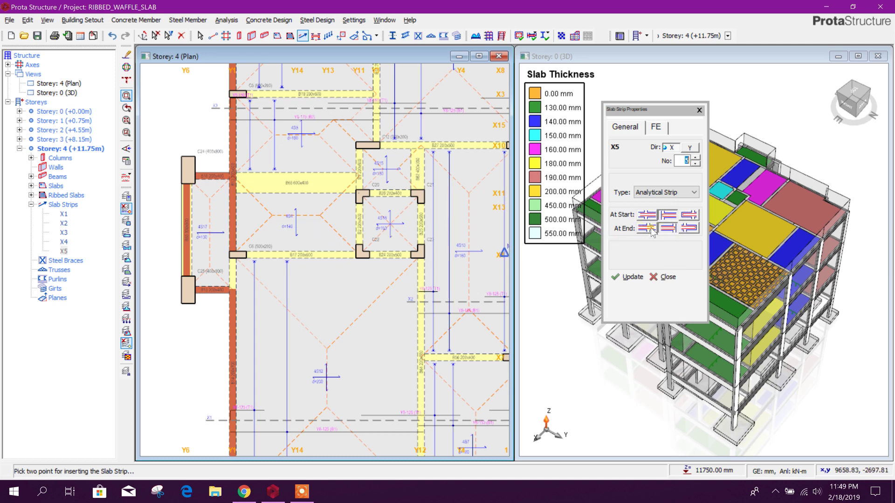
click(653, 233)
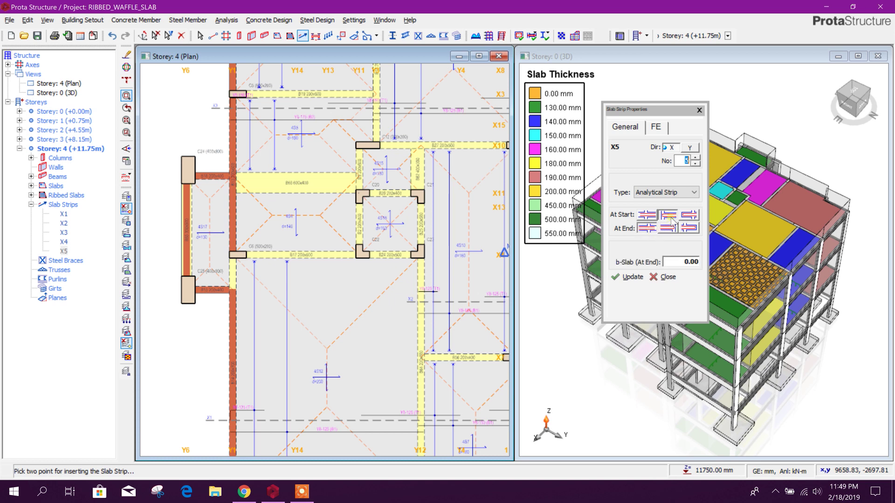
click(170, 212)
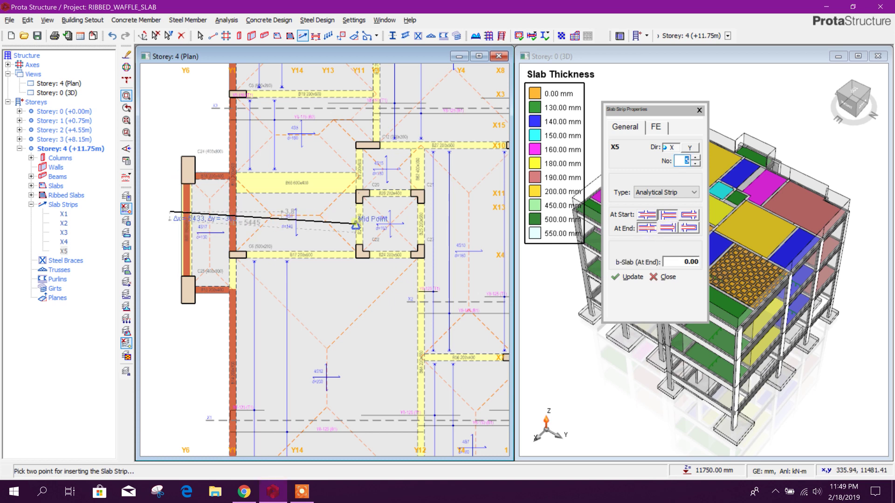
click(435, 212)
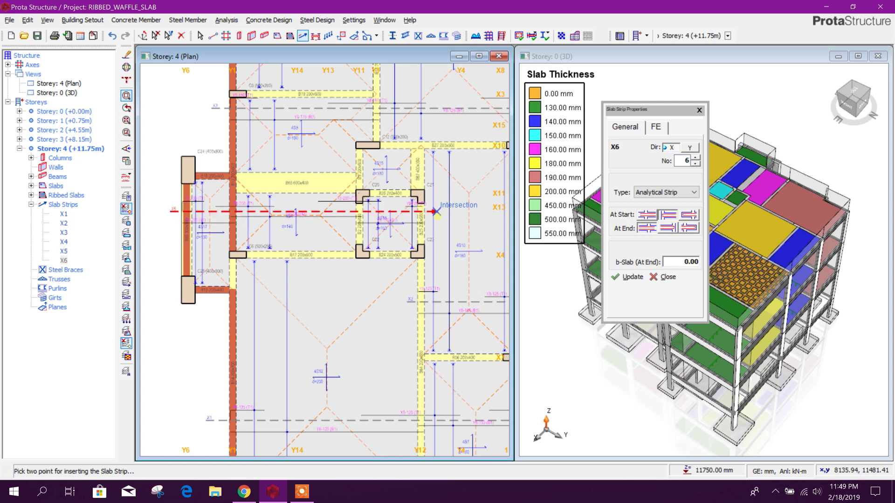
scroll(373, 224, down, 2)
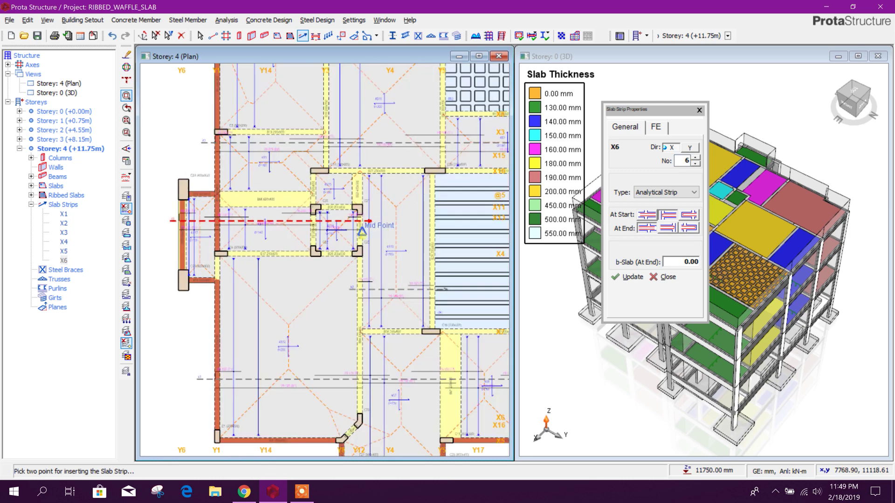
scroll(362, 231, down, 3)
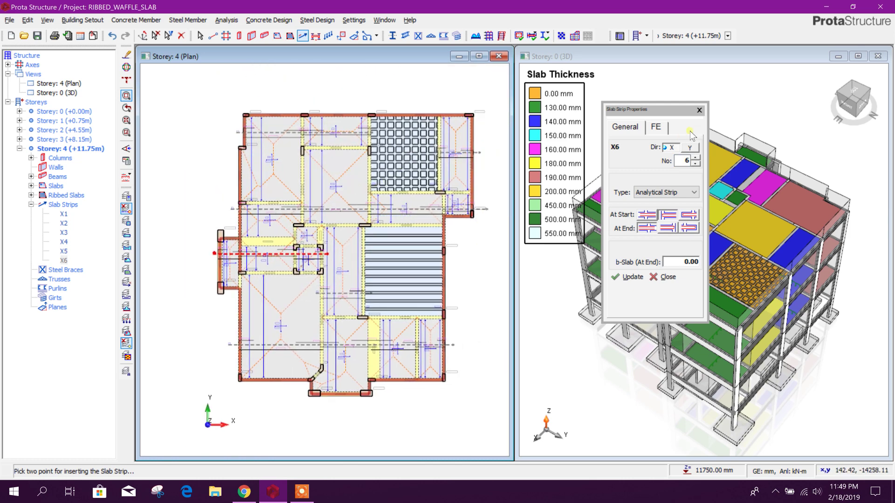
Switch to the Y direction with Bob at both ends and insert a strip about 19600 mm long across the full floor depth near axis Y14
click(689, 147)
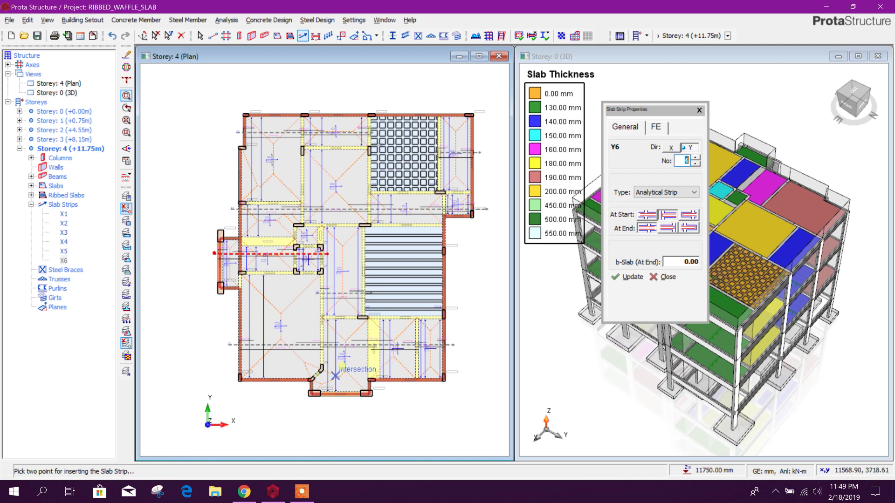
click(669, 227)
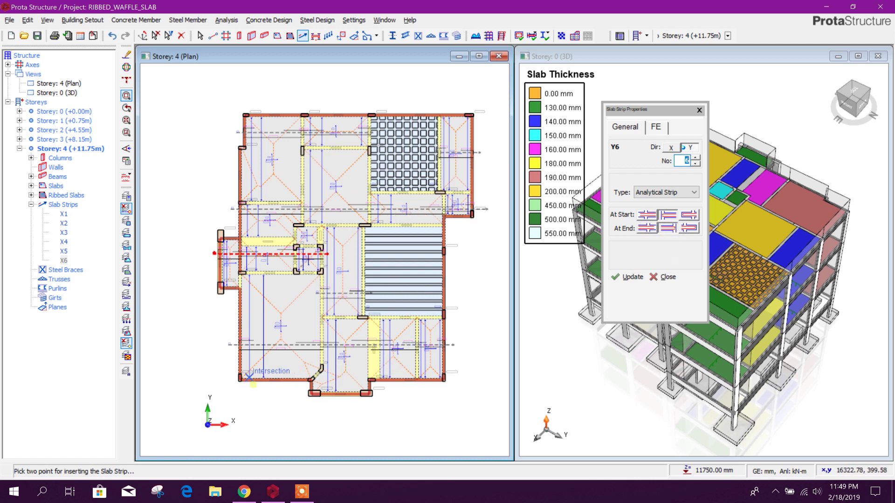
click(273, 390)
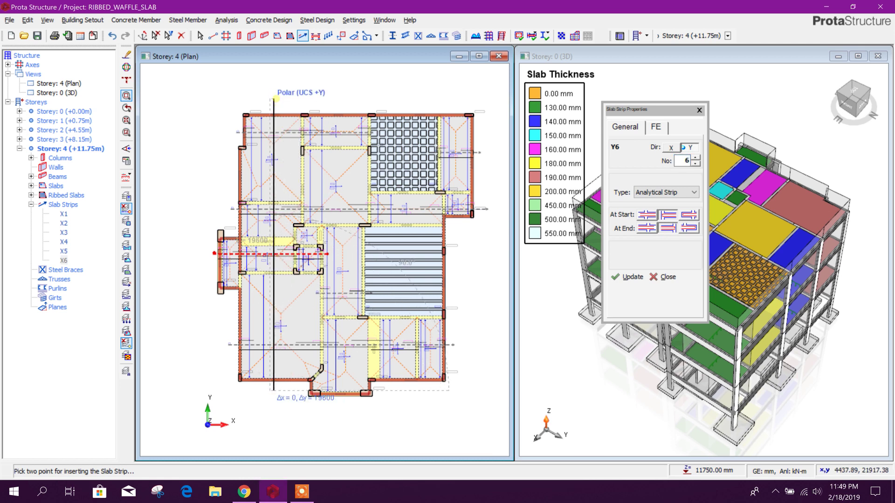
click(276, 98)
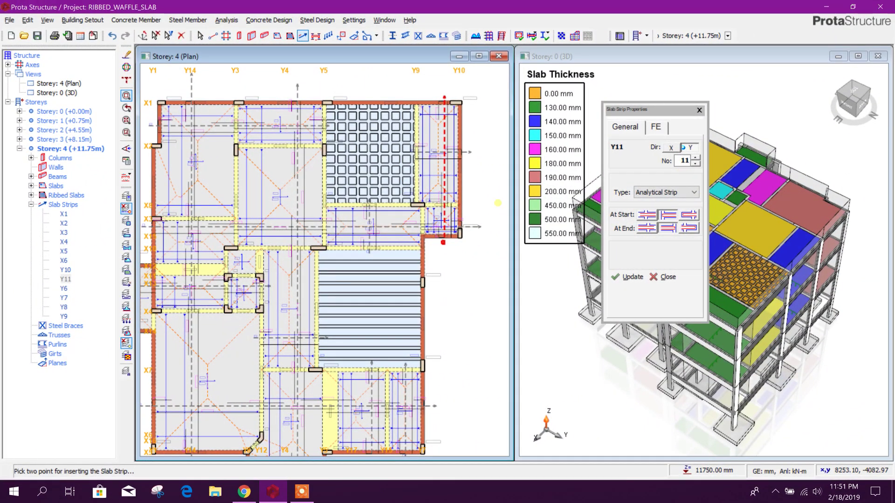
Change the slab strip type to FE Strip
middle_drag(370, 283, 374, 239)
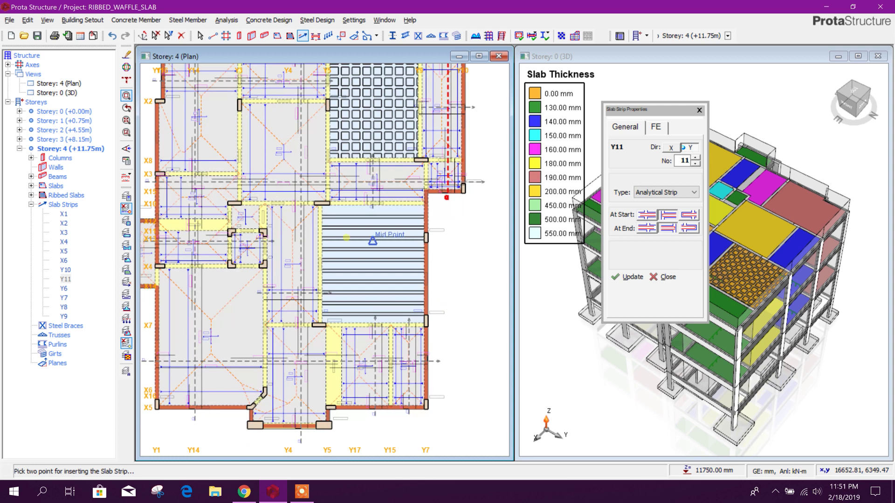
click(671, 192)
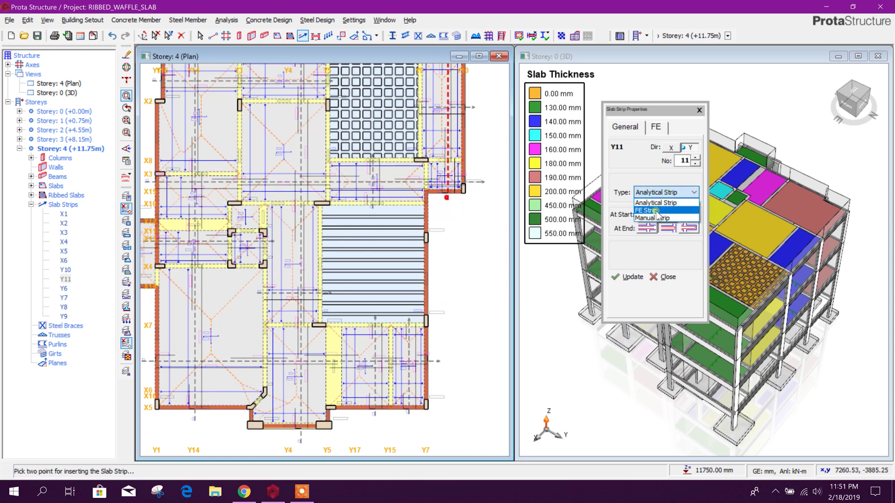
click(658, 211)
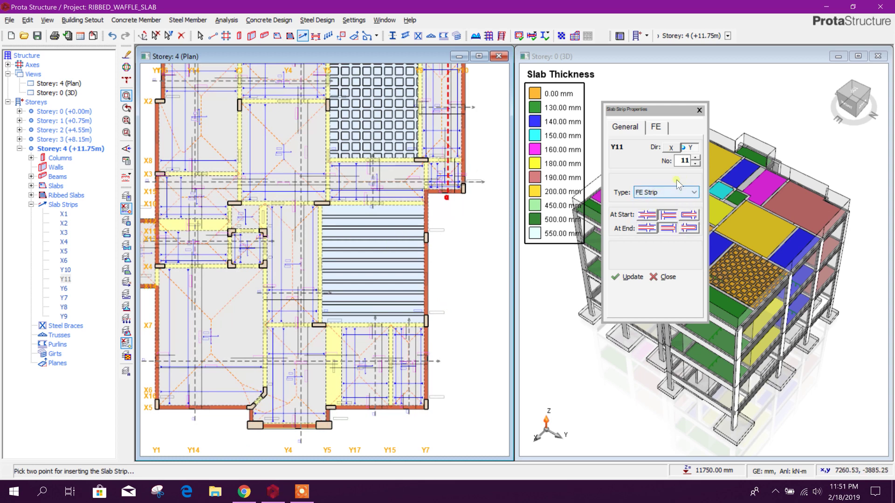
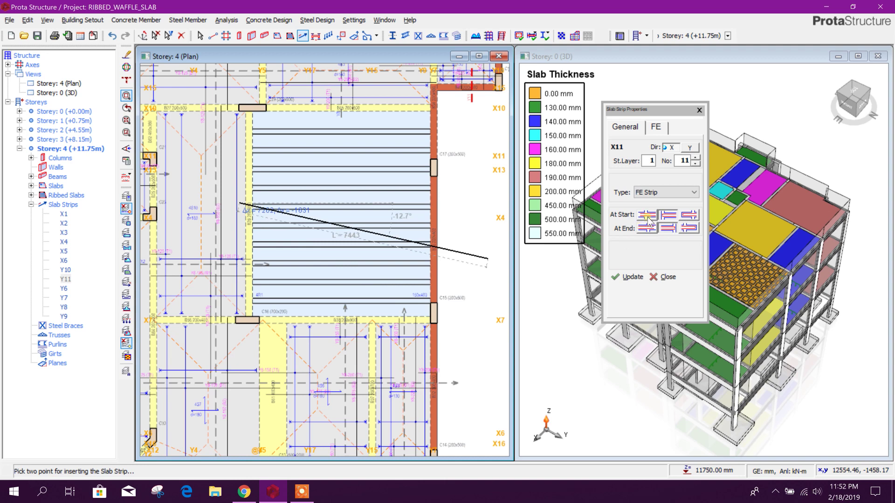
Insert an X-direction FE strip about 6200 mm long across the one-way ribbed slab, with b-Slab at start and Bob at end
click(647, 215)
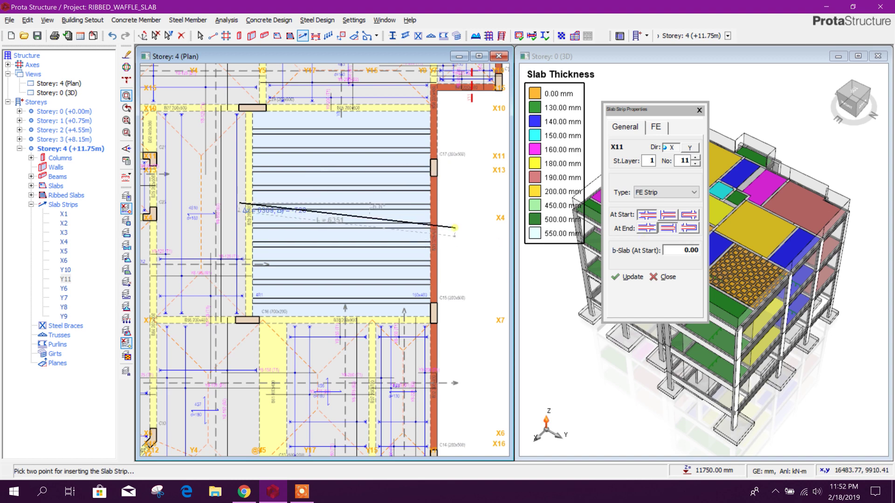
click(451, 203)
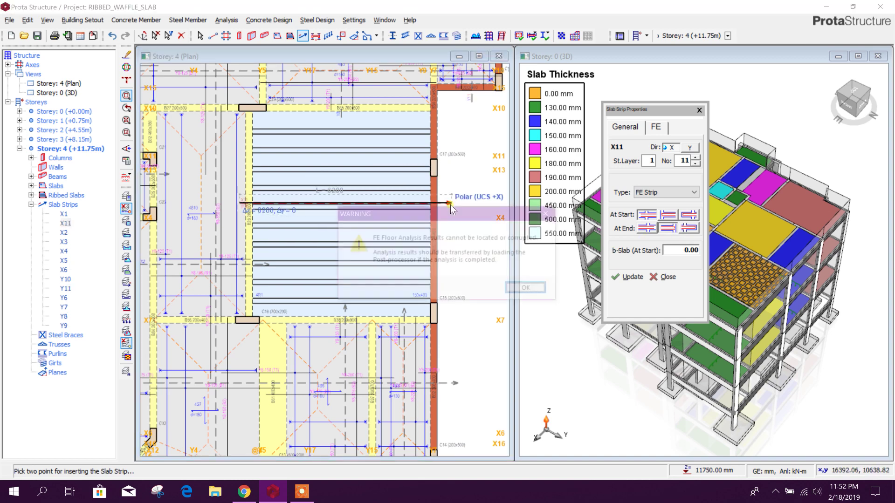
click(524, 288)
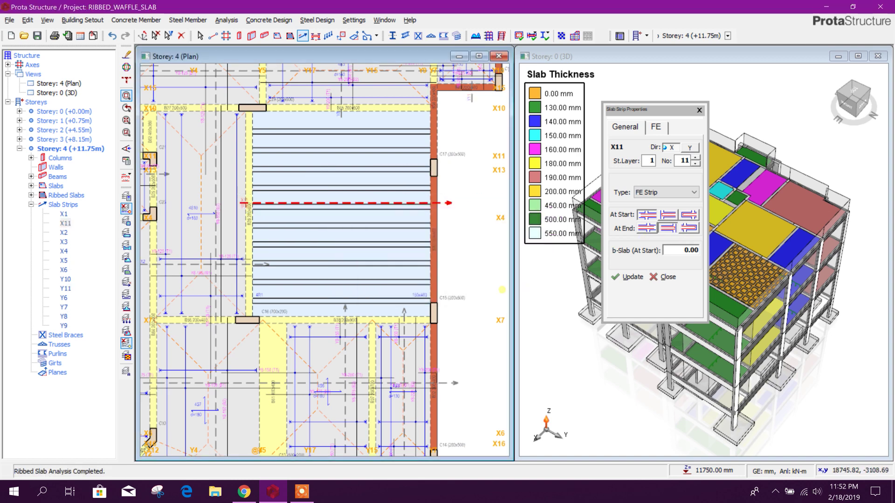
Insert an X-direction FE strip about 5500 mm long across the waffle slab, with b-Slab at both start and end
middle_drag(443, 242, 441, 278)
scroll(440, 279, down, 1)
scroll(402, 271, up, 2)
scroll(381, 213, down, 2)
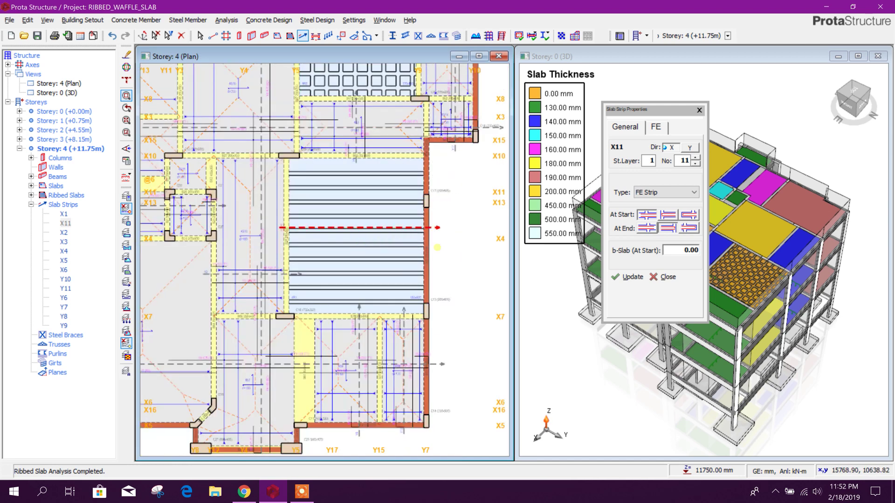
middle_drag(464, 247, 450, 259)
middle_drag(447, 212, 458, 294)
middle_drag(397, 133, 392, 212)
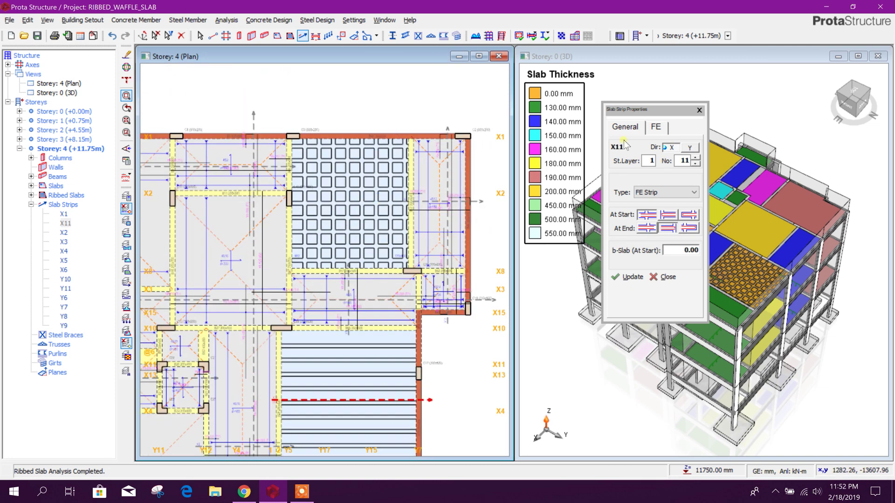
scroll(332, 232, up, 1)
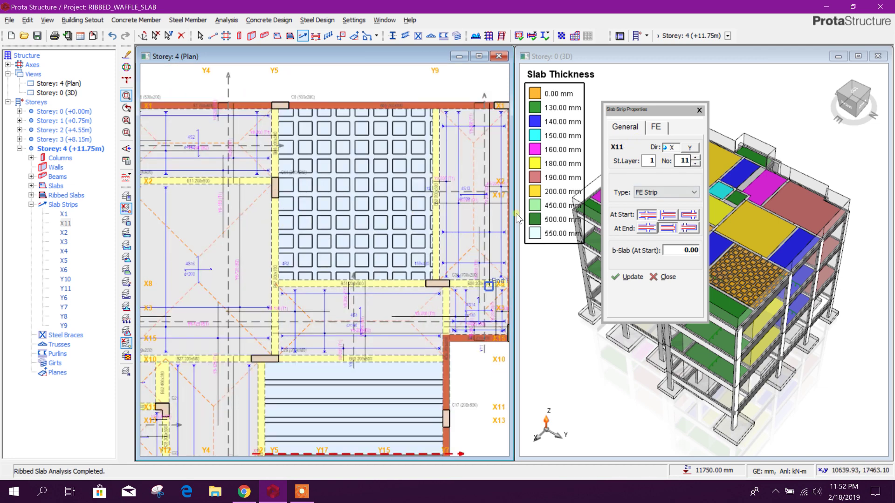
click(647, 228)
scroll(257, 234, up, 2)
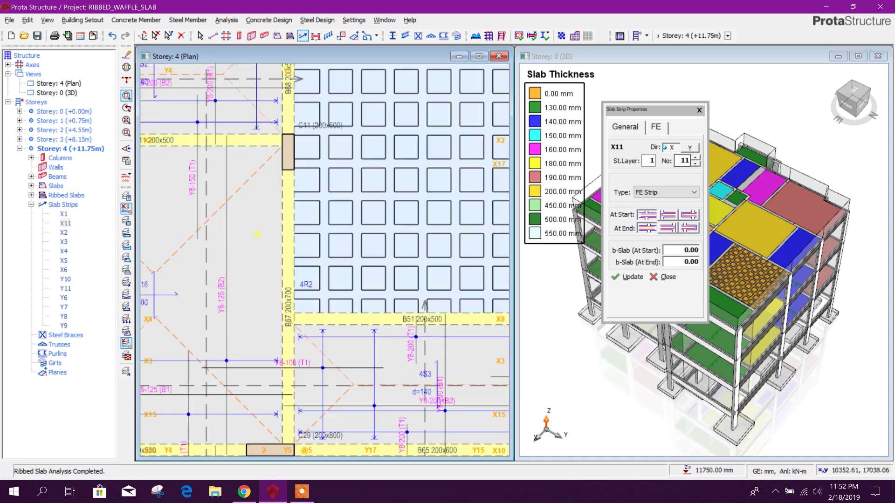
scroll(269, 200, down, 2)
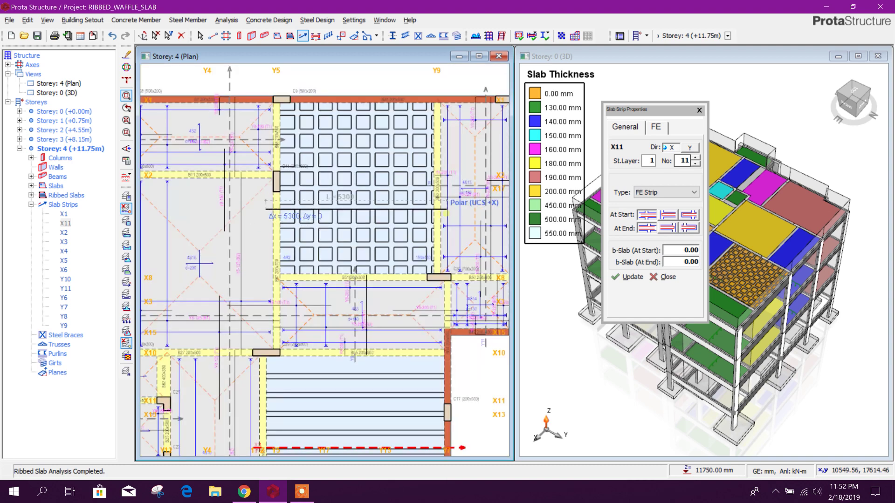
scroll(451, 211, up, 1)
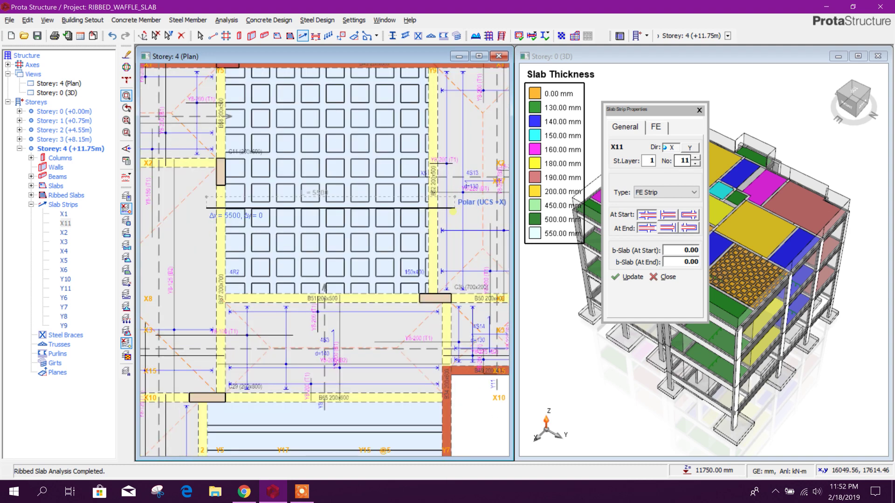
click(453, 211)
click(530, 290)
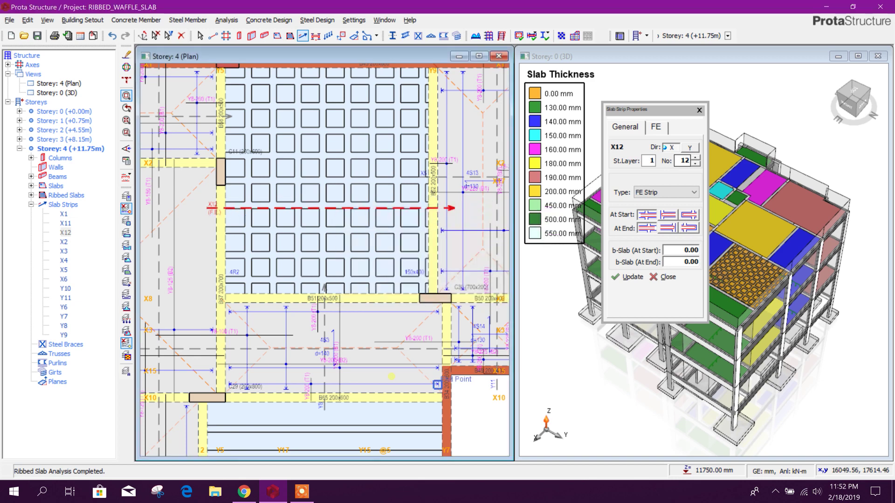
Insert a Y-direction FE strip about 6200 mm long from the slab below the waffle slab past axis X1, with b-Slab start and Bob end
click(307, 497)
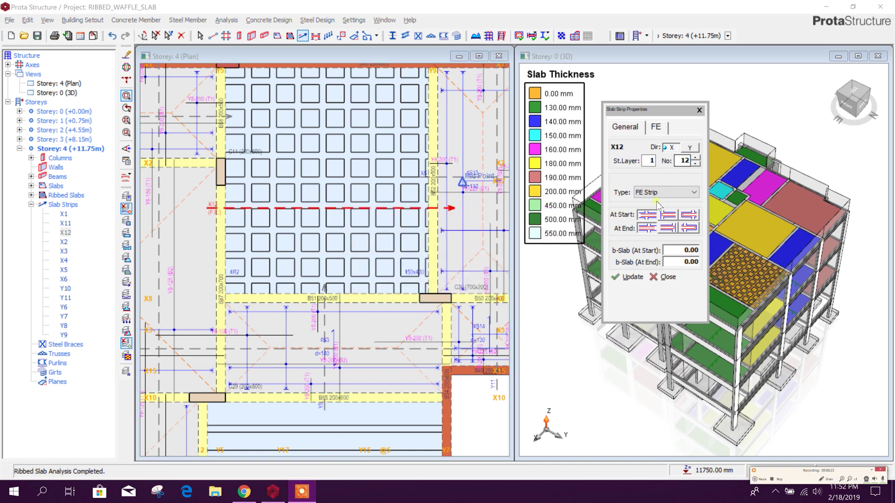
click(690, 148)
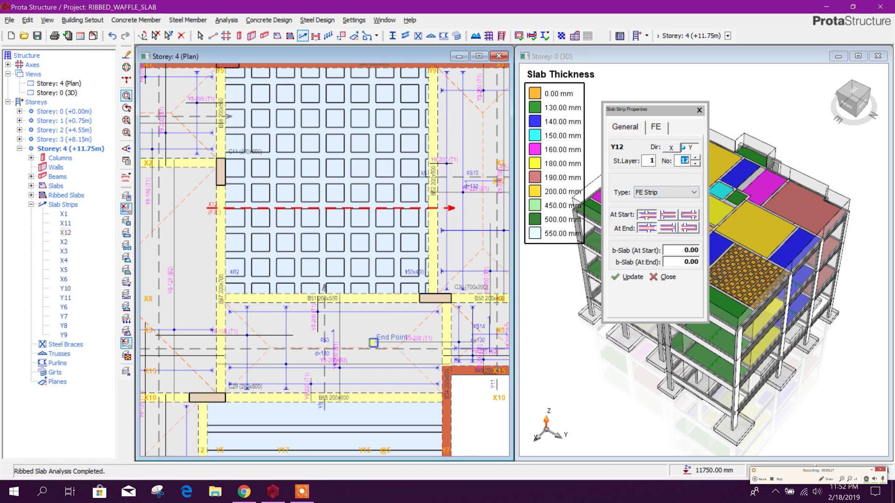
scroll(372, 342, down, 2)
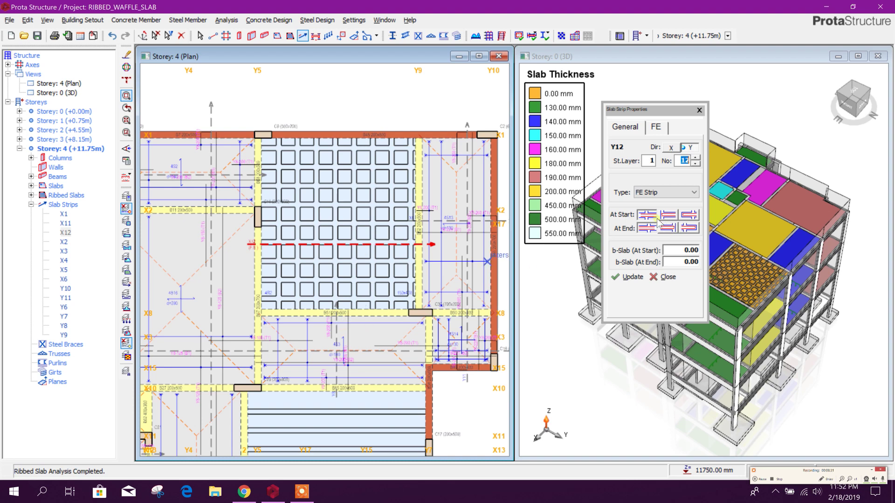
click(671, 229)
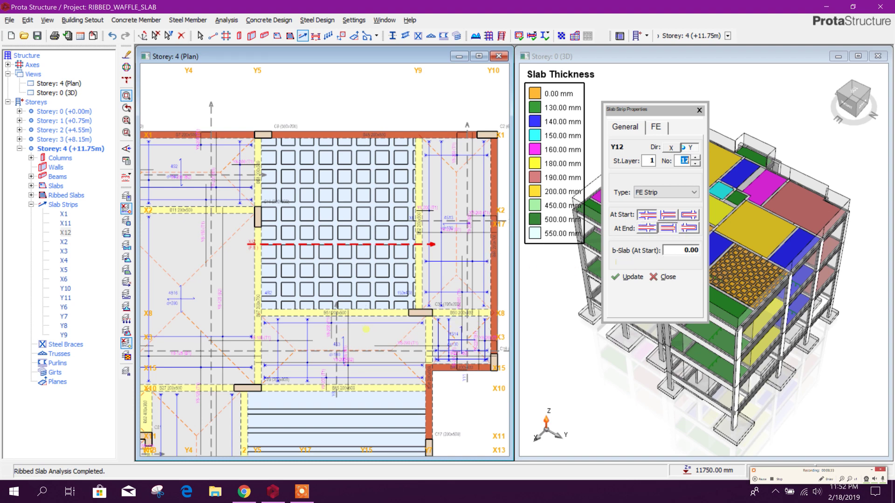
click(367, 329)
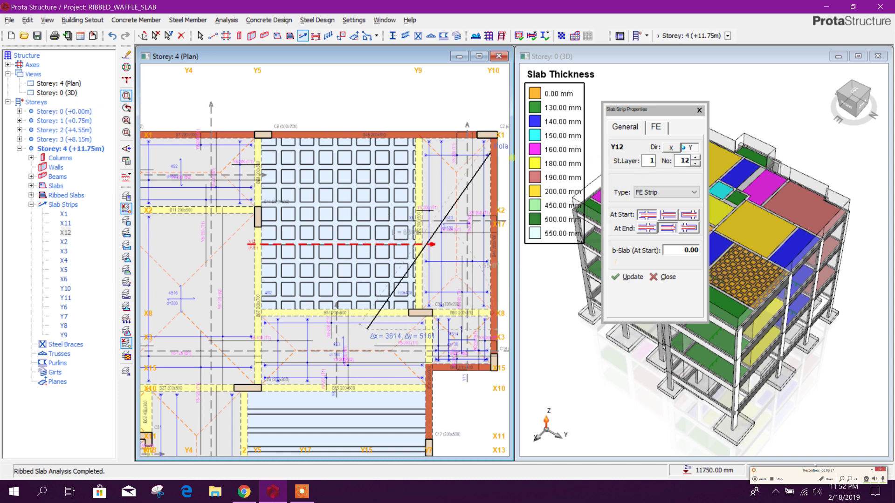
click(368, 122)
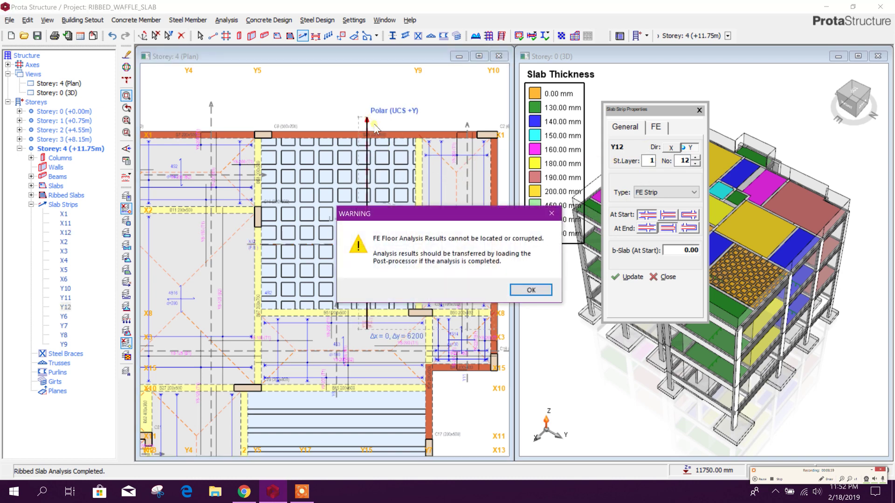
click(531, 290)
scroll(443, 272, down, 3)
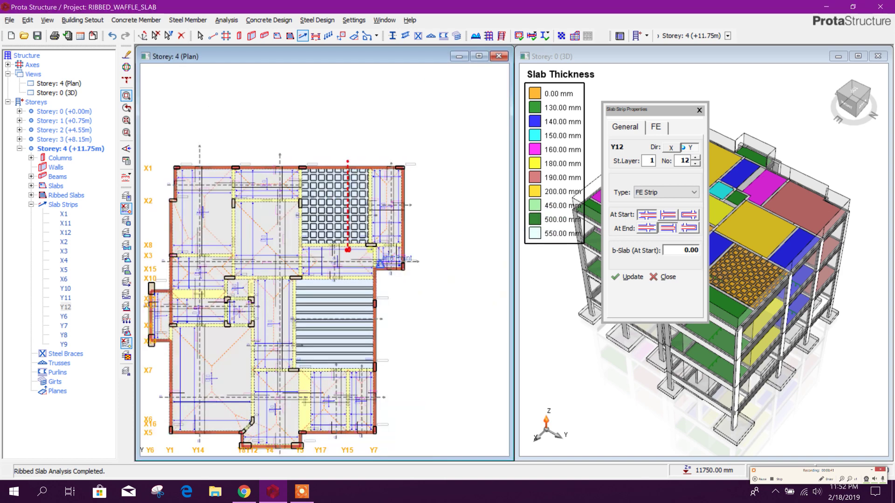
key(Escape)
Open the Finite Elements Floor Analysis for Storey 4 and set the slab stiffness factor to 0.25
scroll(340, 186, up, 5)
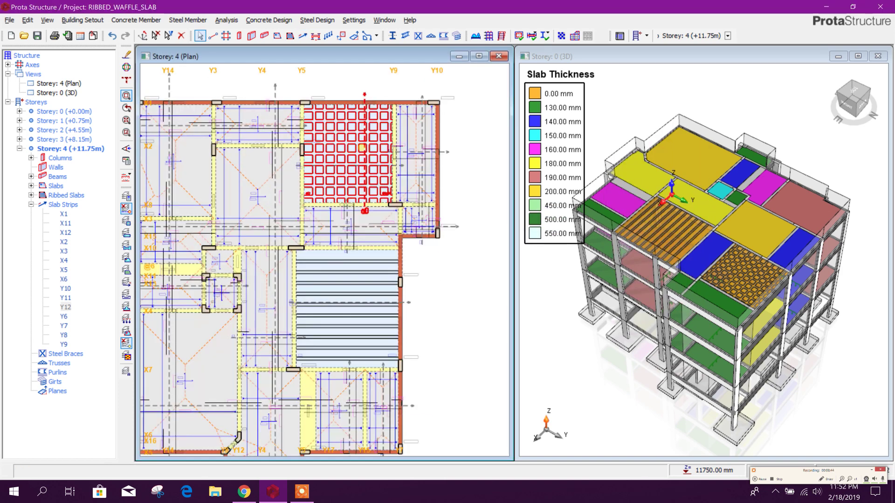
middle_drag(382, 185, 378, 216)
scroll(366, 177, down, 3)
scroll(375, 162, up, 1)
scroll(366, 147, down, 2)
click(226, 20)
click(258, 58)
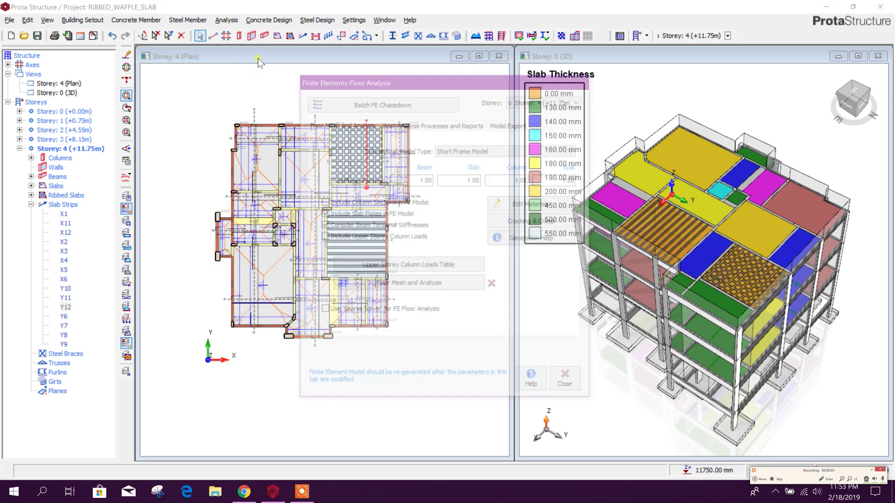
click(555, 103)
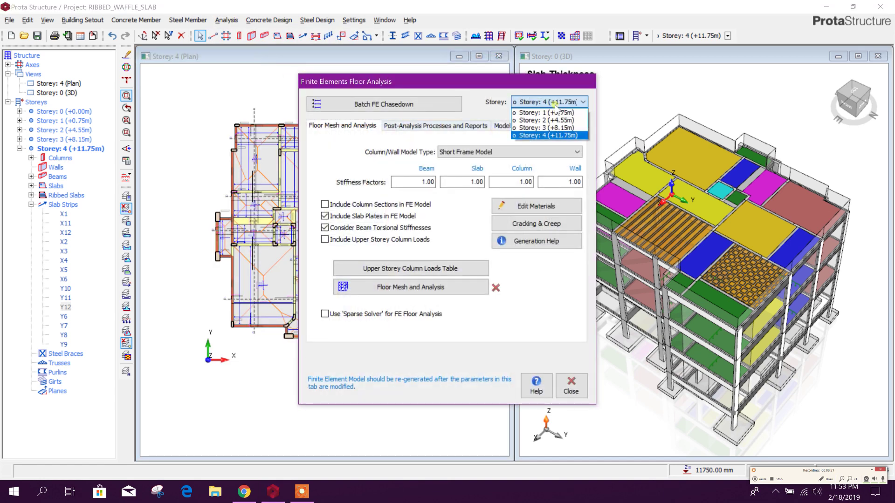
click(546, 133)
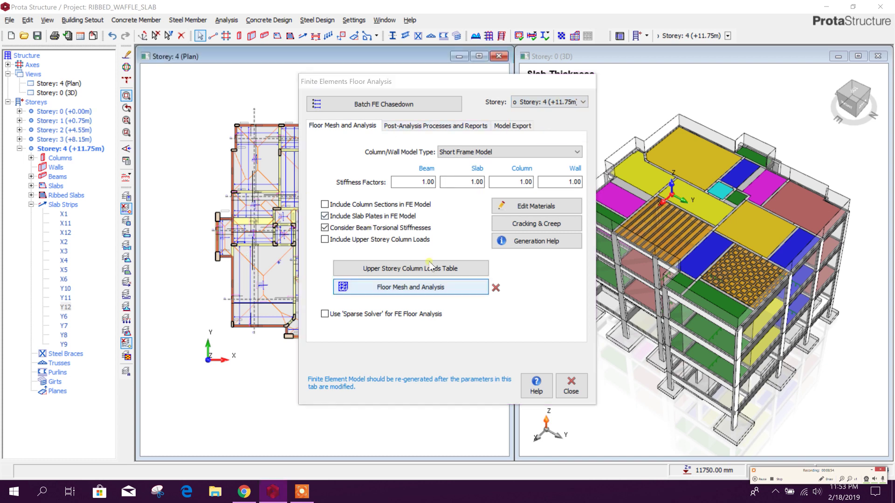
double_click(473, 183)
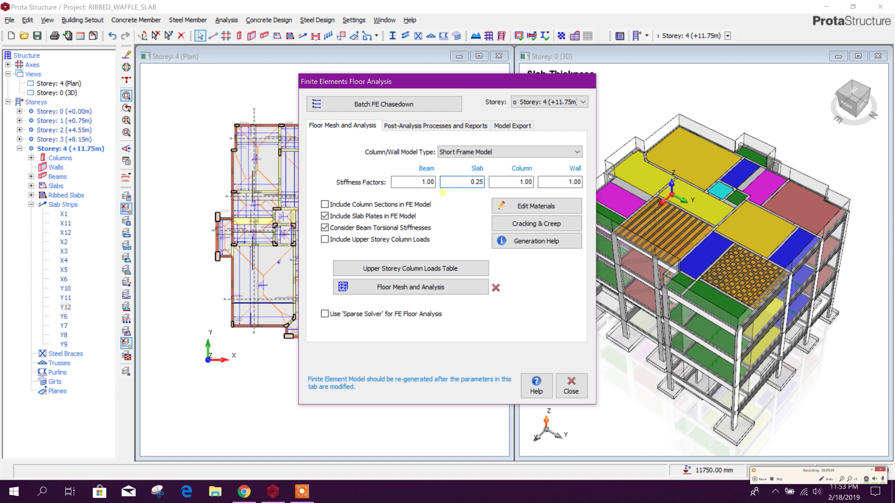
double_click(509, 183)
Run Floor Mesh and Analysis to generate the Storey 4 FE slab model, and close the FE Slab Analysis window
click(411, 296)
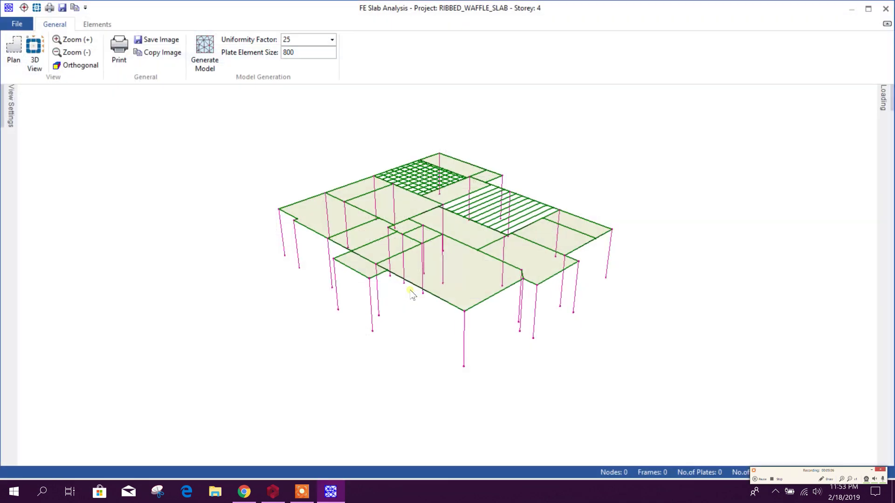
drag(542, 316, 440, 240)
click(219, 58)
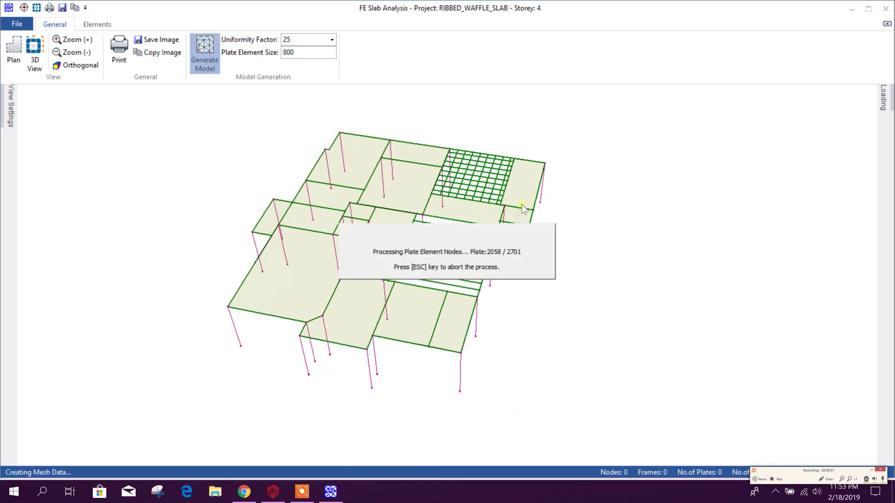
mouse_move(535, 298)
mouse_down()
mouse_move(590, 254)
mouse_move(526, 302)
mouse_up()
click(885, 8)
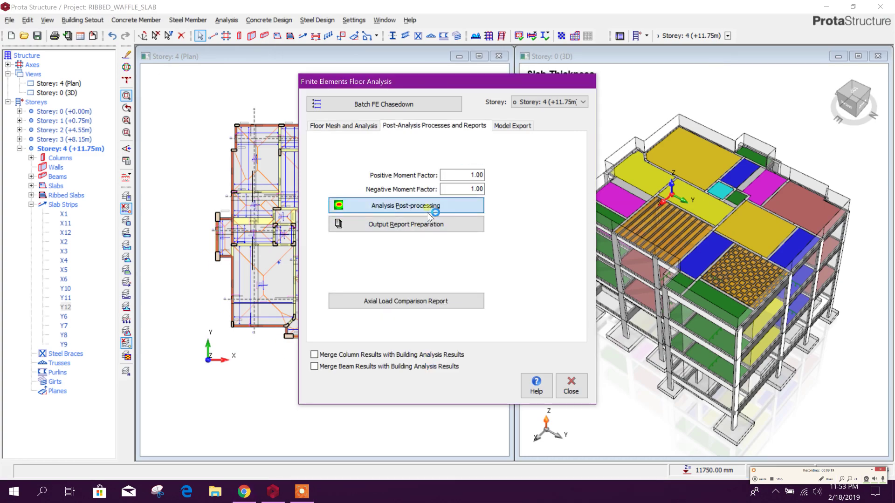
Open analysis post-processing for Storey 4 and display the standard displacement contours on the floor model
click(429, 210)
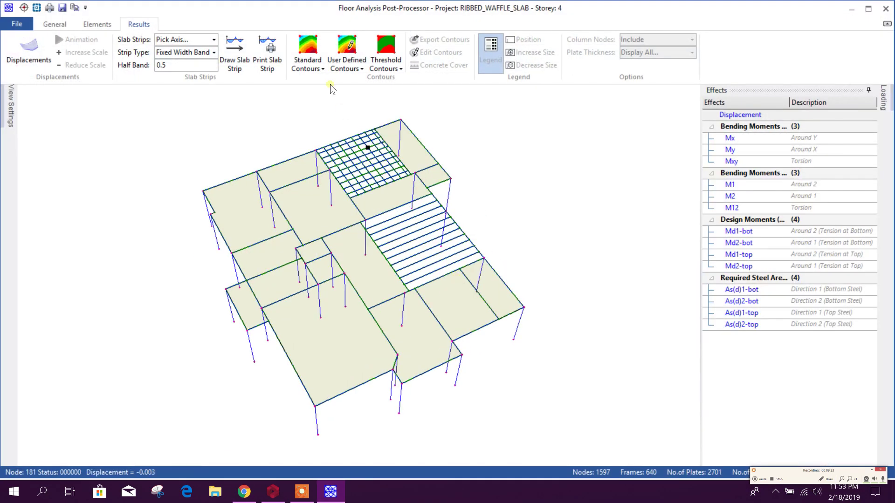
click(315, 56)
drag(478, 242, 408, 256)
middle_drag(407, 258, 652, 252)
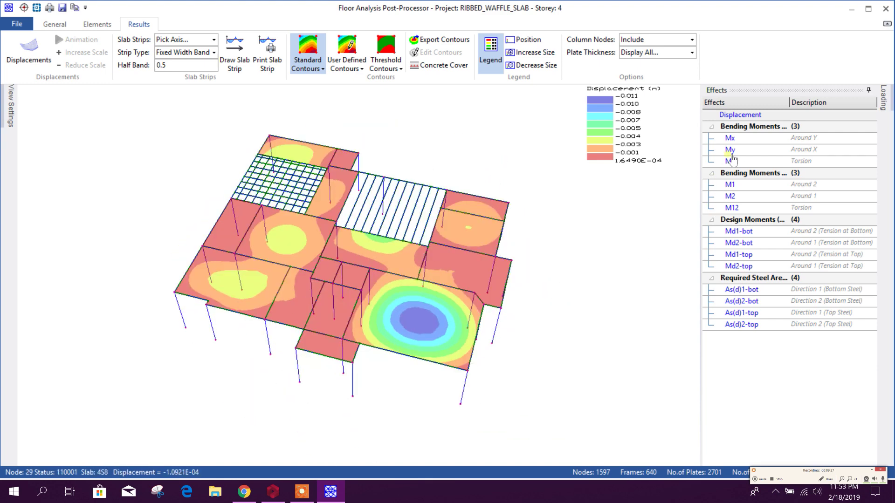
Examine the floor contours for bending moments, torsion, design moments and required top and bottom steel areas
click(734, 149)
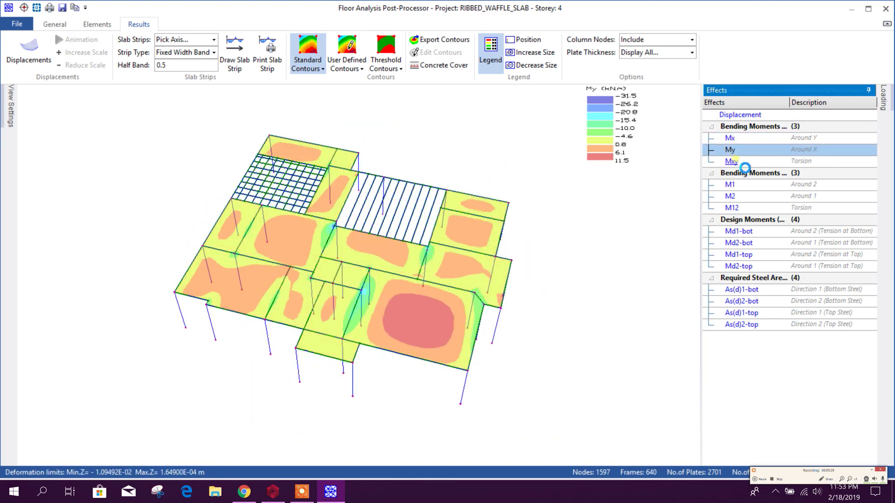
click(740, 162)
click(744, 196)
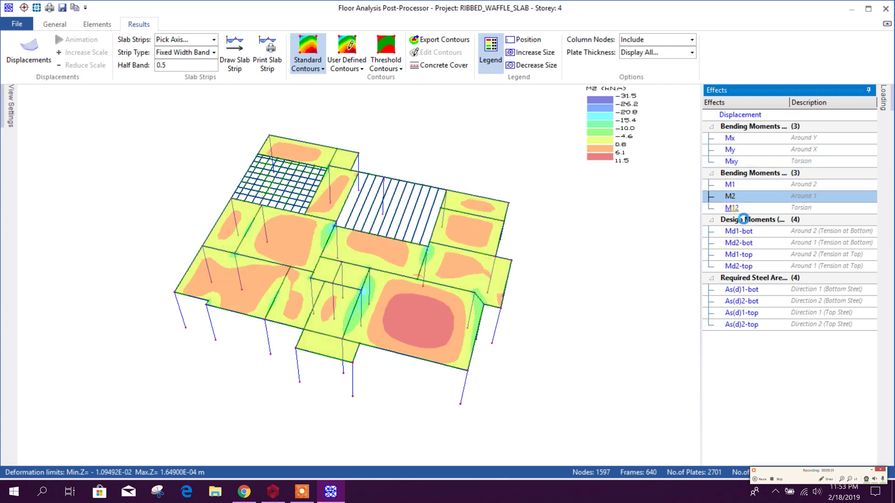
click(740, 207)
click(755, 242)
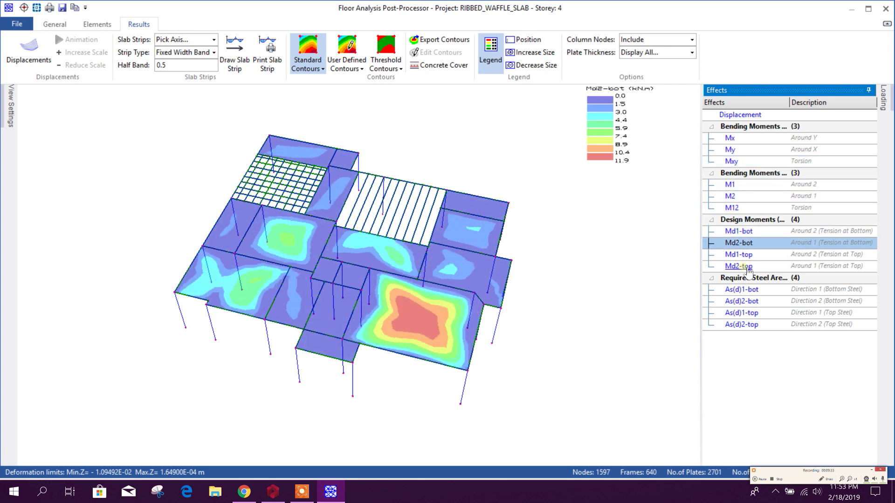
click(746, 255)
click(746, 266)
click(741, 289)
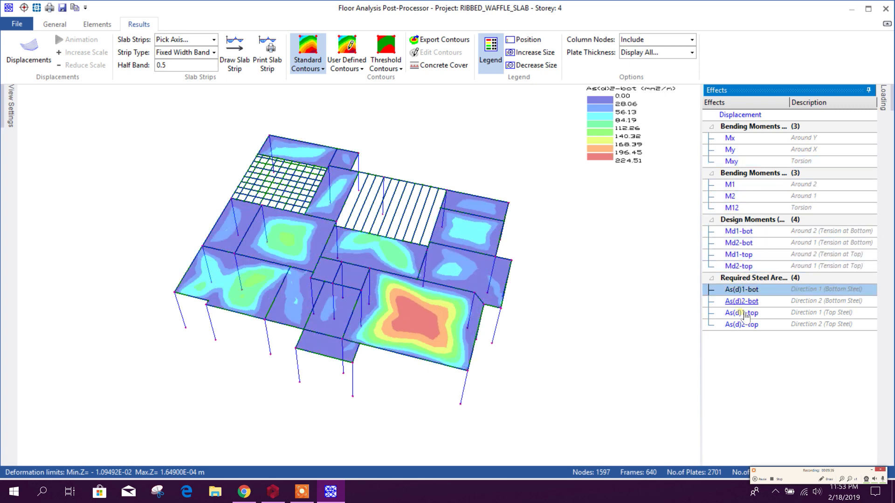
click(741, 301)
click(741, 324)
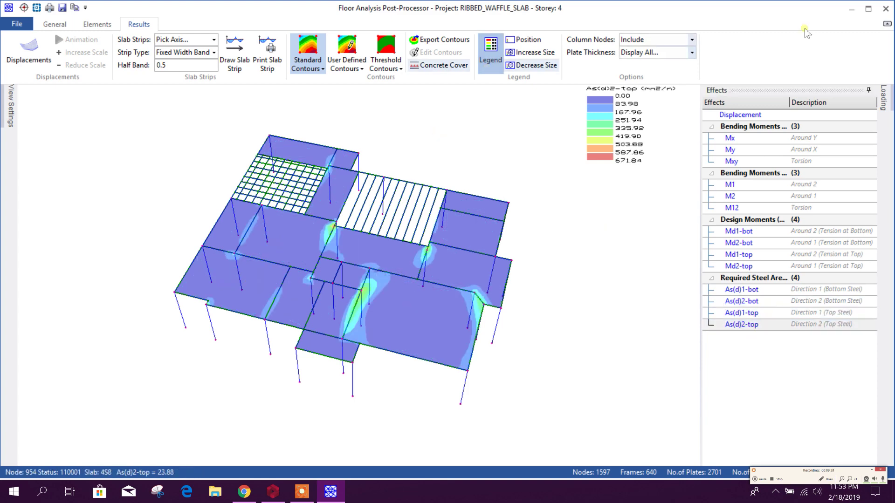
Exit the post-processor, transferring slab strip FE results with column and wall results included and plate torsion considered, and close the floor analysis dialog
click(885, 9)
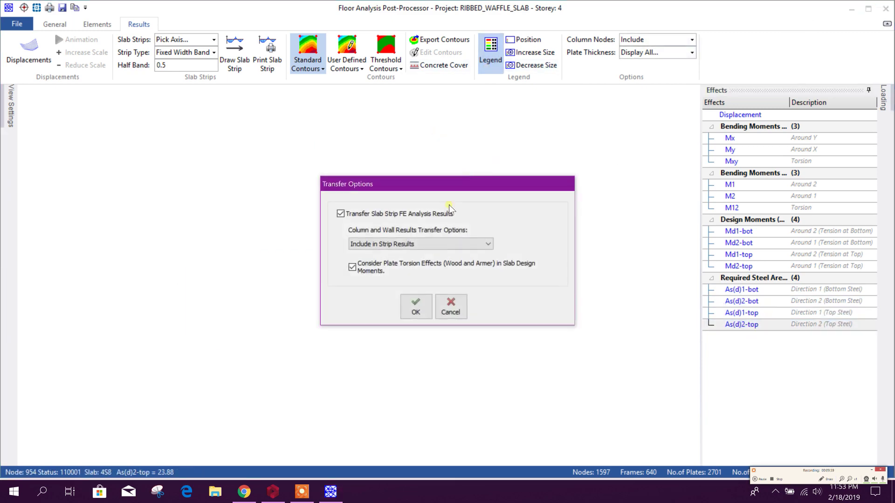
click(415, 305)
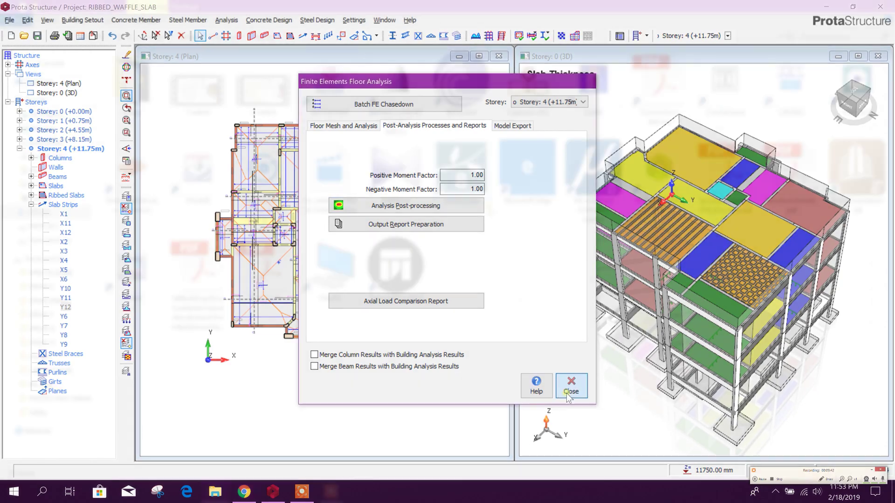
click(569, 393)
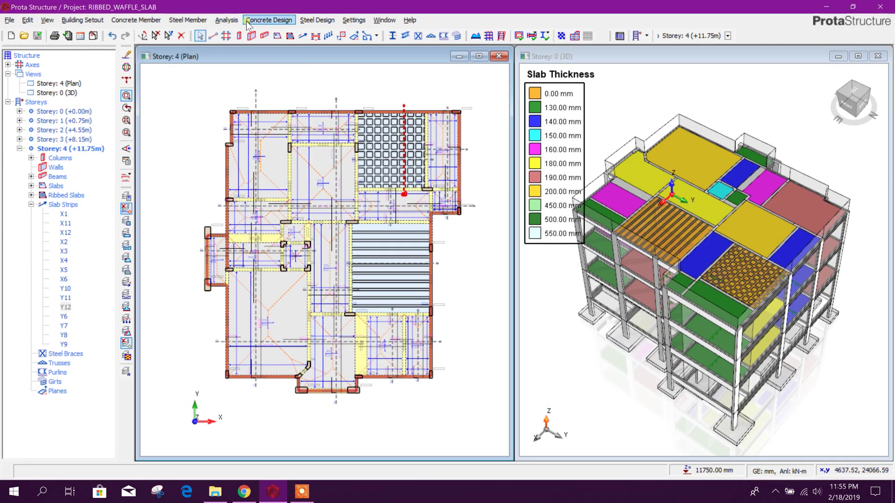
Run batch rib reinforcement design for Storey 4, checking steel without selecting new bars when the previous ones are insufficient
click(269, 20)
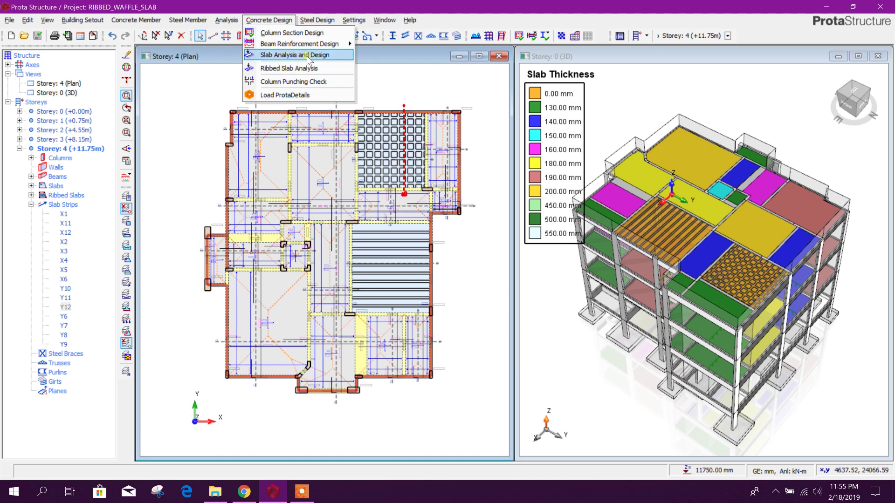
mouse_move(335, 48)
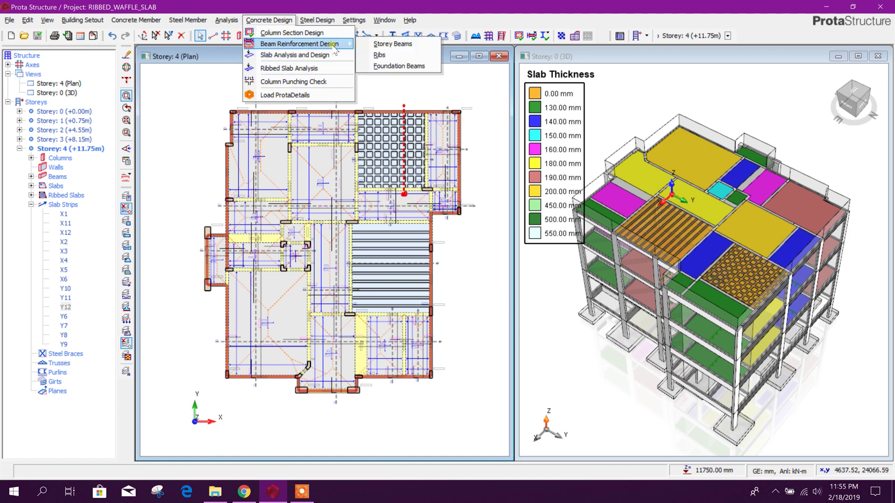
click(399, 56)
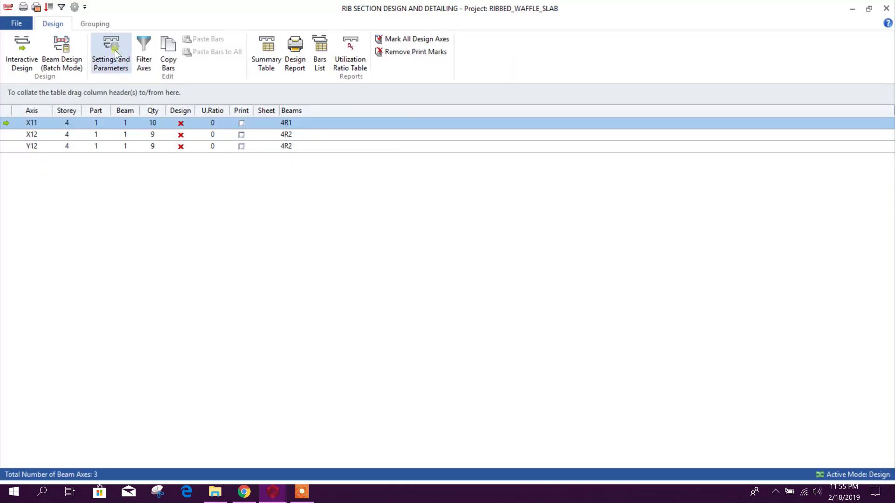
click(62, 52)
click(368, 209)
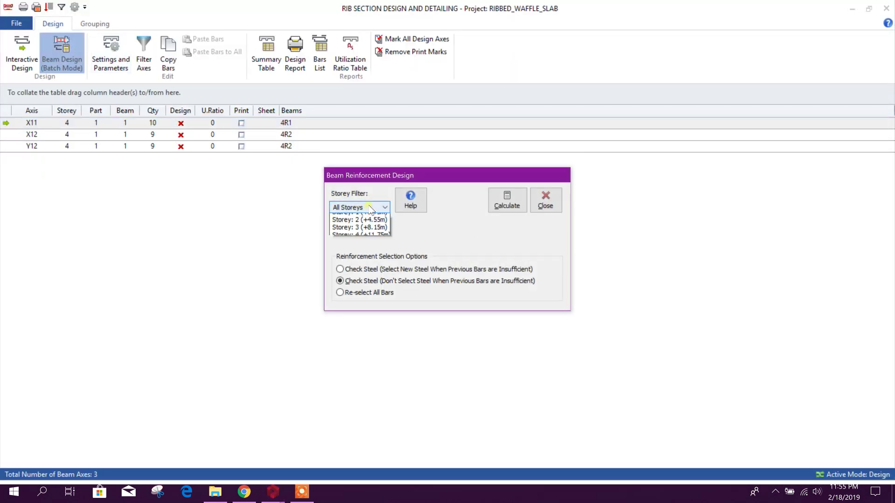
click(364, 245)
click(506, 204)
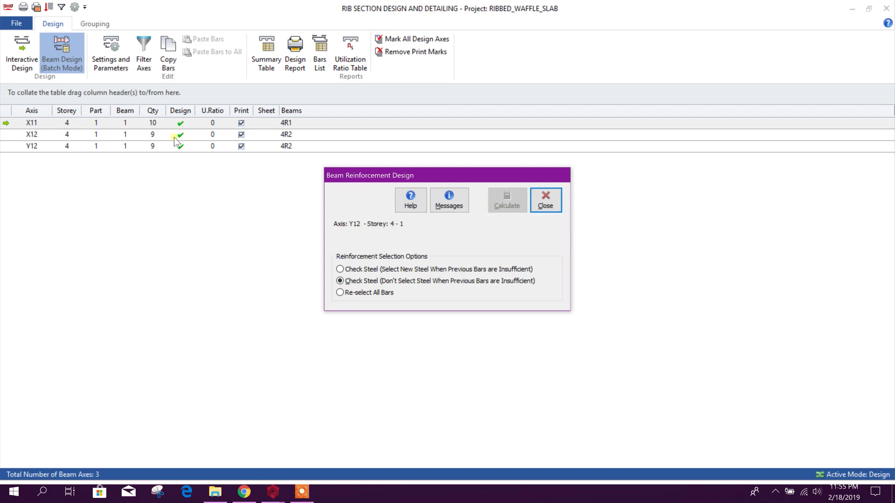
Close the Beam Reinforcement Design dialog and the rib section design window to return to the structural model
click(546, 200)
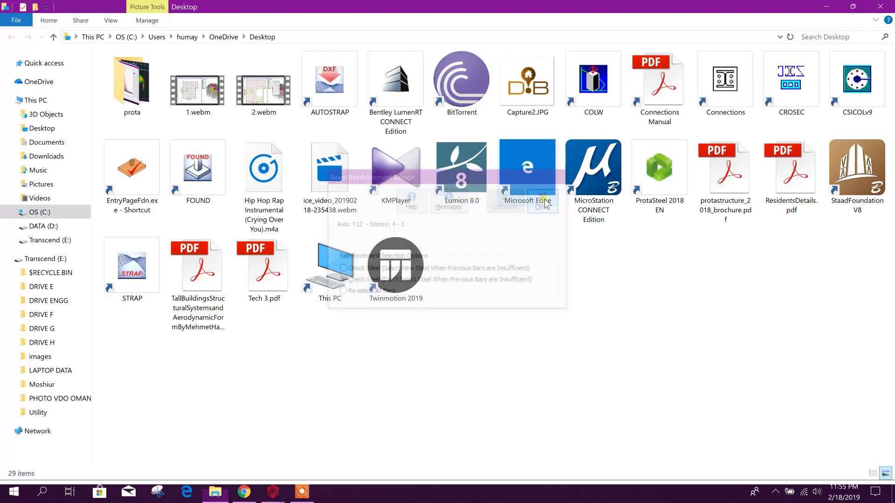
mouse_move(273, 492)
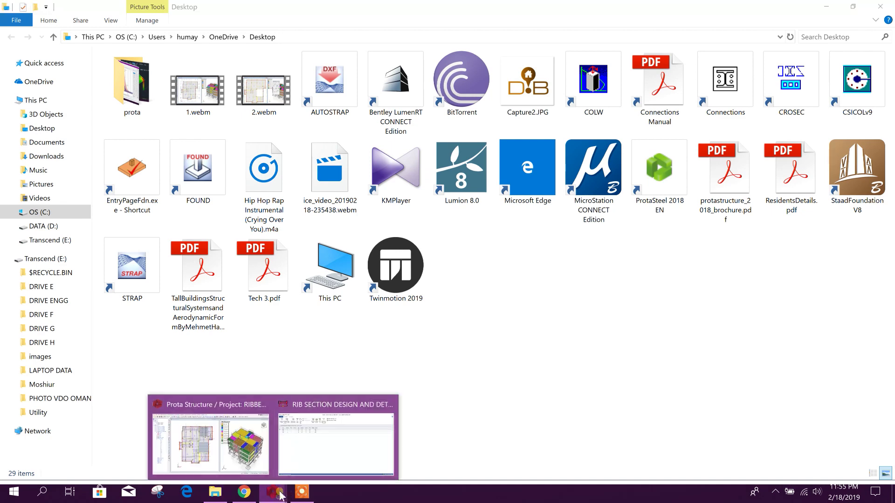
click(324, 449)
click(886, 7)
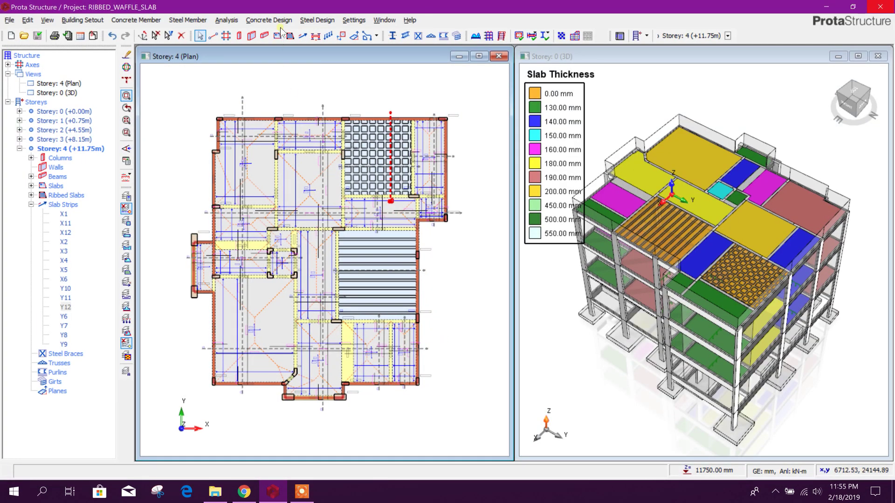
Run Slab Analysis and Design on Storey 4 as Check Design (Do Not Modify Existing Steel), review the report and close the dialog
click(269, 20)
click(294, 55)
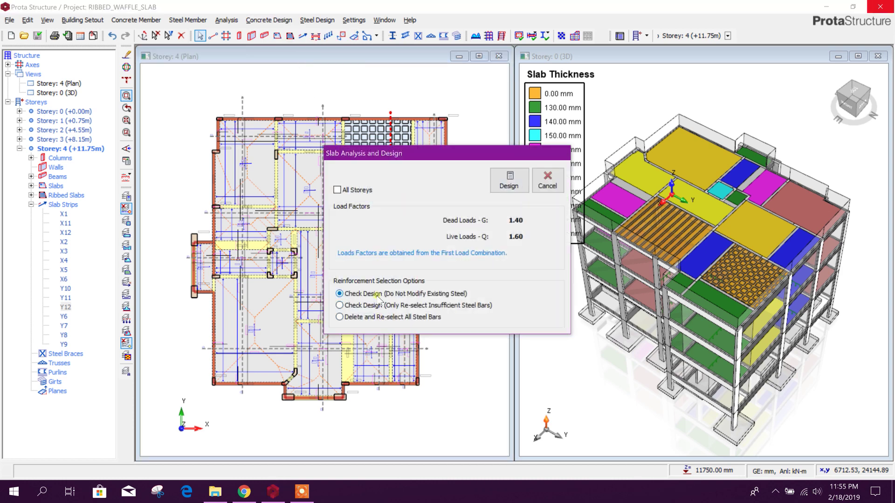
click(509, 189)
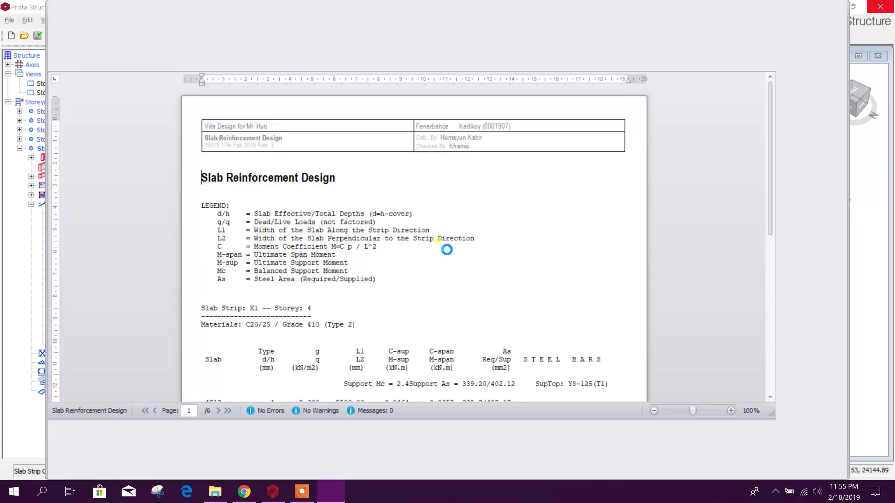
scroll(417, 189, down, 20)
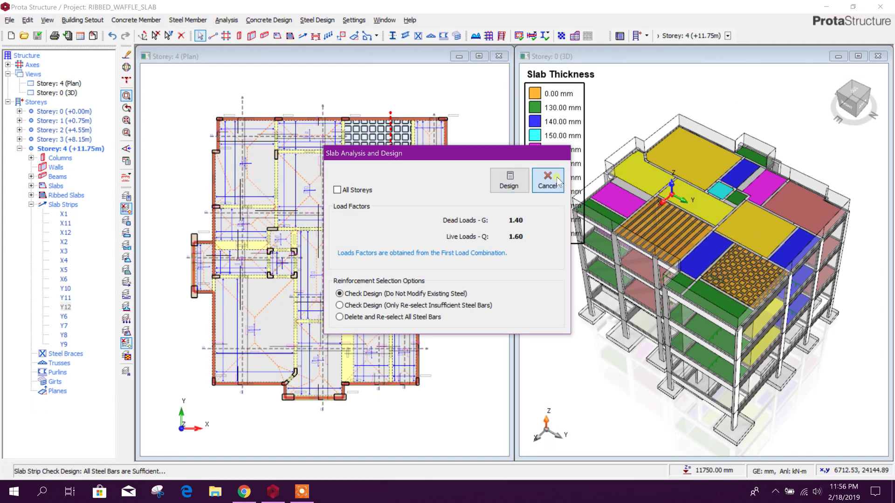
click(509, 179)
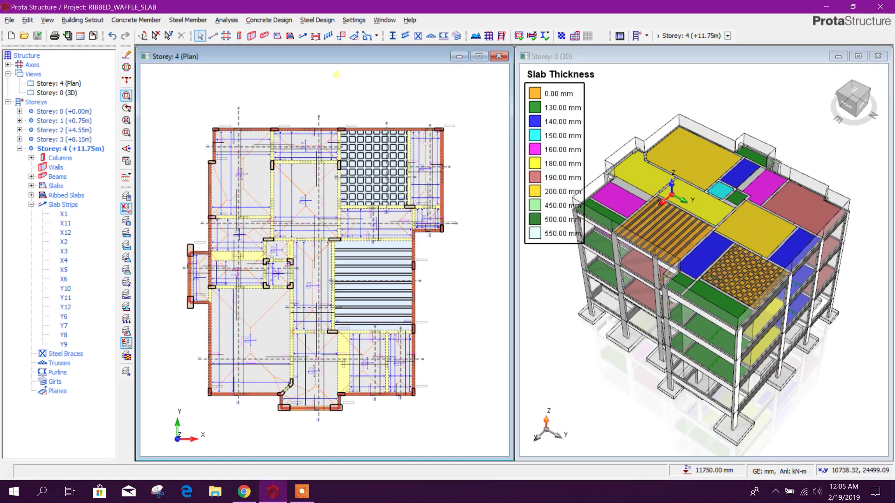
Run Ribbed Slab Analysis for Storey 4 with load factors of 1.40 dead and 1.60 live
click(269, 20)
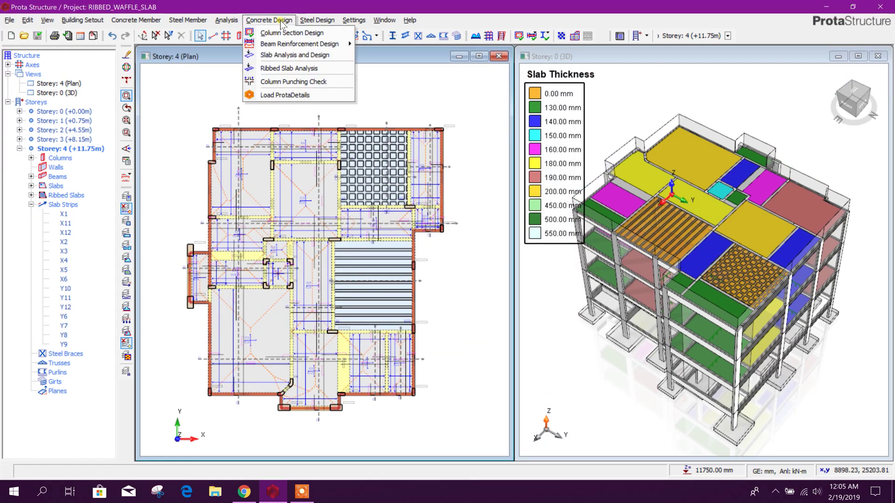
click(304, 71)
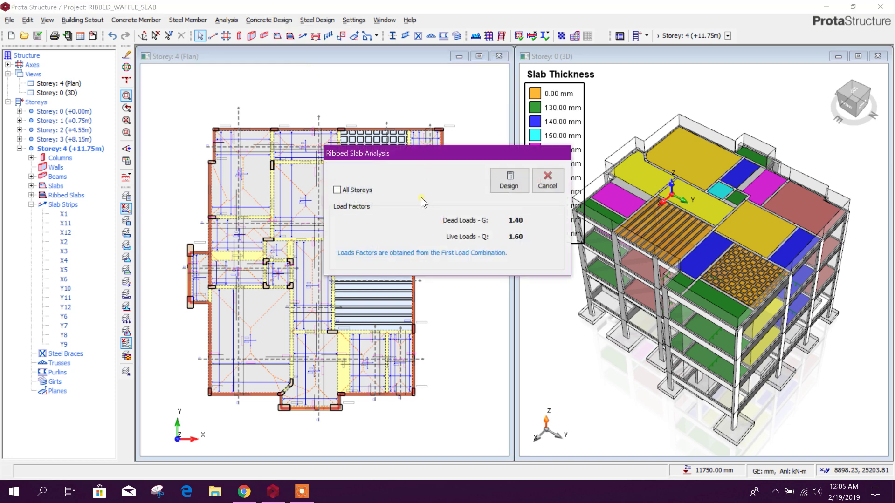
click(513, 186)
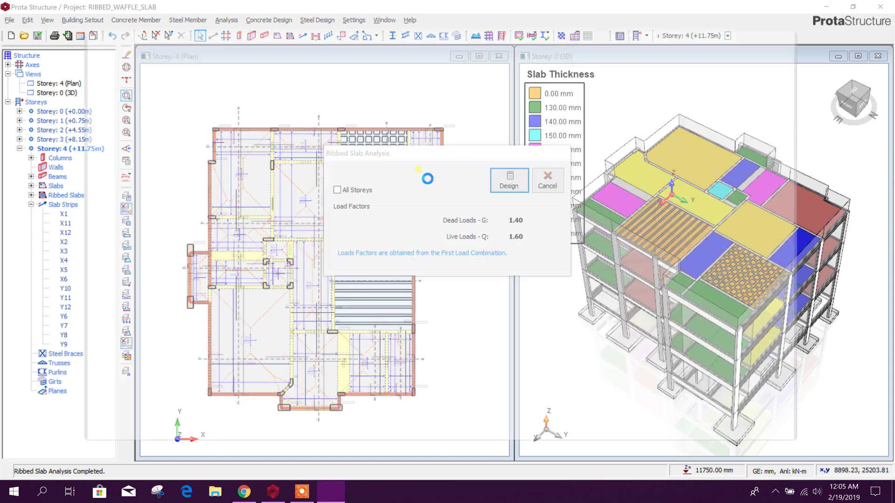
Read the ribbed slab results for axes X11, X12 and Y12, and close the report and the analysis dialog
scroll(413, 214, down, 15)
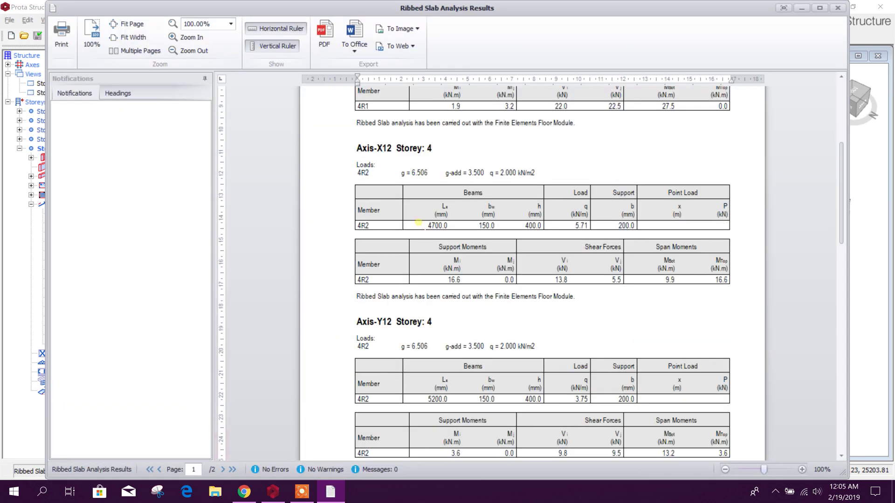
scroll(425, 205, down, 3)
scroll(305, 124, up, 8)
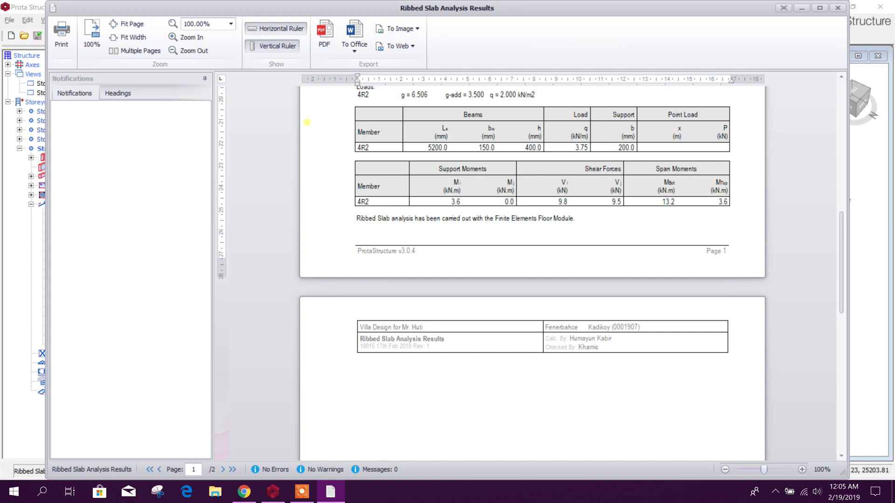
scroll(307, 122, up, 15)
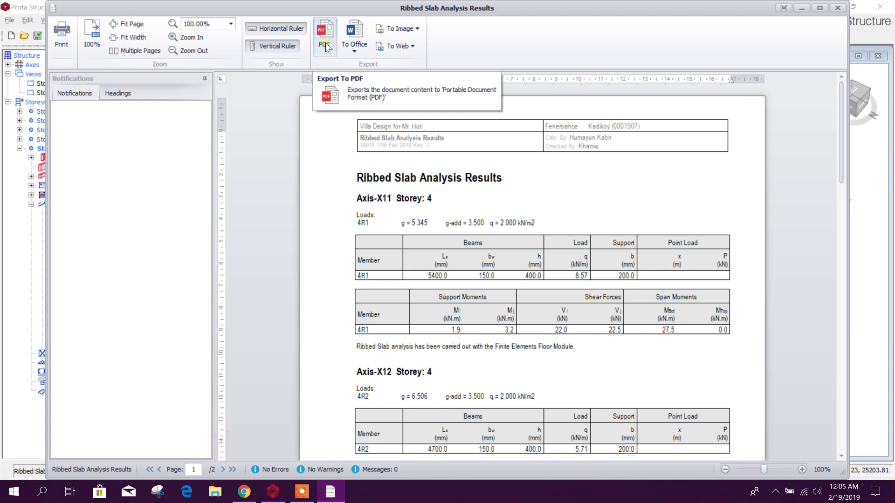
click(838, 8)
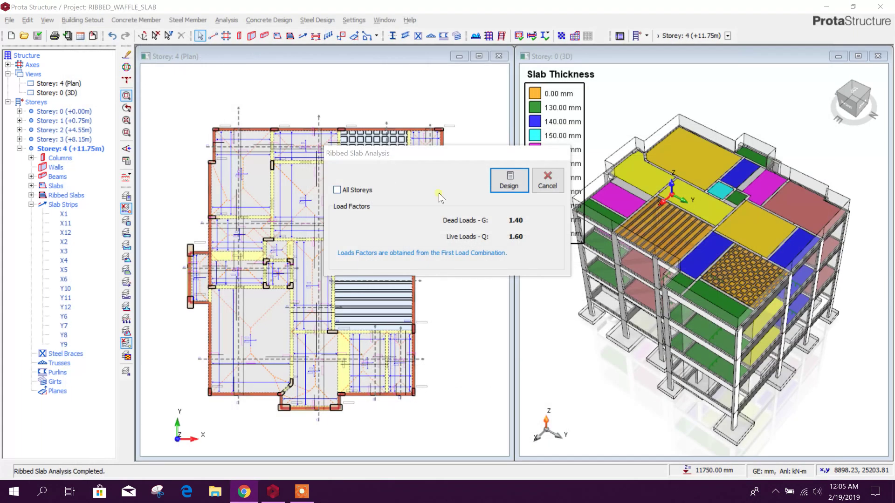
click(547, 181)
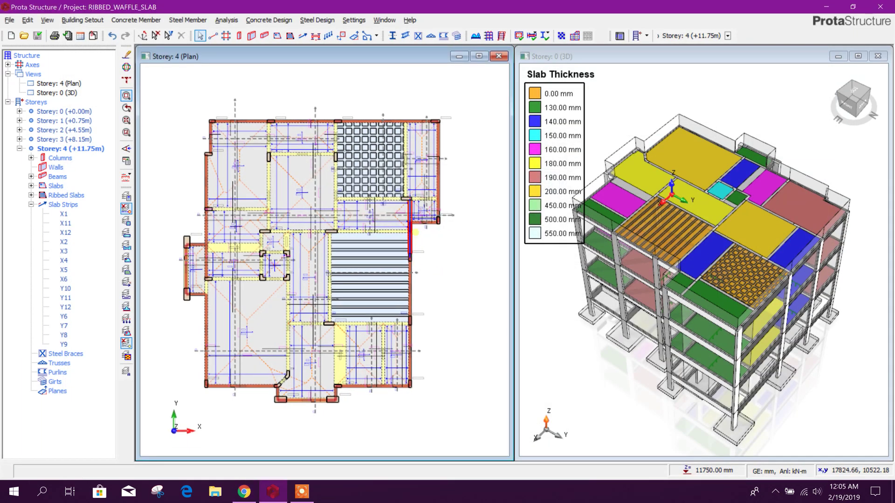
Load ProtaDetails for the project and open automatic detail generation with the Detail Drawings Manager
click(269, 20)
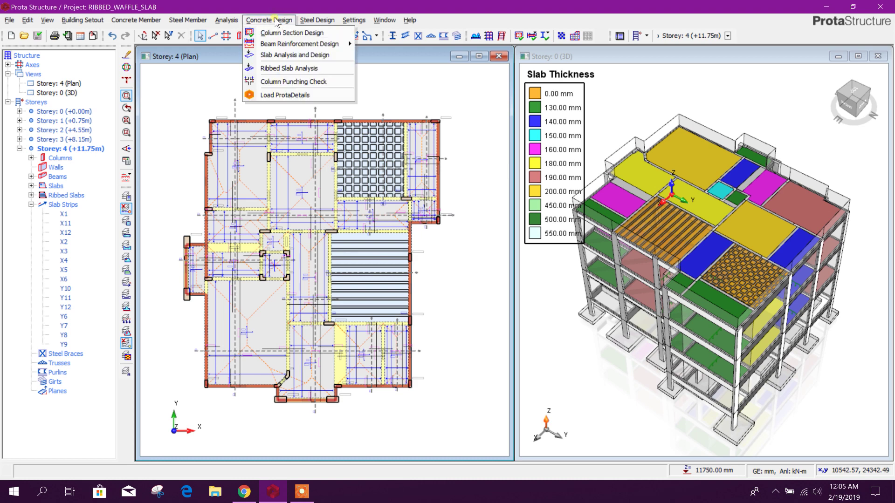
click(303, 95)
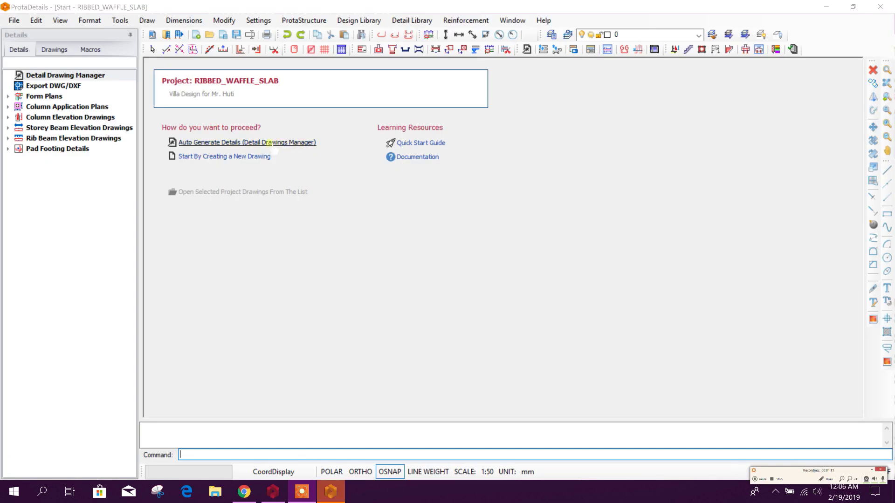
click(227, 143)
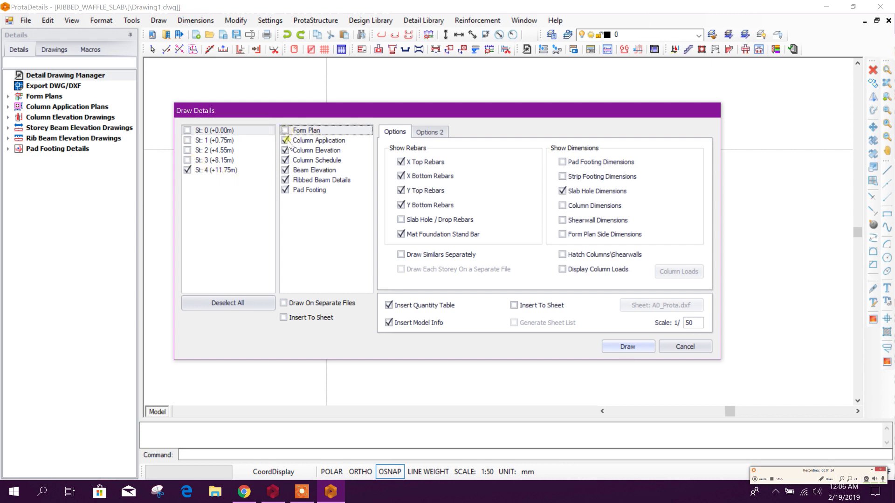
Exclude Column Elevation, Column Schedule and Pad Footing from the Storey 4 details to draw
click(322, 150)
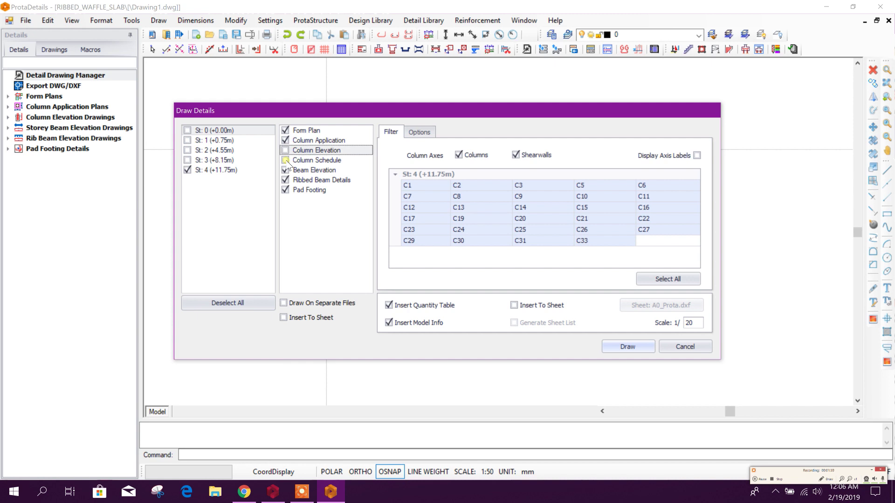
click(301, 171)
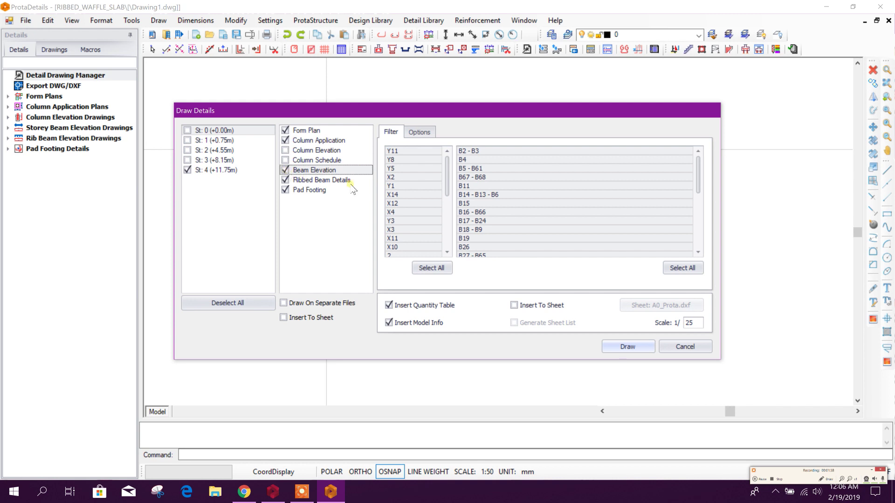
click(305, 191)
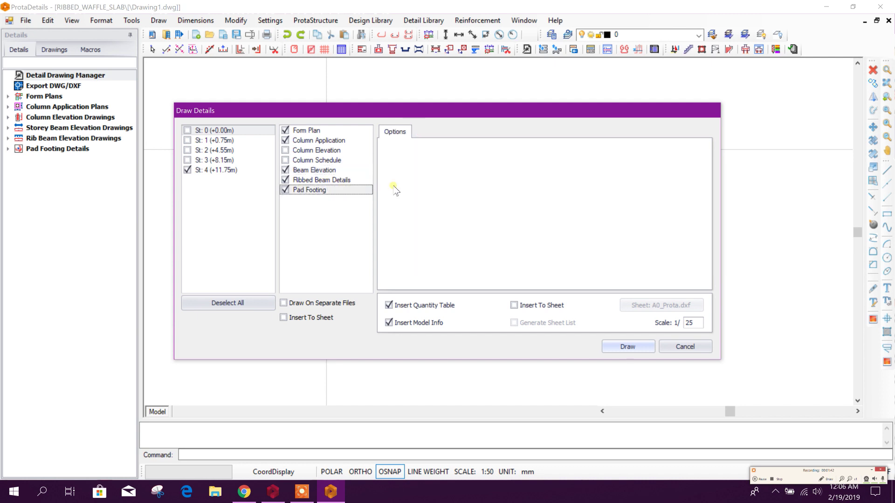
Review the form plan's rebar and dimension options, then draw the selected Storey 4 details and place them in the drawing
click(319, 132)
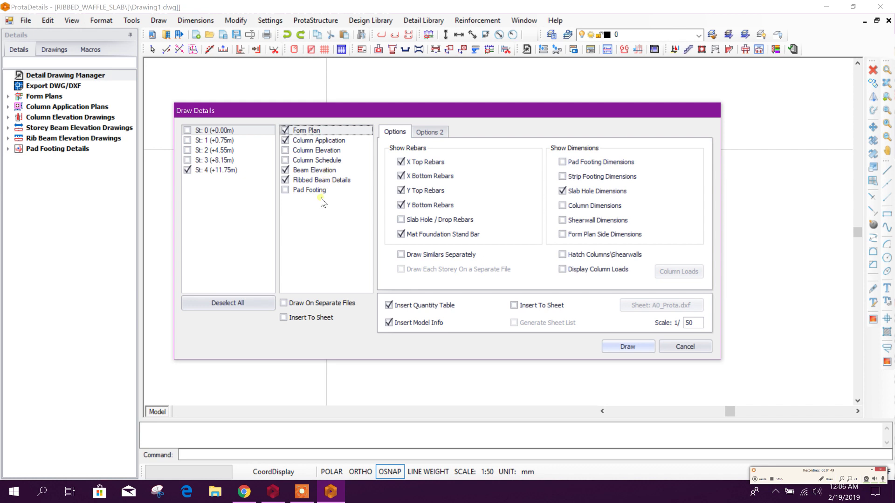
click(443, 134)
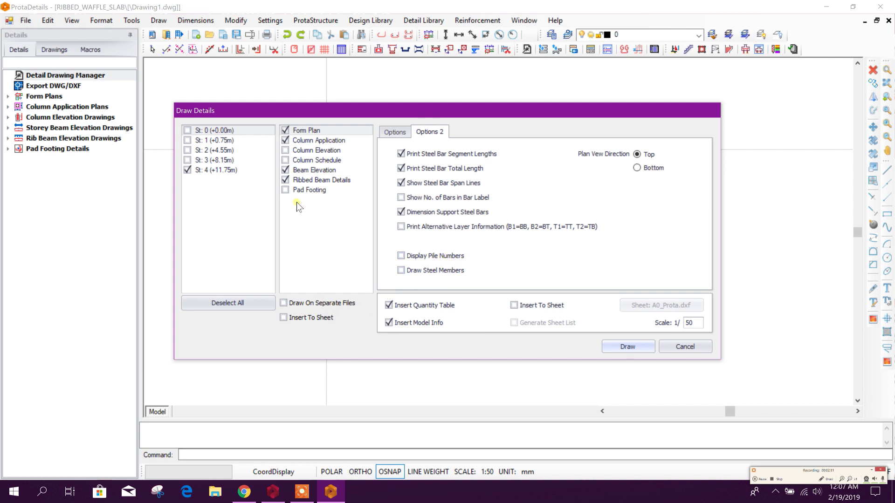
click(403, 132)
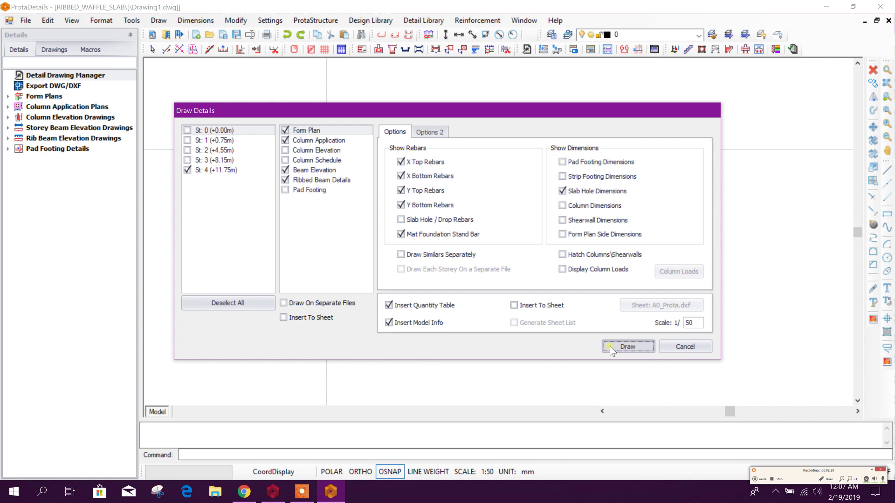
key(Return)
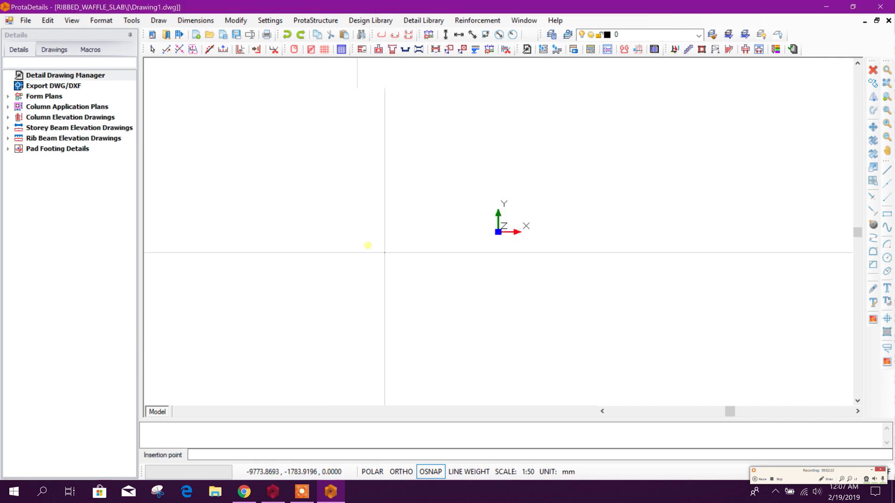
scroll(480, 187, up, 5)
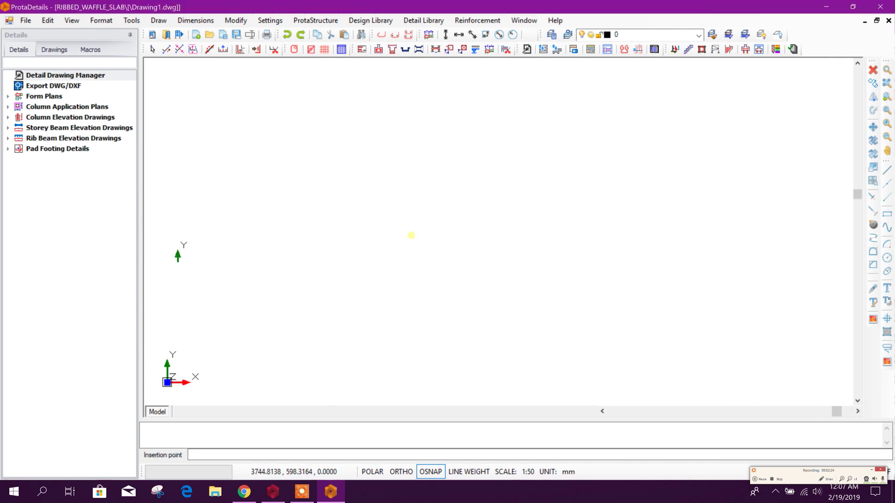
click(309, 226)
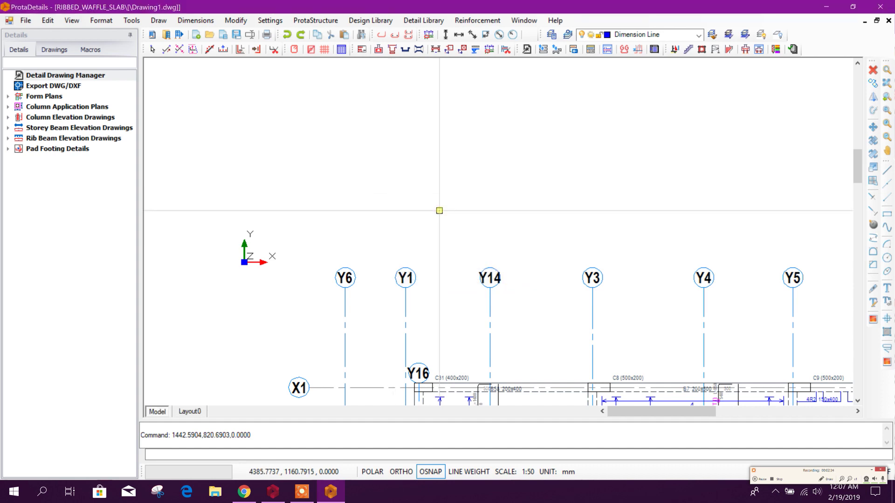
Examine the Storey 4 form plan's waffle and ribbed slab areas, slab reinforcement and bar quantity table
scroll(372, 180, down, 3)
middle_drag(514, 318, 480, 296)
scroll(512, 291, up, 2)
middle_drag(540, 341, 497, 254)
scroll(483, 244, down, 1)
middle_drag(516, 362, 509, 256)
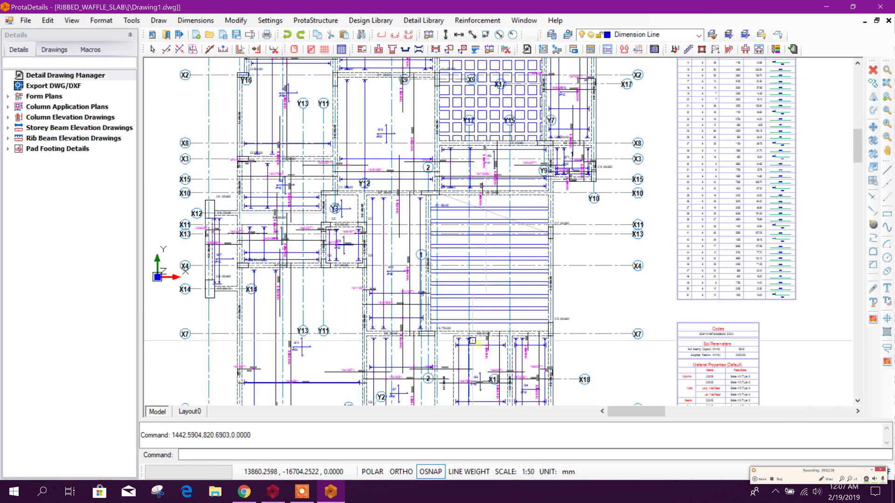
scroll(407, 244, down, 2)
scroll(399, 280, down, 1)
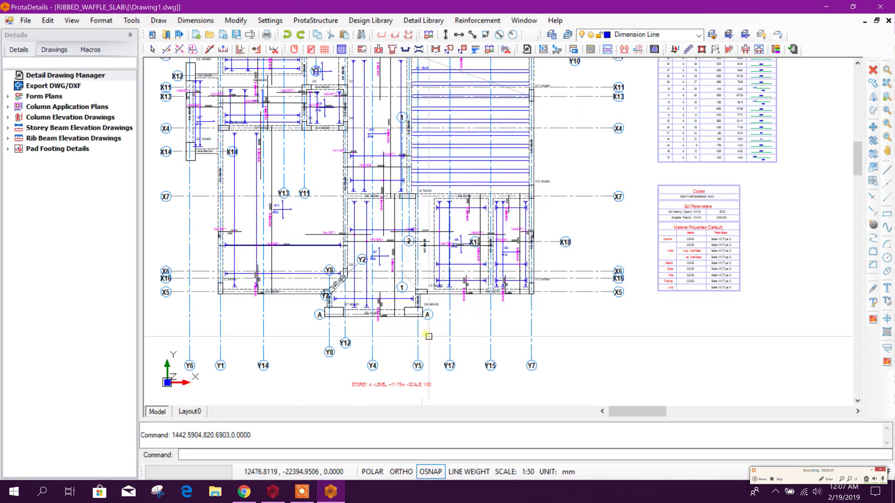
scroll(514, 352, down, 2)
scroll(578, 136, up, 6)
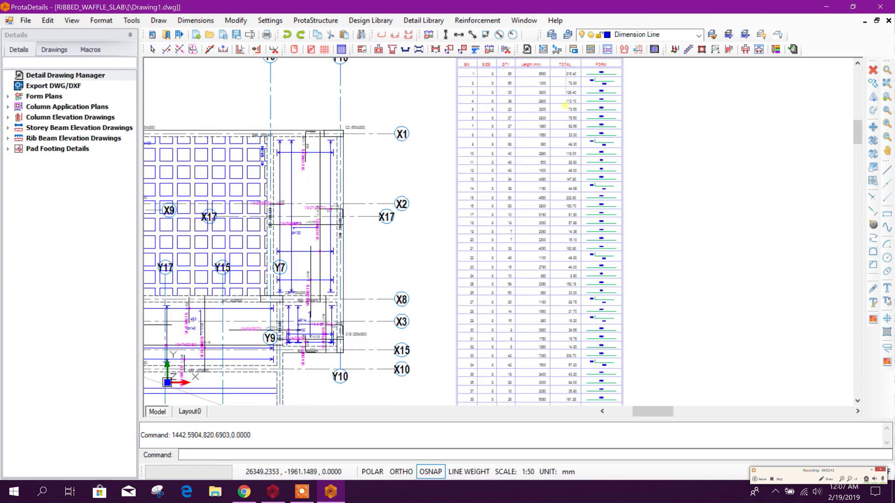
Examine the form plan's bar quantity table, the Storey 4 column application plan and the column quantity take-off table
scroll(499, 125, up, 3)
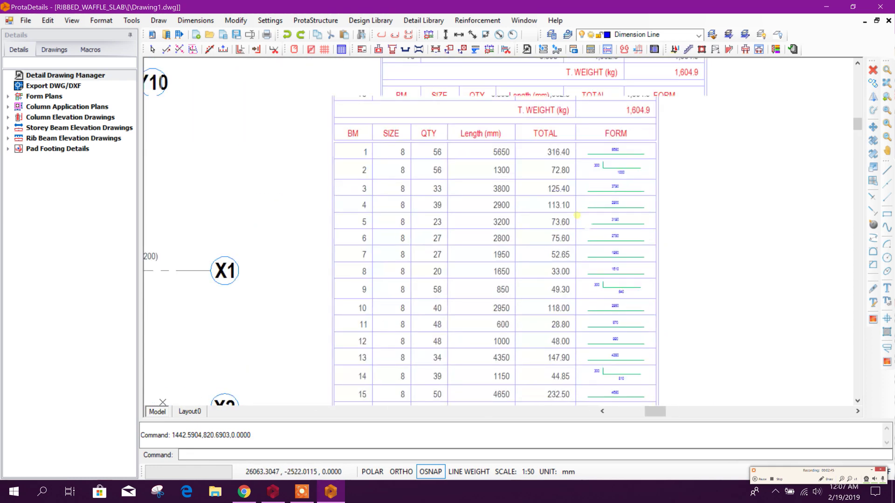
scroll(535, 200, down, 8)
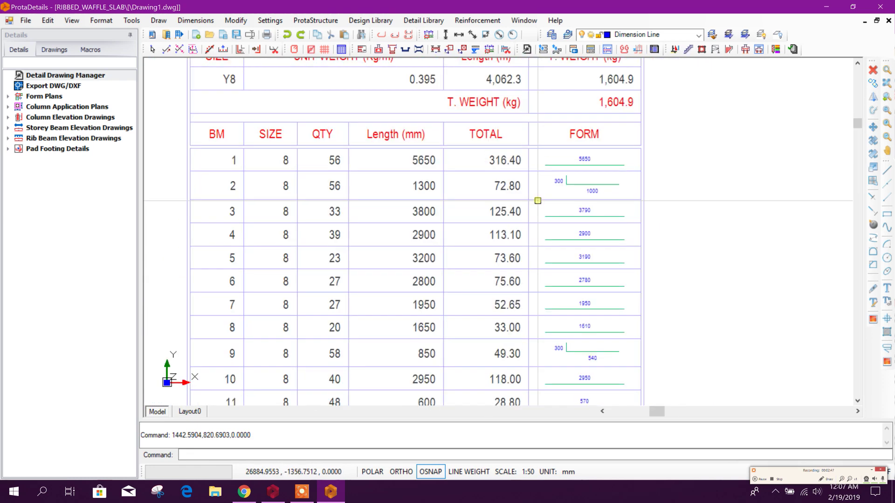
scroll(487, 278, down, 3)
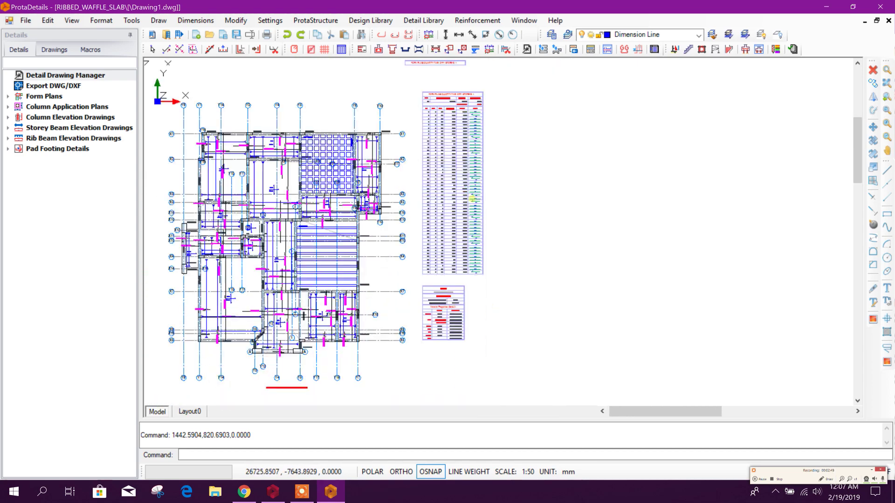
scroll(307, 263, up, 5)
scroll(307, 263, up, 3)
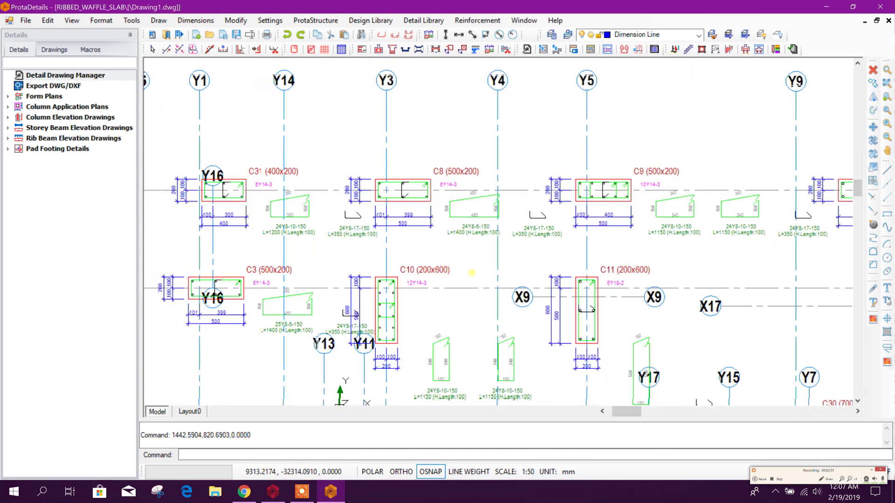
scroll(391, 215, down, 1)
middle_drag(622, 259, 511, 257)
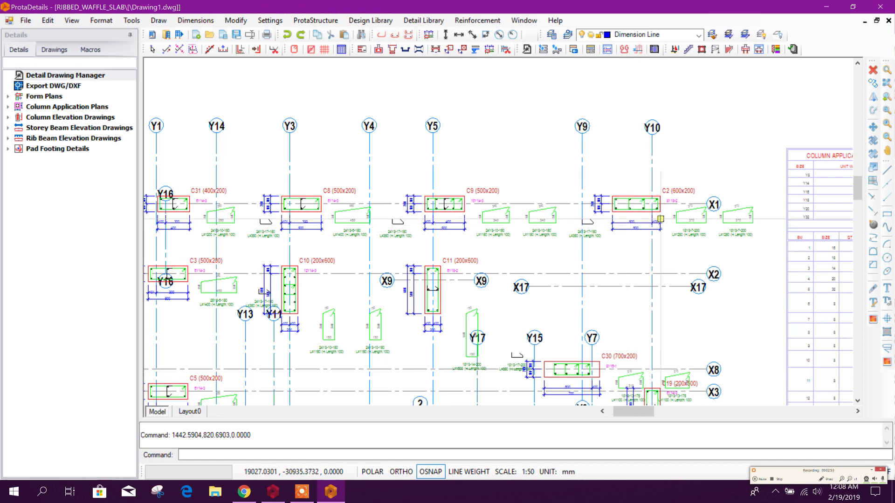
scroll(705, 230, down, 3)
scroll(484, 212, up, 5)
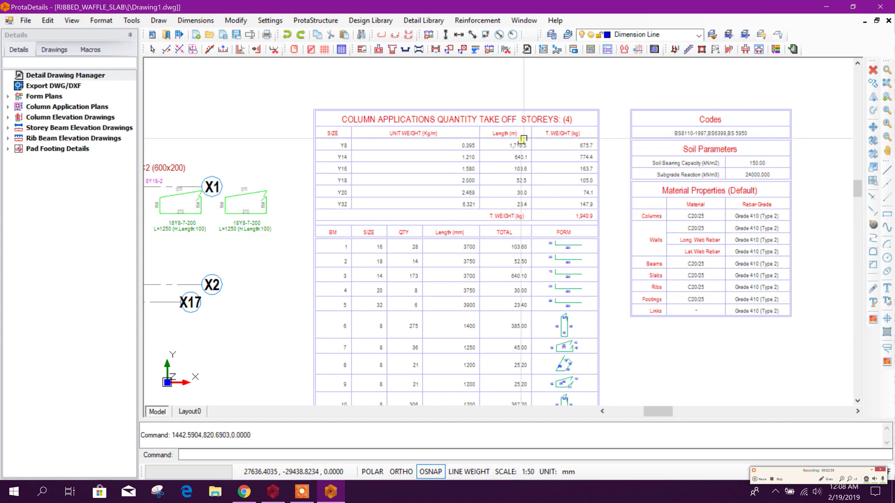
scroll(578, 289, up, 3)
scroll(401, 137, down, 10)
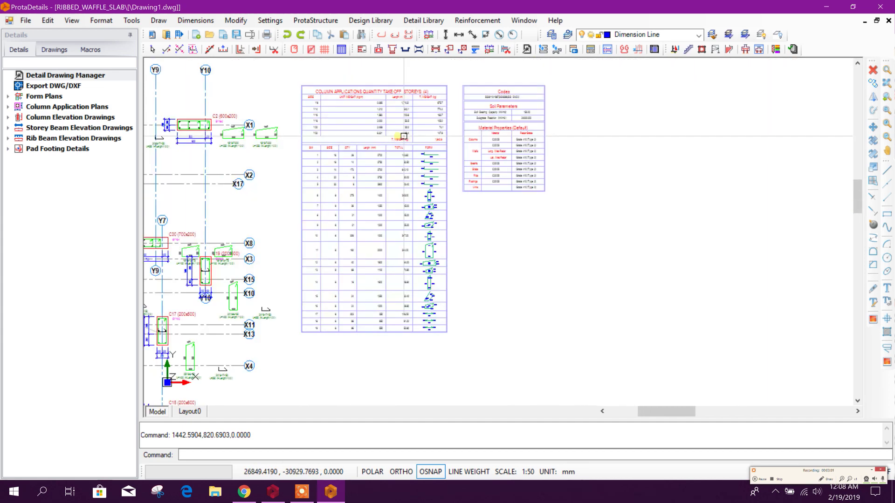
Examine the Storey 4 beam elevation drawings and the rib beam elevations with their cross-sections
middle_drag(479, 262, 472, 101)
scroll(468, 218, up, 2)
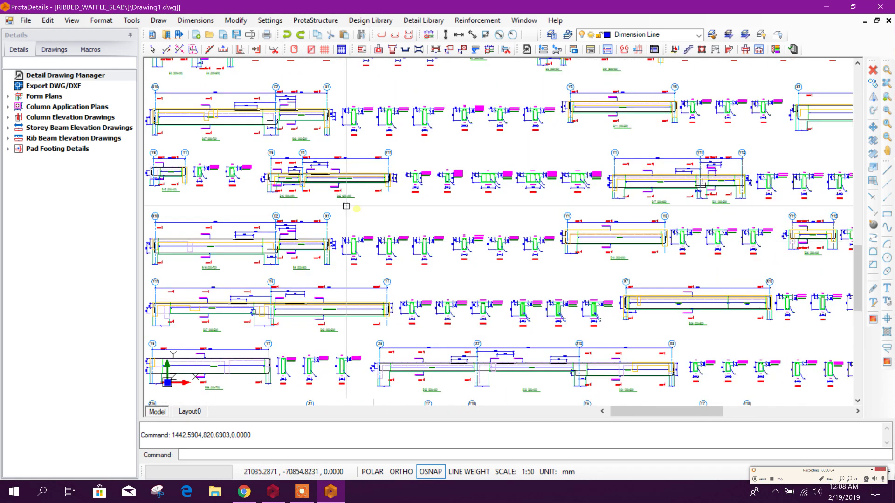
scroll(387, 152, down, 3)
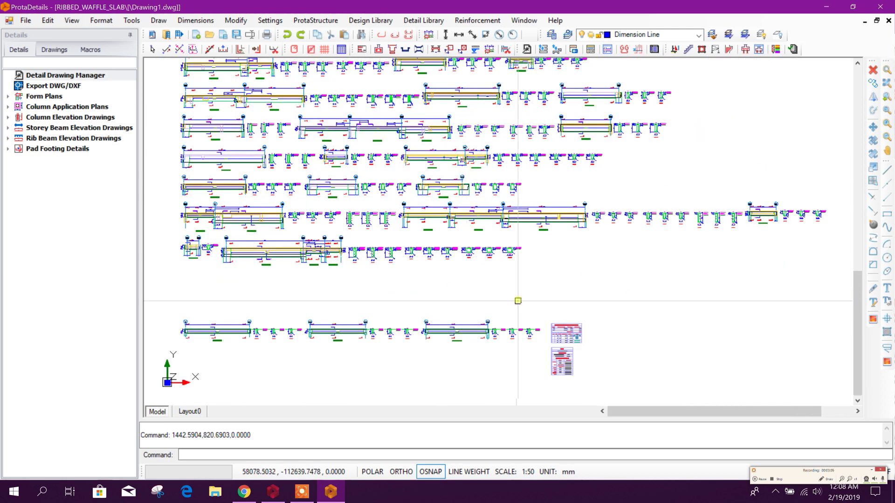
scroll(518, 300, up, 2)
scroll(245, 230, up, 3)
scroll(342, 208, up, 3)
scroll(305, 154, up, 1)
scroll(395, 266, down, 1)
scroll(437, 269, up, 1)
scroll(345, 259, down, 2)
scroll(346, 275, up, 1)
scroll(347, 276, up, 1)
scroll(550, 280, down, 2)
middle_drag(805, 283, 653, 297)
middle_drag(719, 298, 541, 300)
scroll(542, 299, up, 3)
scroll(464, 254, down, 3)
scroll(649, 279, up, 2)
scroll(463, 286, down, 2)
scroll(411, 294, up, 1)
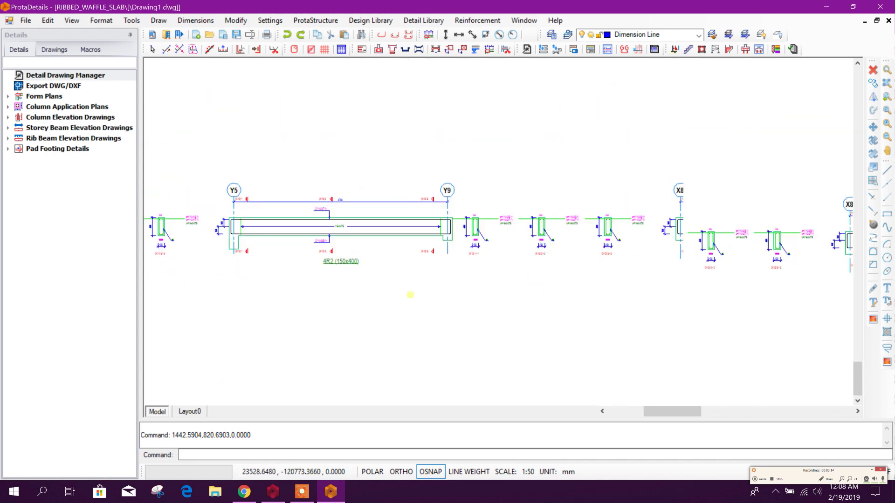
scroll(545, 302, down, 3)
scroll(679, 286, up, 3)
scroll(602, 283, down, 3)
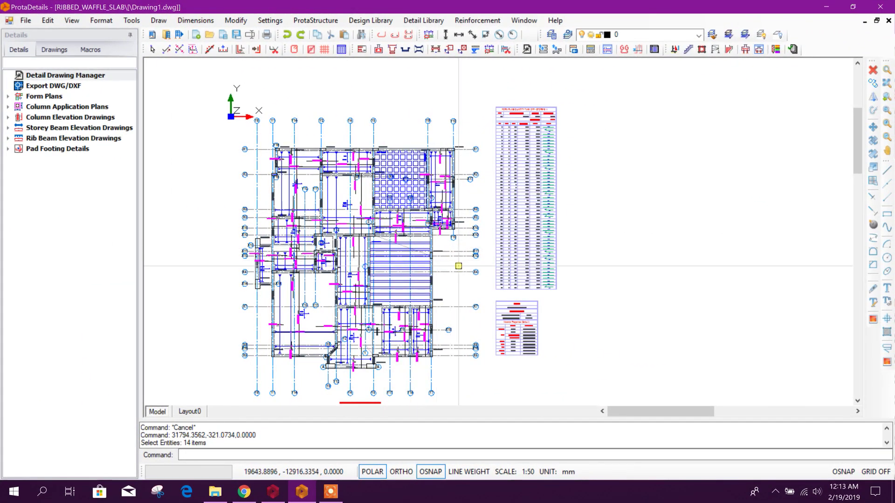
Cut a horizontal Plan Section about 16,980 mm long through the waffle slab between grids X17 and X8, placing it beyond the quantity table
scroll(459, 266, up, 2)
scroll(394, 221, up, 1)
scroll(388, 198, down, 1)
scroll(400, 208, up, 1)
middle_drag(423, 208, 427, 220)
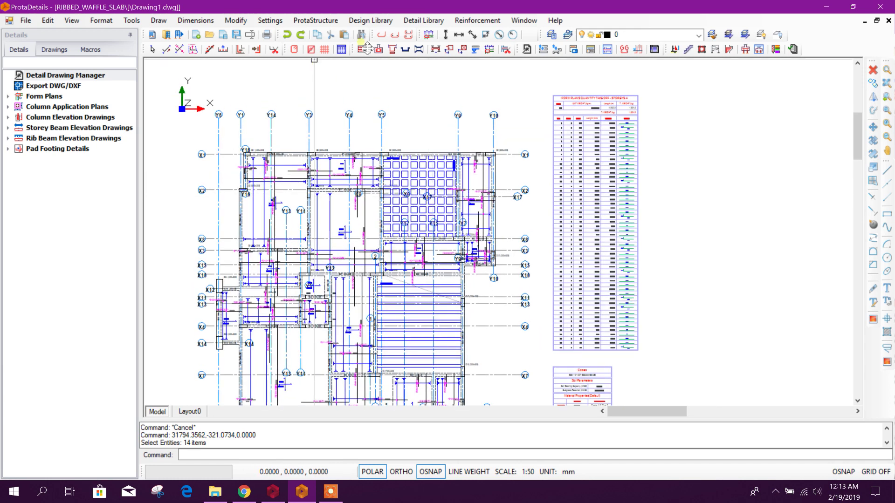
click(423, 20)
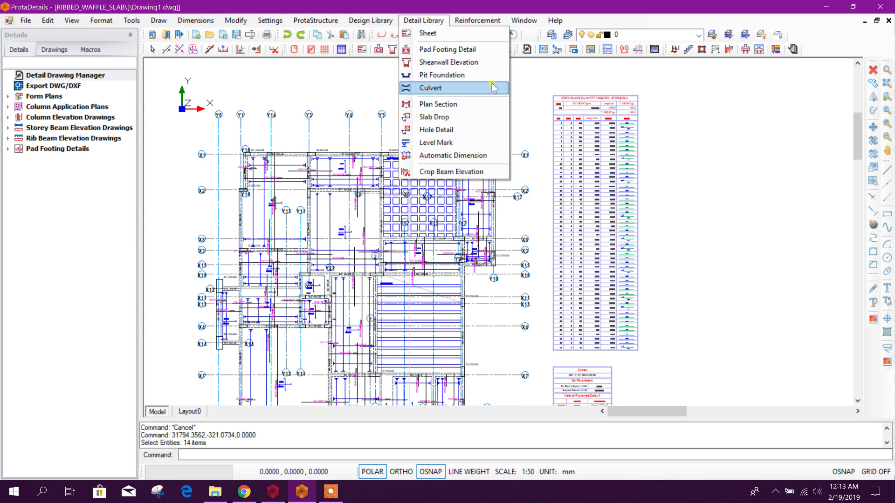
click(445, 105)
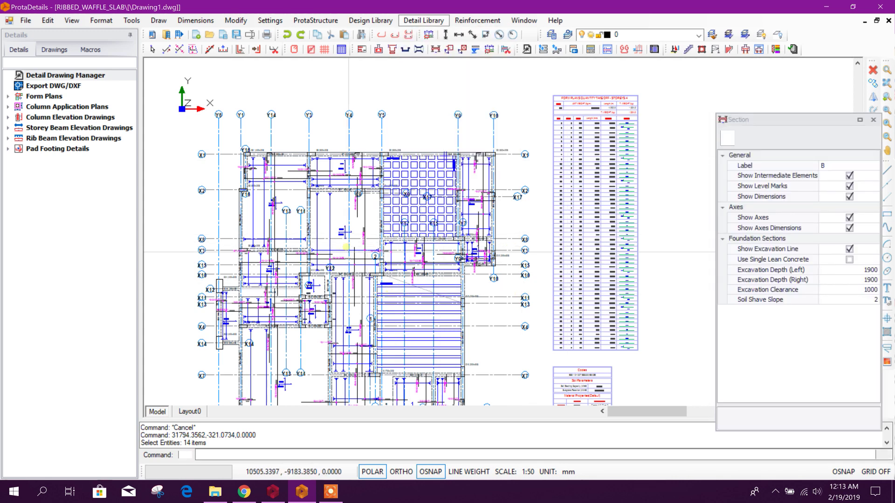
scroll(343, 240, down, 1)
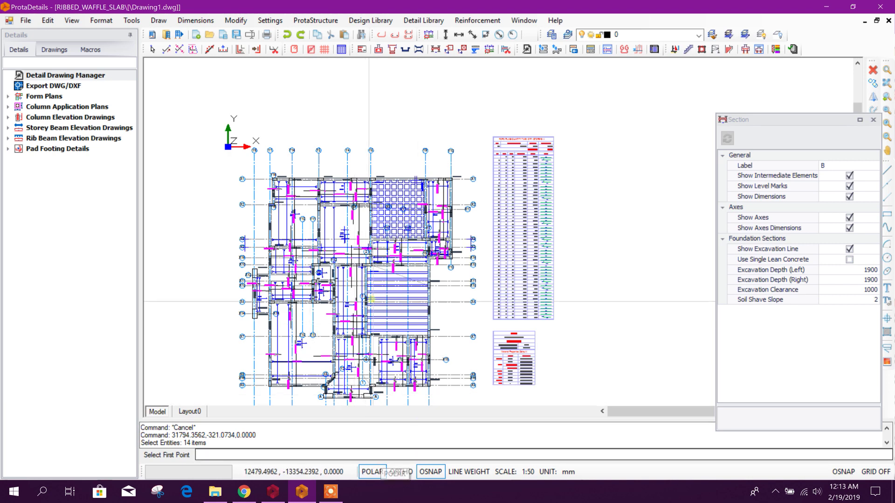
scroll(353, 244, up, 3)
click(180, 174)
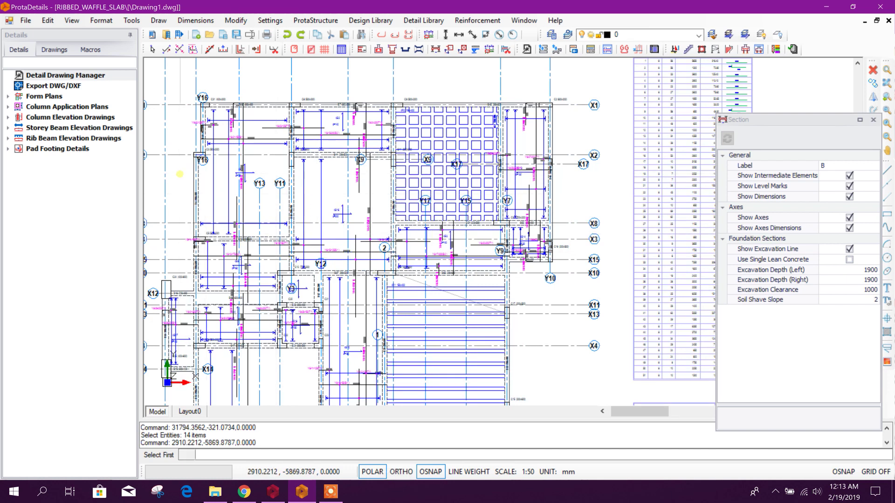
scroll(569, 177, up, 3)
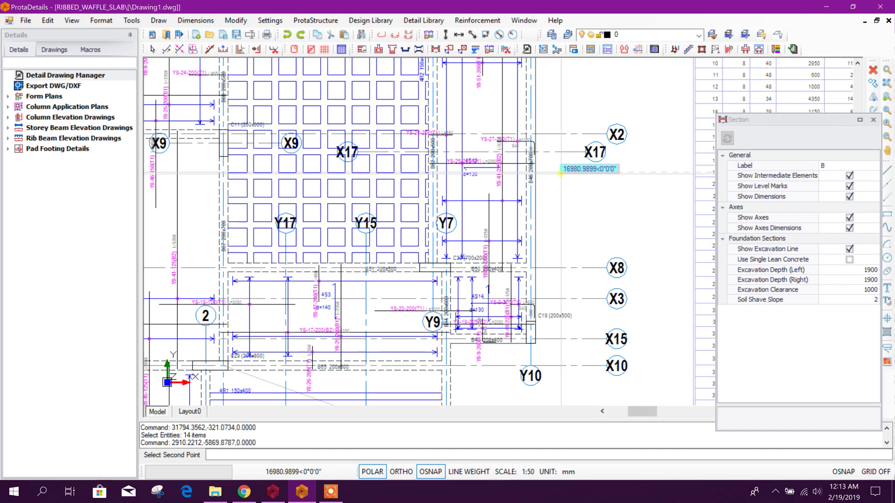
click(561, 174)
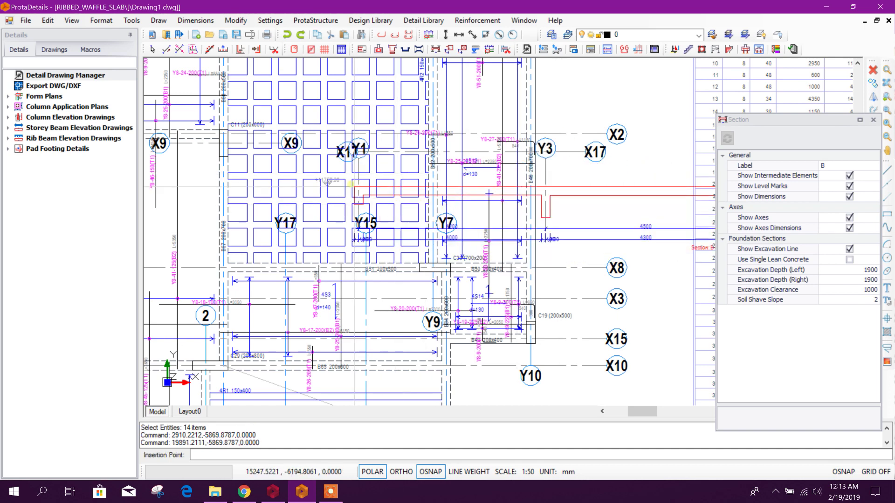
scroll(309, 184, down, 3)
scroll(308, 185, down, 3)
click(511, 206)
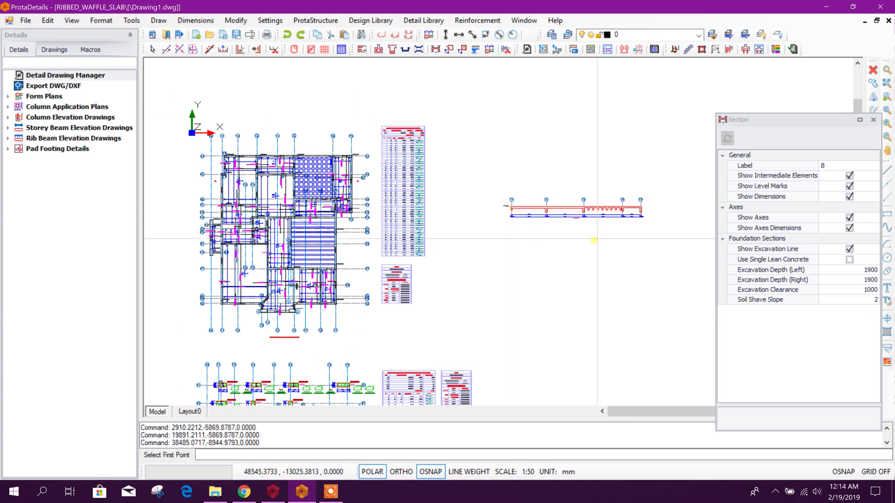
End the section command and examine the slab, beam and waffle rib profiles in section B-B
scroll(594, 229, up, 6)
middle_drag(579, 217, 542, 225)
key(Escape)
scroll(244, 168, down, 2)
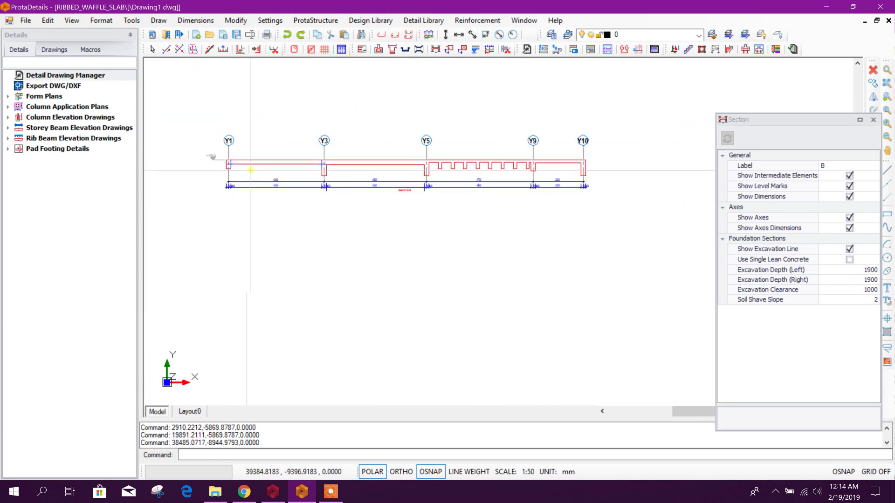
scroll(466, 186, up, 2)
scroll(559, 219, down, 2)
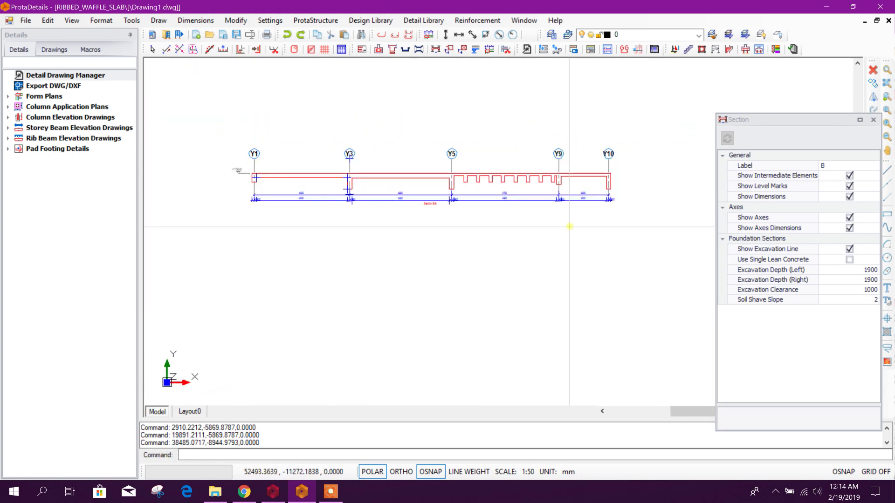
scroll(396, 185, up, 2)
scroll(451, 203, down, 5)
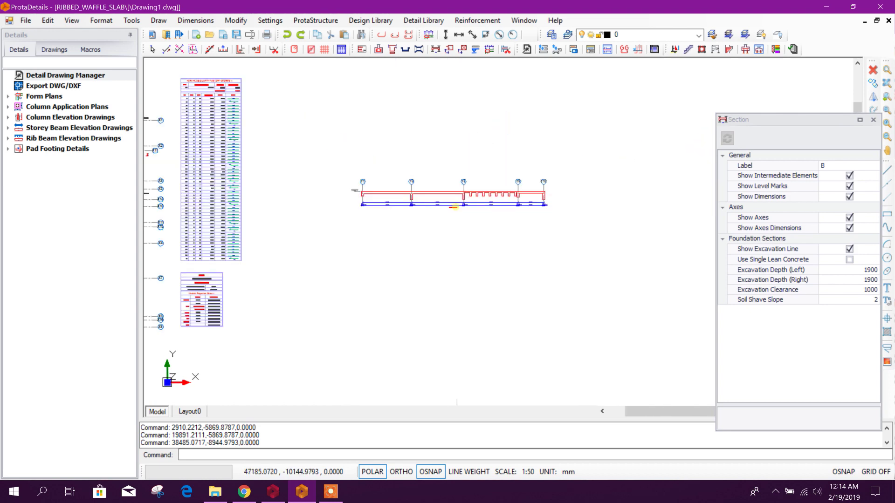
Cut a vertical section about 20,030 mm long through the ribbed and waffle slabs between Y5 and Y9, placing it beside the first section
middle_drag(337, 265, 502, 248)
scroll(342, 296, up, 3)
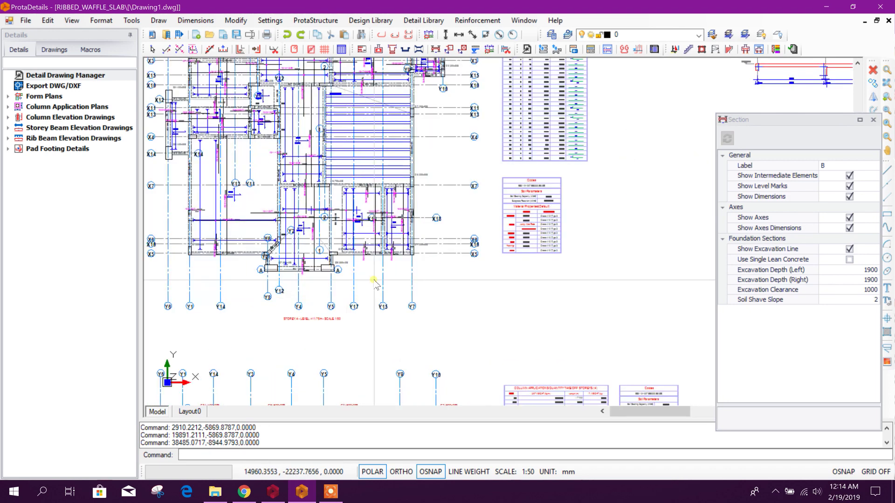
middle_drag(373, 282, 374, 338)
click(367, 328)
middle_drag(366, 149, 357, 302)
click(357, 161)
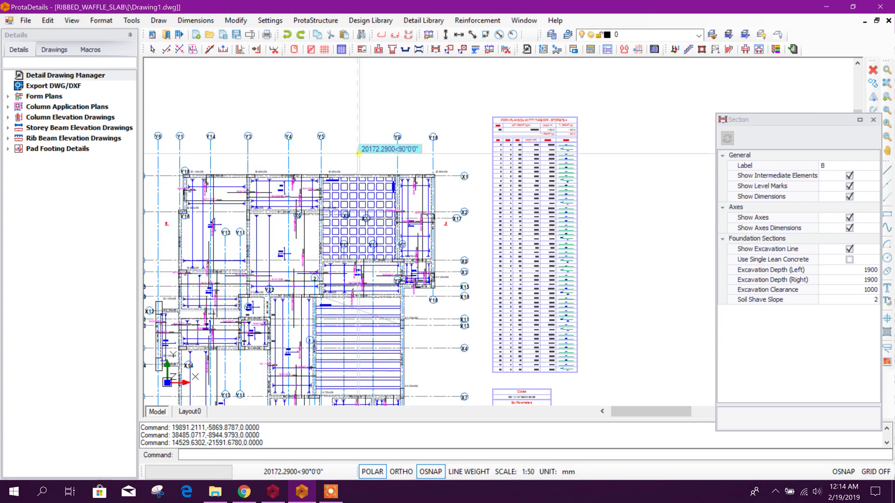
scroll(357, 157, up, 3)
click(357, 155)
scroll(464, 283, down, 5)
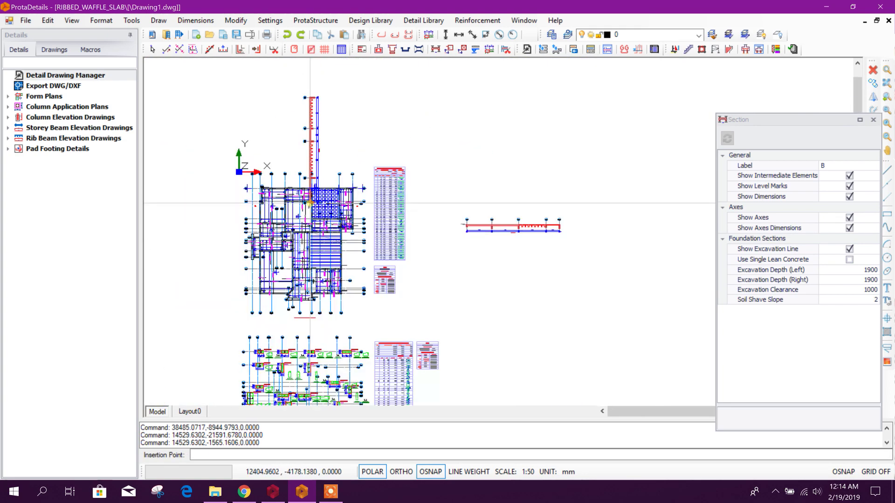
click(523, 278)
key(Escape)
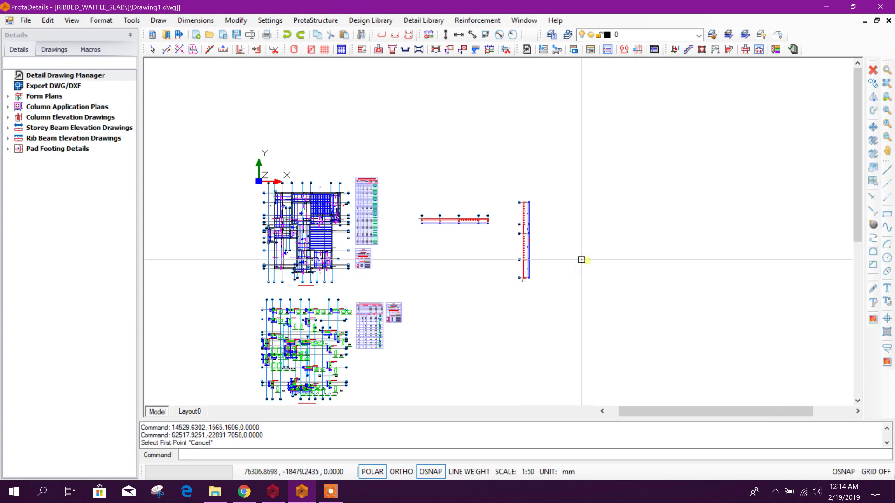
Rotate the whole vertical section drawing by 270° so that it lies horizontally
scroll(546, 252, up, 3)
click(554, 330)
click(484, 130)
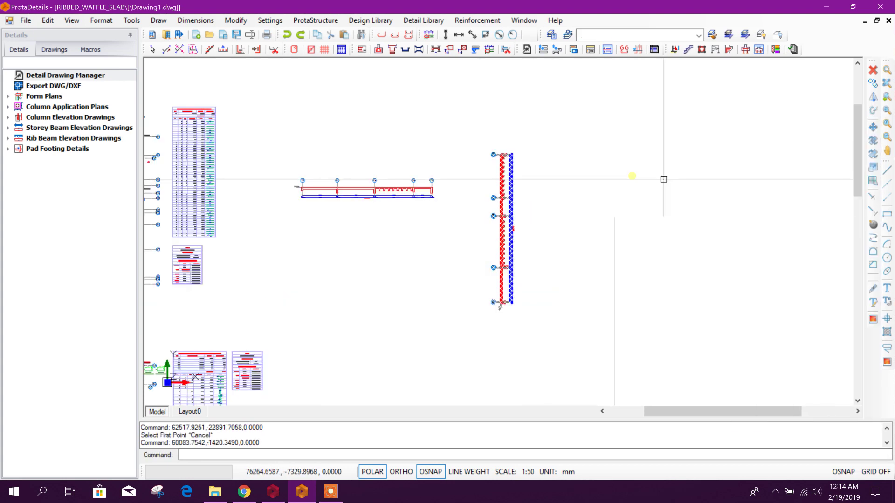
click(874, 154)
click(510, 216)
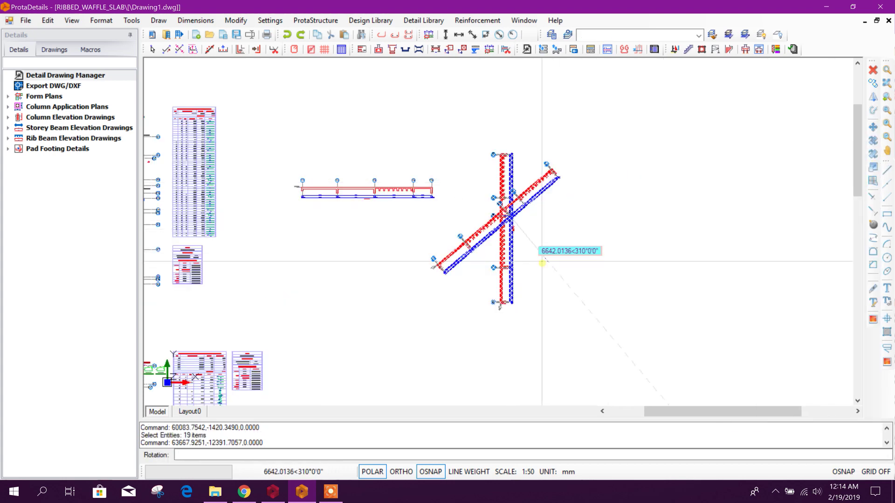
click(502, 321)
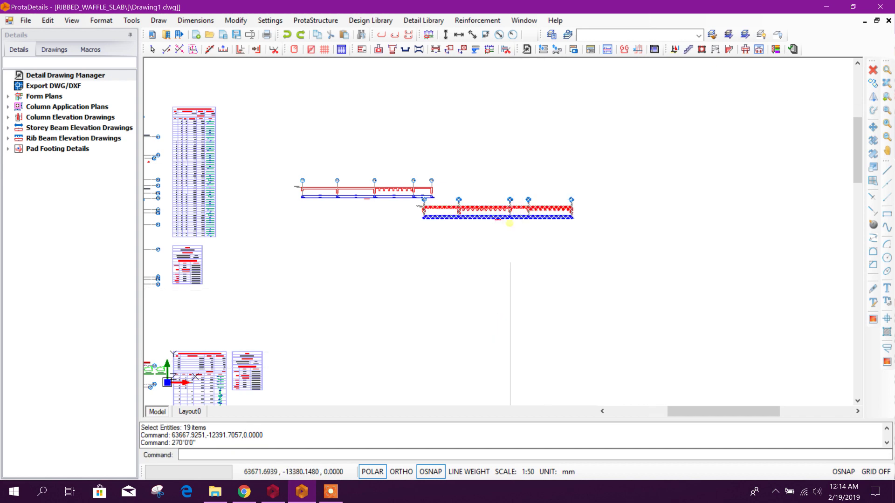
scroll(432, 216, up, 3)
key(Escape)
Move the rotated section drawing directly below section B-B, roughly aligning their starting ends
click(725, 259)
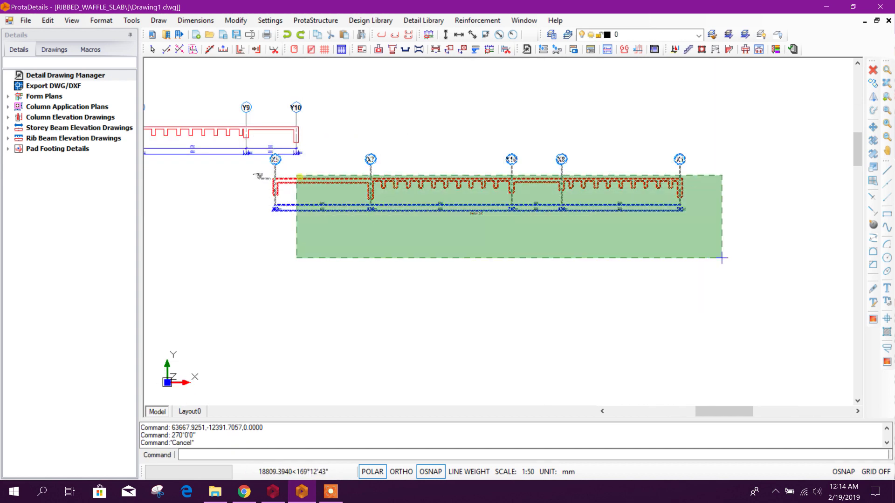
click(277, 160)
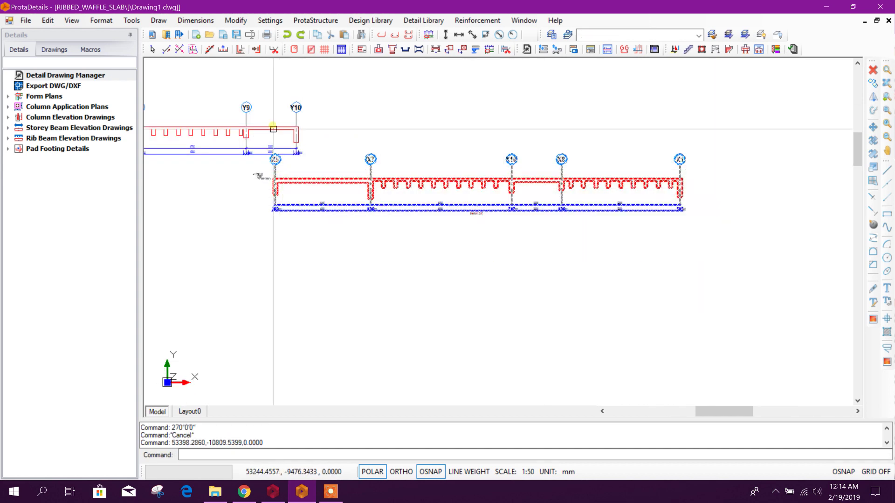
click(873, 127)
scroll(579, 236, down, 2)
scroll(579, 237, down, 1)
click(576, 245)
click(396, 275)
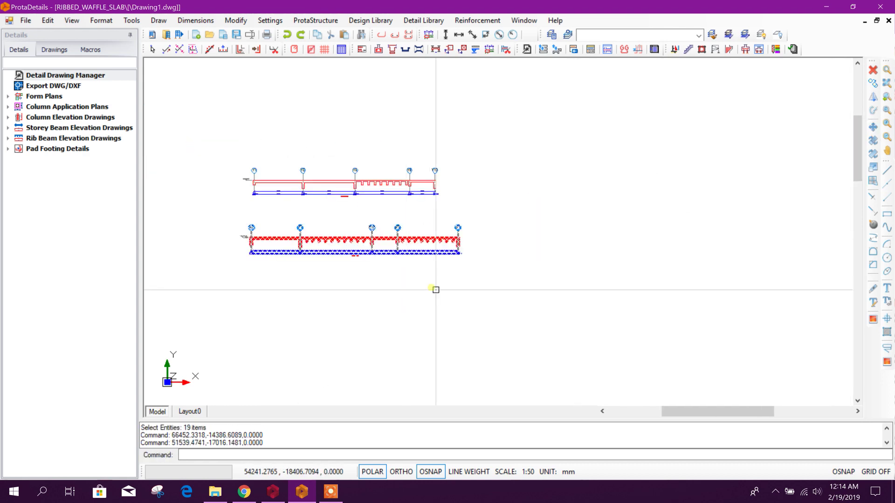
scroll(349, 269, up, 2)
key(Escape)
Examine section C-C and locate the B and C section marks on the Storey 4 form plan
scroll(348, 269, up, 3)
scroll(419, 276, down, 3)
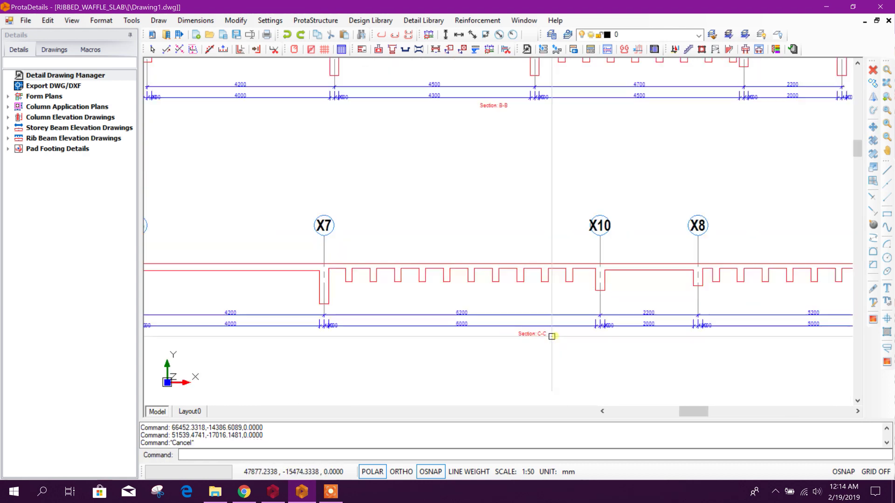
scroll(514, 182, up, 2)
scroll(517, 166, down, 5)
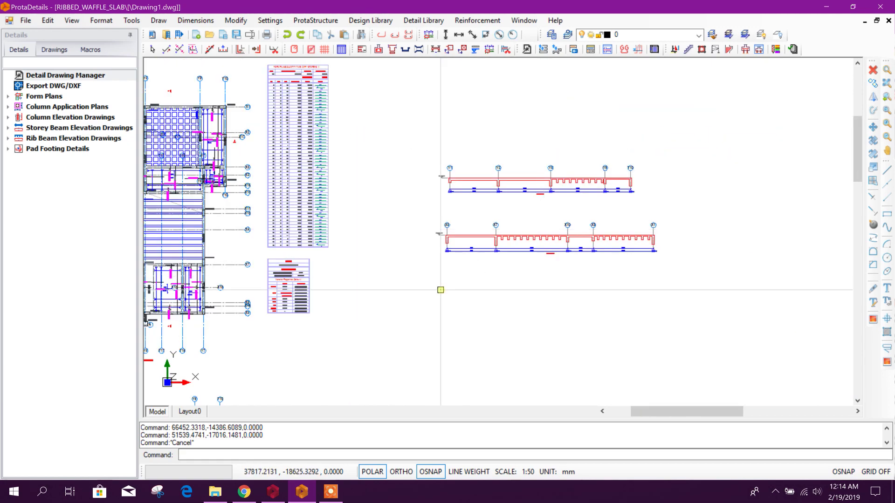
scroll(315, 97, up, 5)
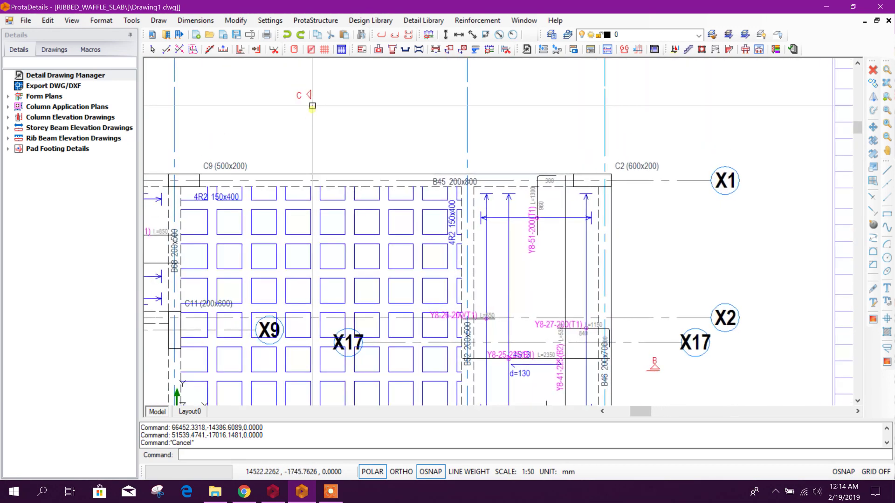
scroll(317, 97, down, 5)
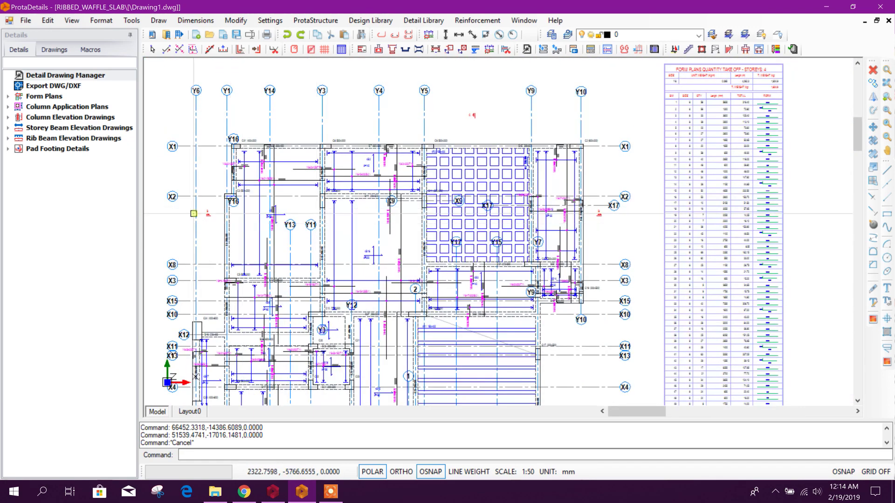
scroll(240, 211, up, 5)
scroll(241, 213, down, 3)
middle_drag(473, 213, 289, 266)
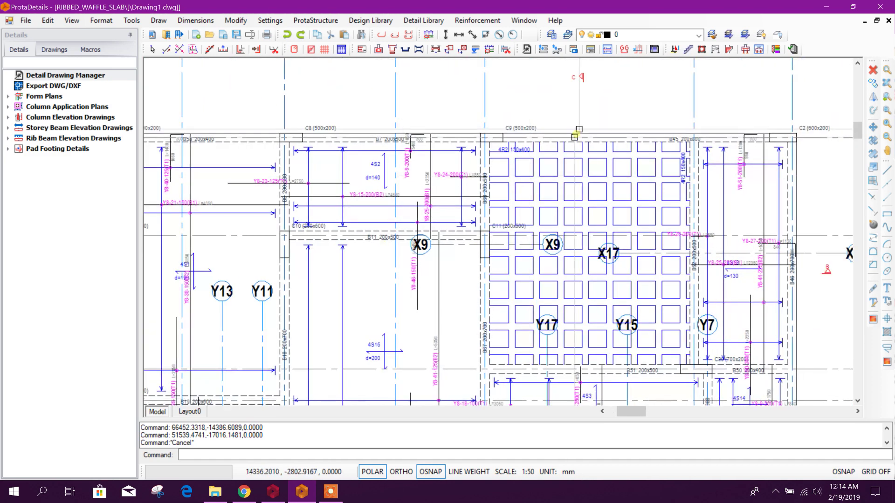
drag(485, 129, 430, 155)
Compare the form plan with sections B-B and C-C, checking the waffle and ribbed slab profiles
scroll(430, 155, down, 5)
middle_drag(625, 252, 551, 241)
scroll(764, 251, up, 3)
middle_drag(765, 252, 540, 252)
scroll(549, 230, down, 2)
middle_drag(549, 240, 535, 219)
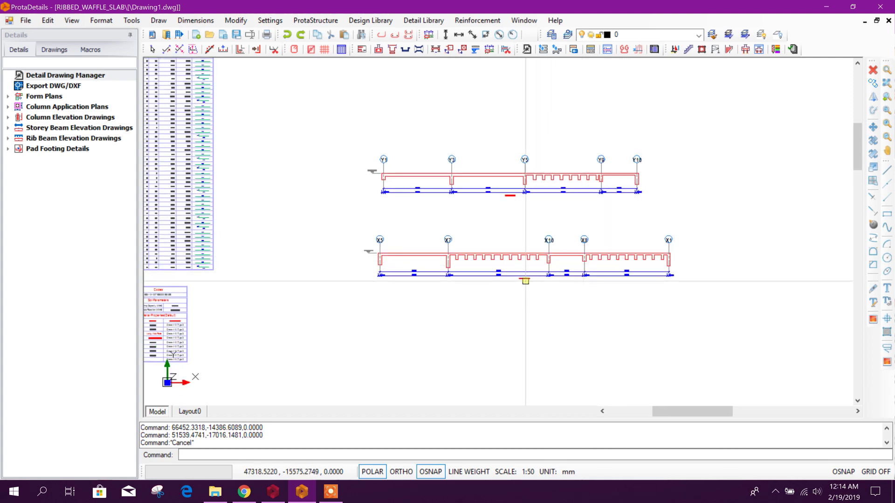
scroll(525, 281, down, 1)
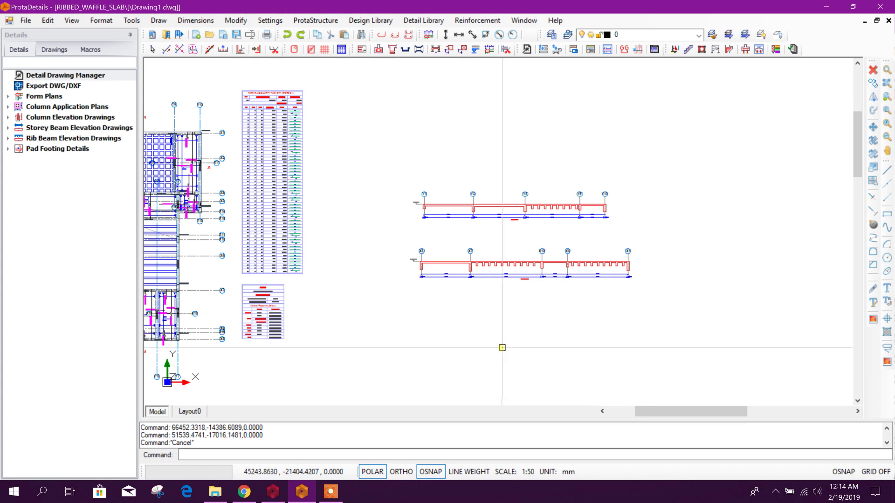
scroll(520, 234, up, 2)
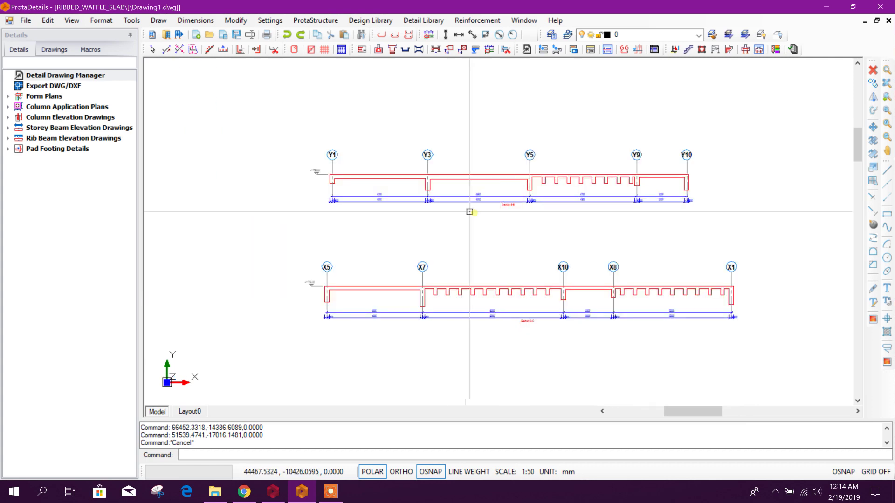